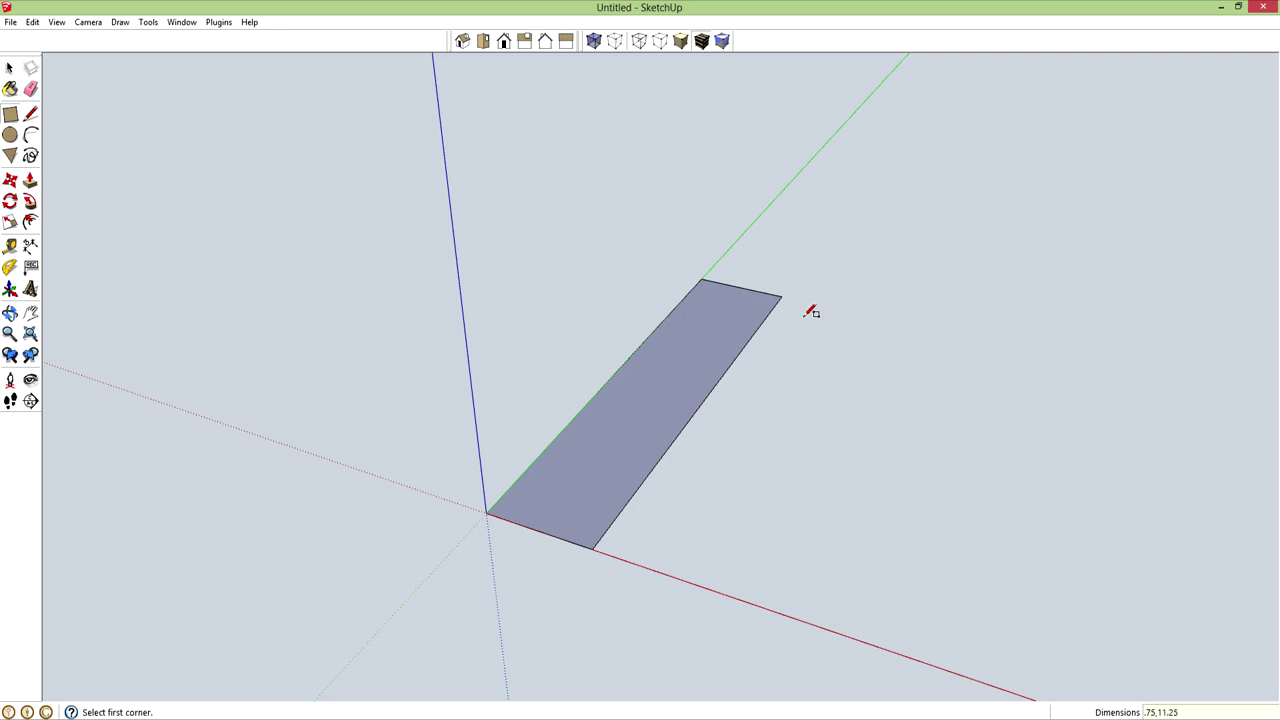
Size the rectangle at the origin to 0.75 by 11.25 inches and extrude it 30 inches upward into a board
{"action": "key", "text": "ctrl+z"}
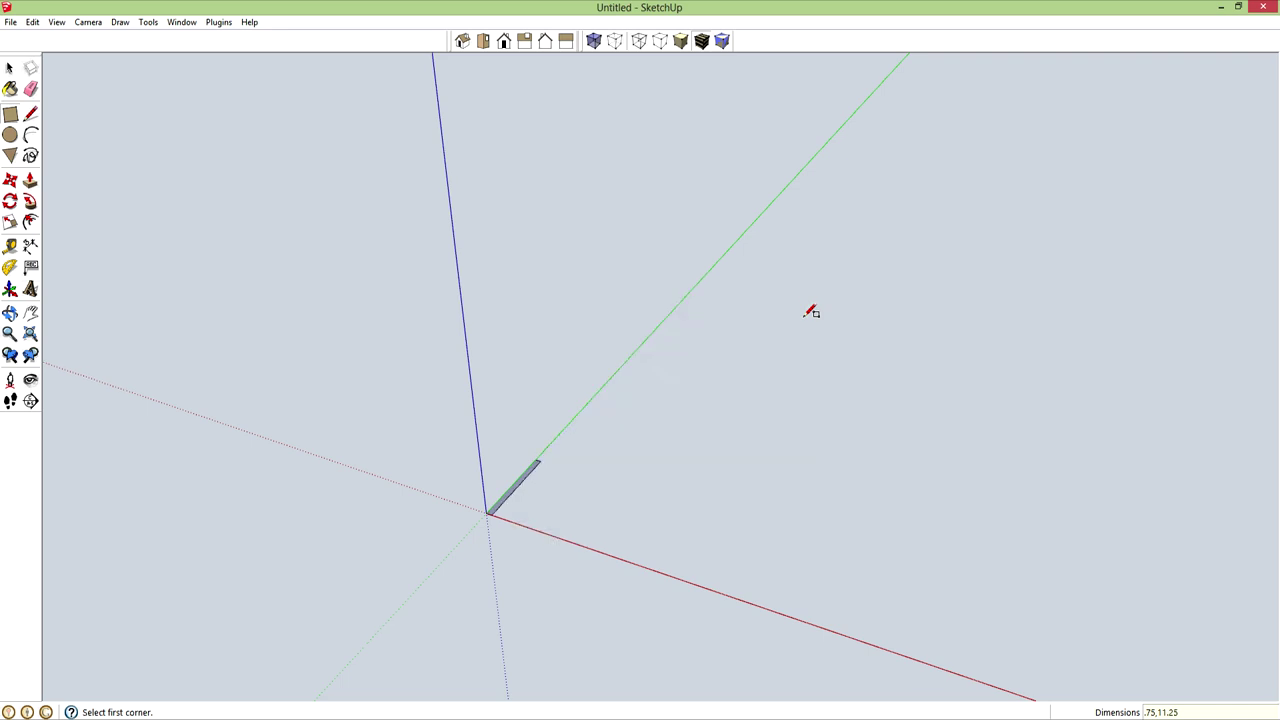
{"action": "key", "text": "p"}
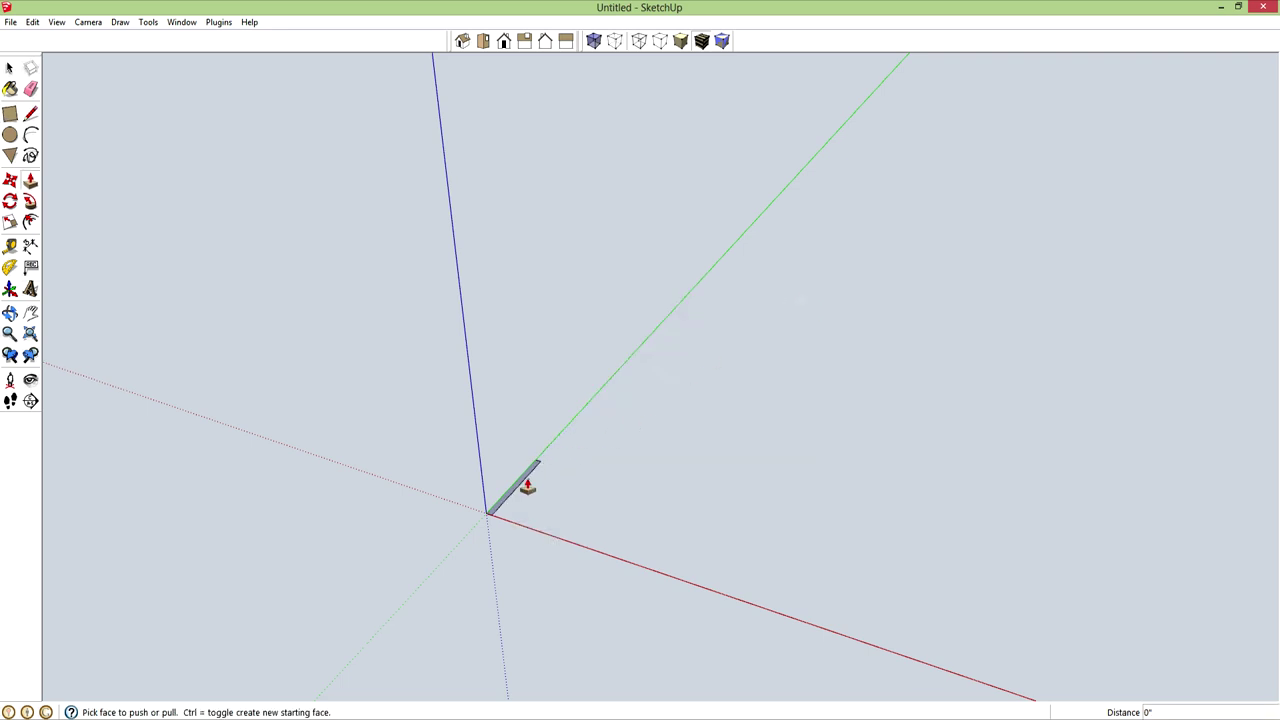
{"action": "left_click_drag", "start_coordinate": [526, 482], "coordinate": [494, 328]}
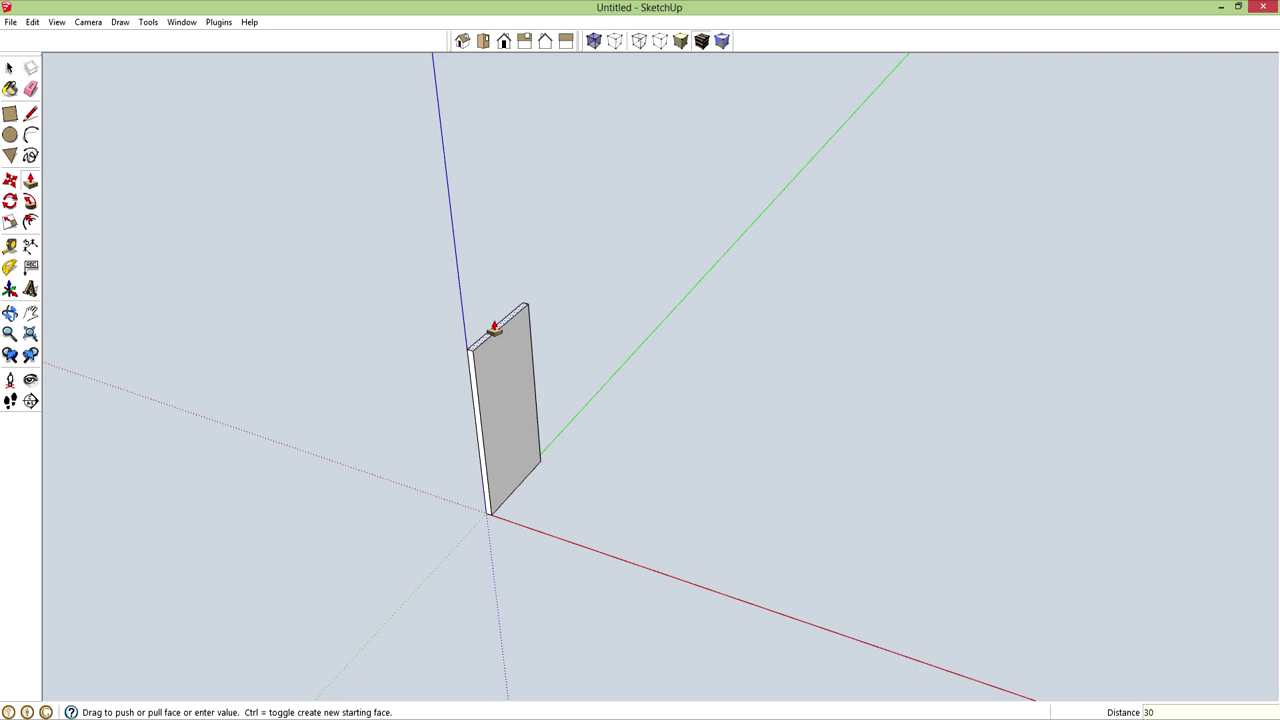
{"action": "key", "text": "space"}
Place a vertical guide on the board's broad face, 1 inch inside the upright edge nearest the origin
{"action": "scroll", "coordinate": [510, 464], "scroll_direction": "up", "scroll_amount": 3}
{"action": "middle_click_drag", "start_coordinate": [510, 464], "coordinate": [331, 331]}
{"action": "scroll", "coordinate": [408, 414], "scroll_direction": "up", "scroll_amount": 3}
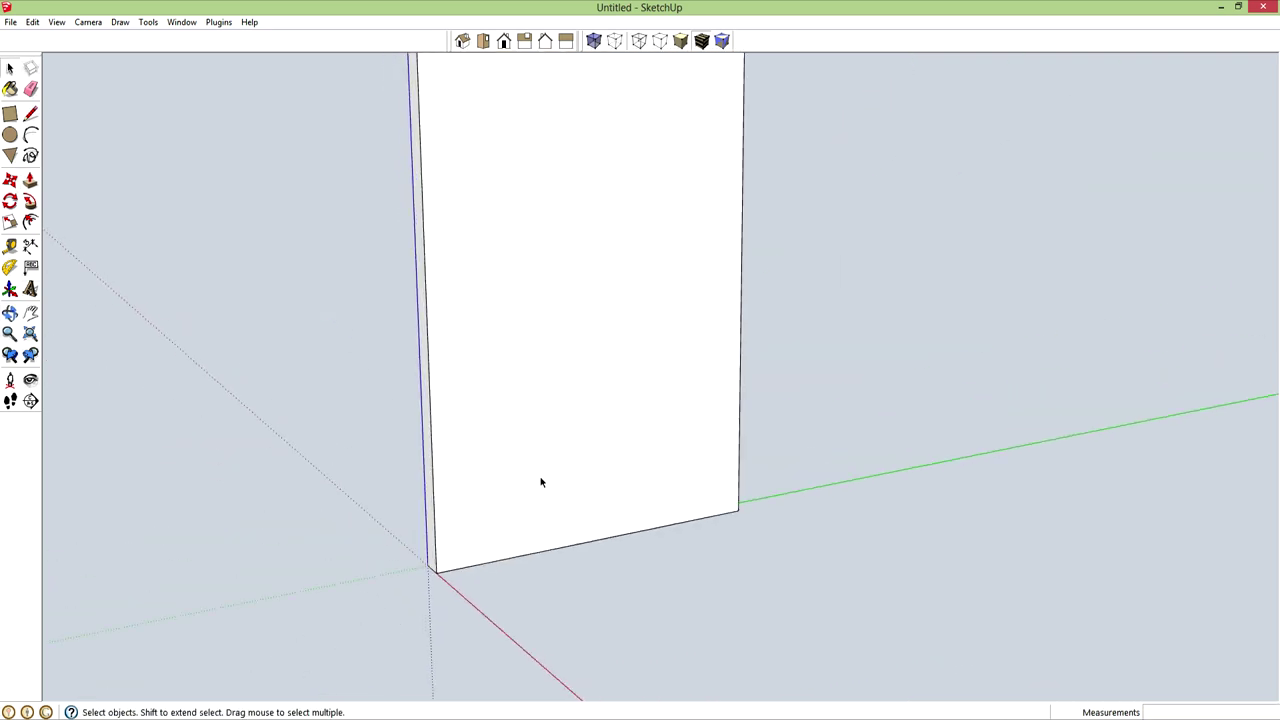
{"action": "key", "text": "t"}
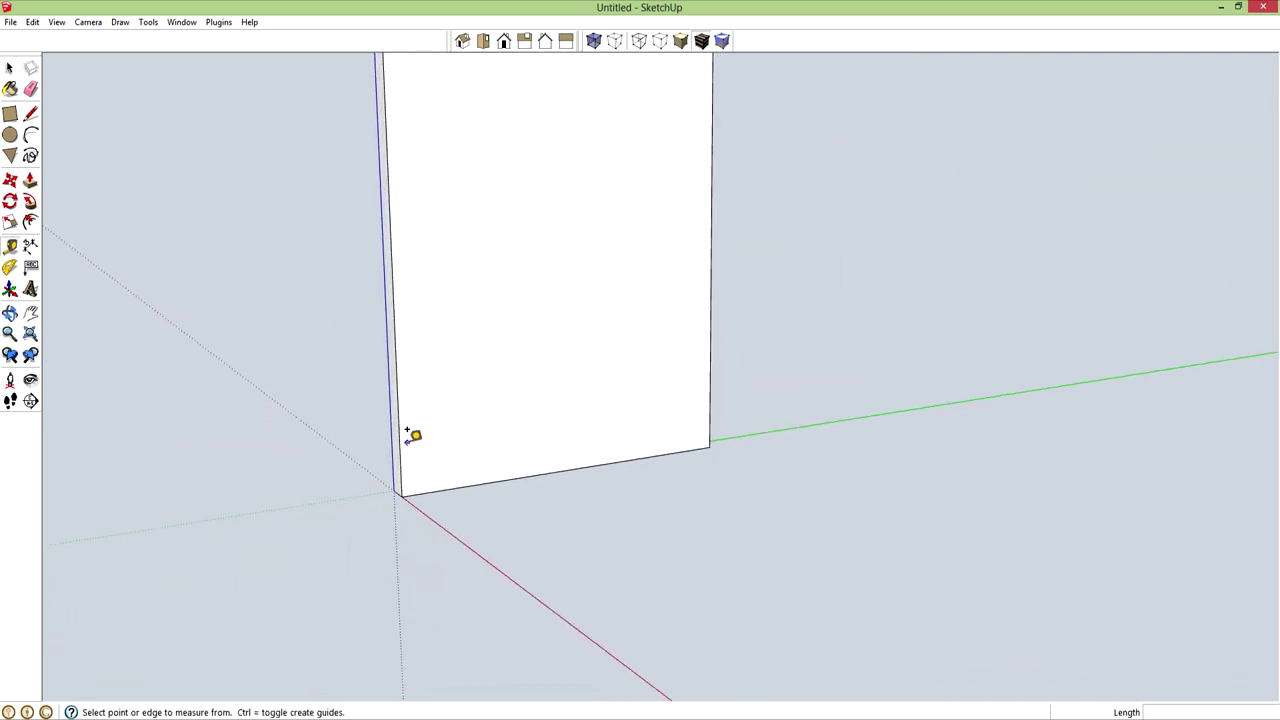
{"action": "left_click", "coordinate": [400, 438]}
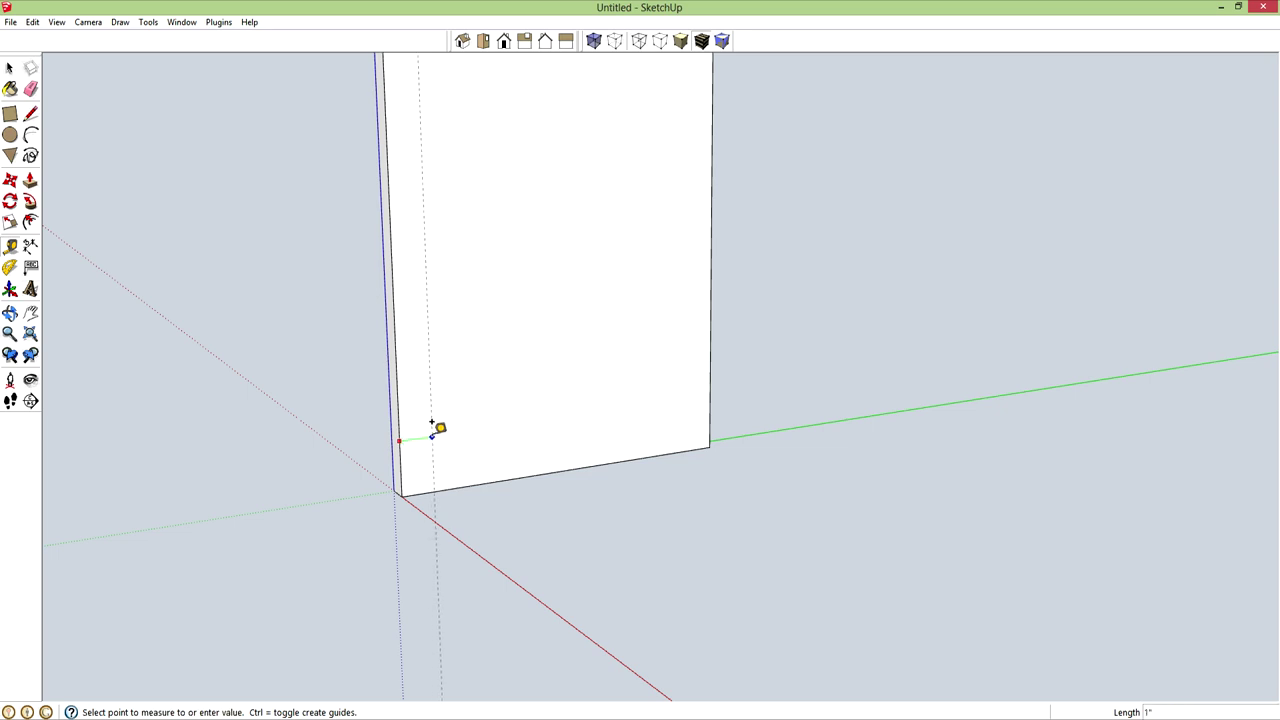
{"action": "left_click", "coordinate": [432, 424]}
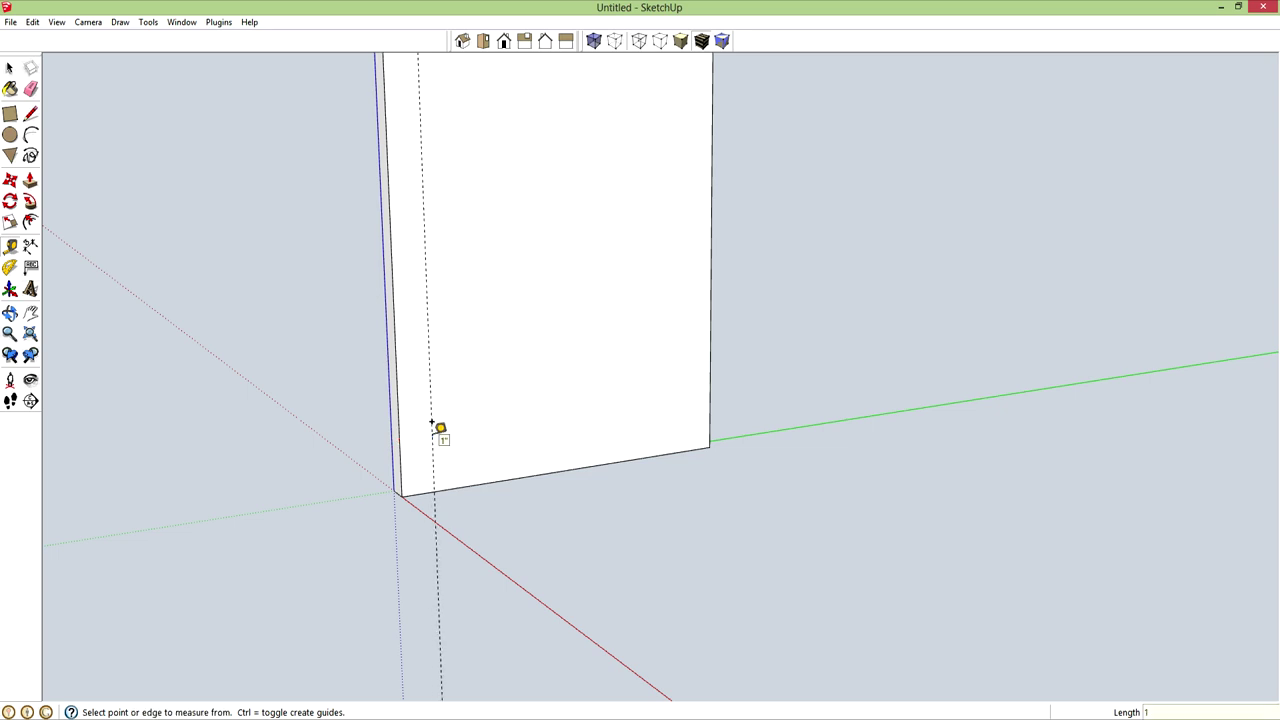
Add a second vertical guide farther in from the first and a horizontal guide 1 inch above the bottom edge
{"action": "left_click", "coordinate": [434, 459]}
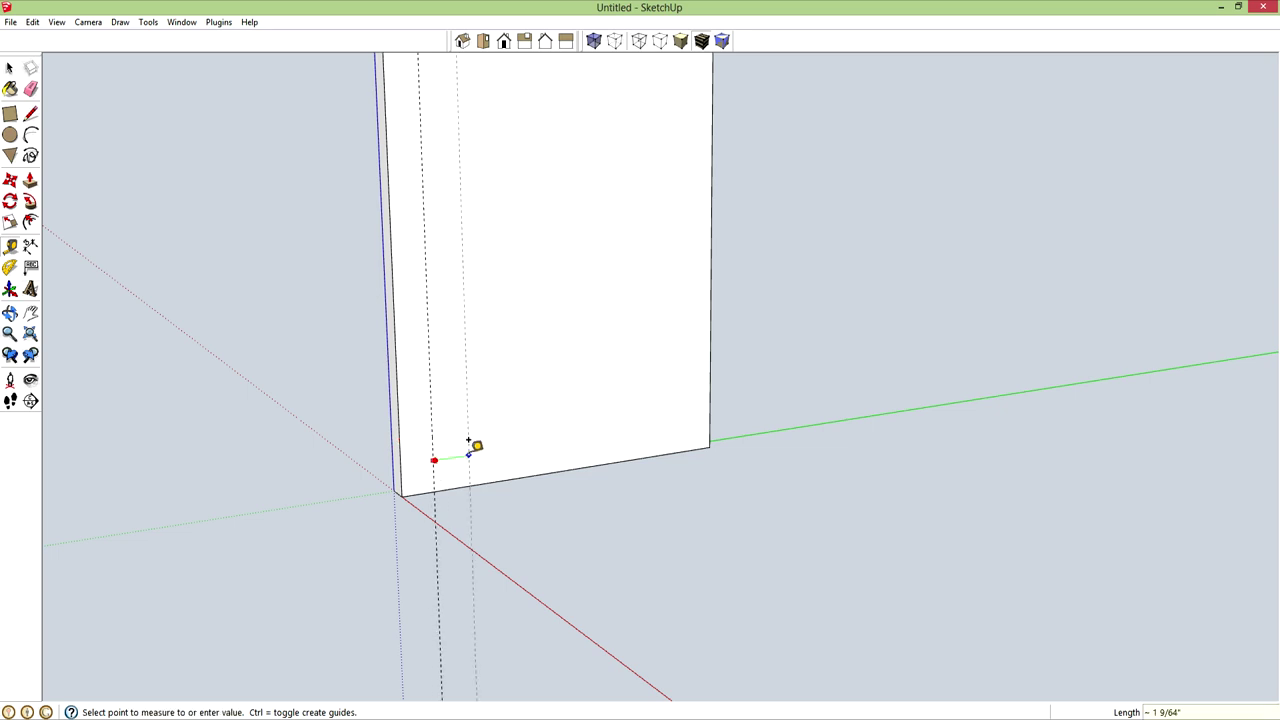
{"action": "left_click", "coordinate": [469, 452]}
{"action": "left_click", "coordinate": [469, 487]}
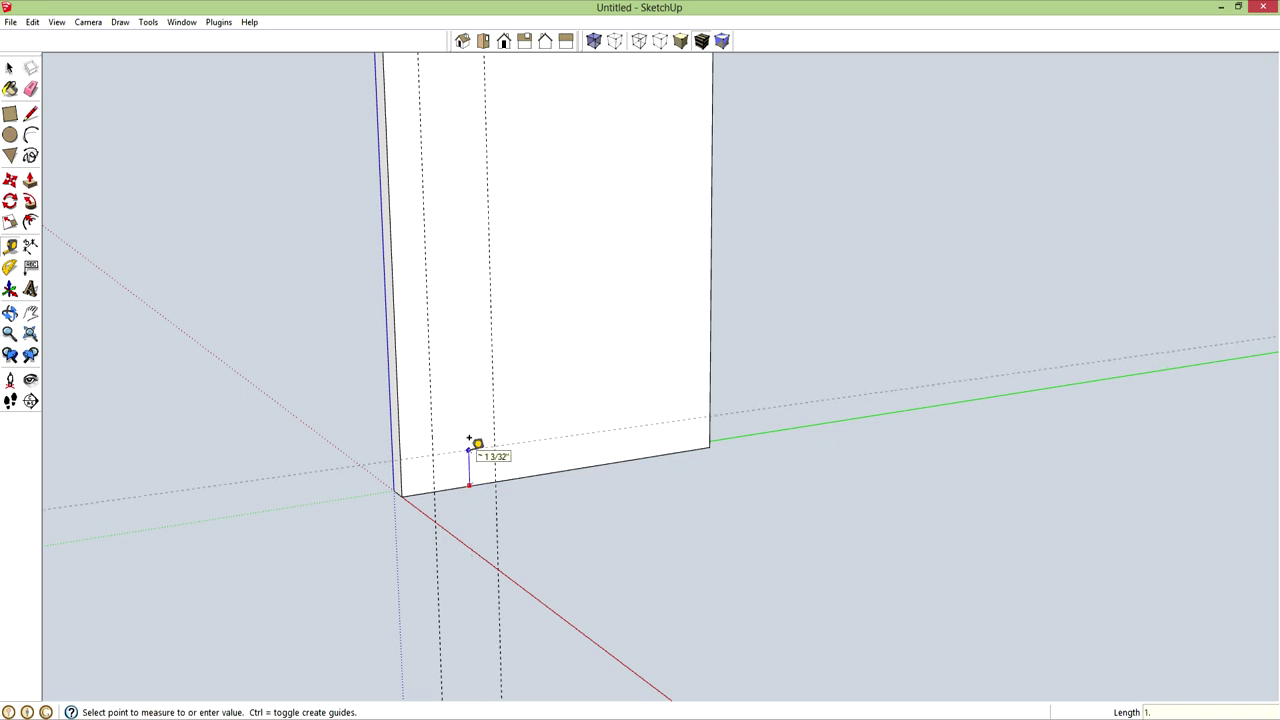
{"action": "left_click", "coordinate": [469, 450]}
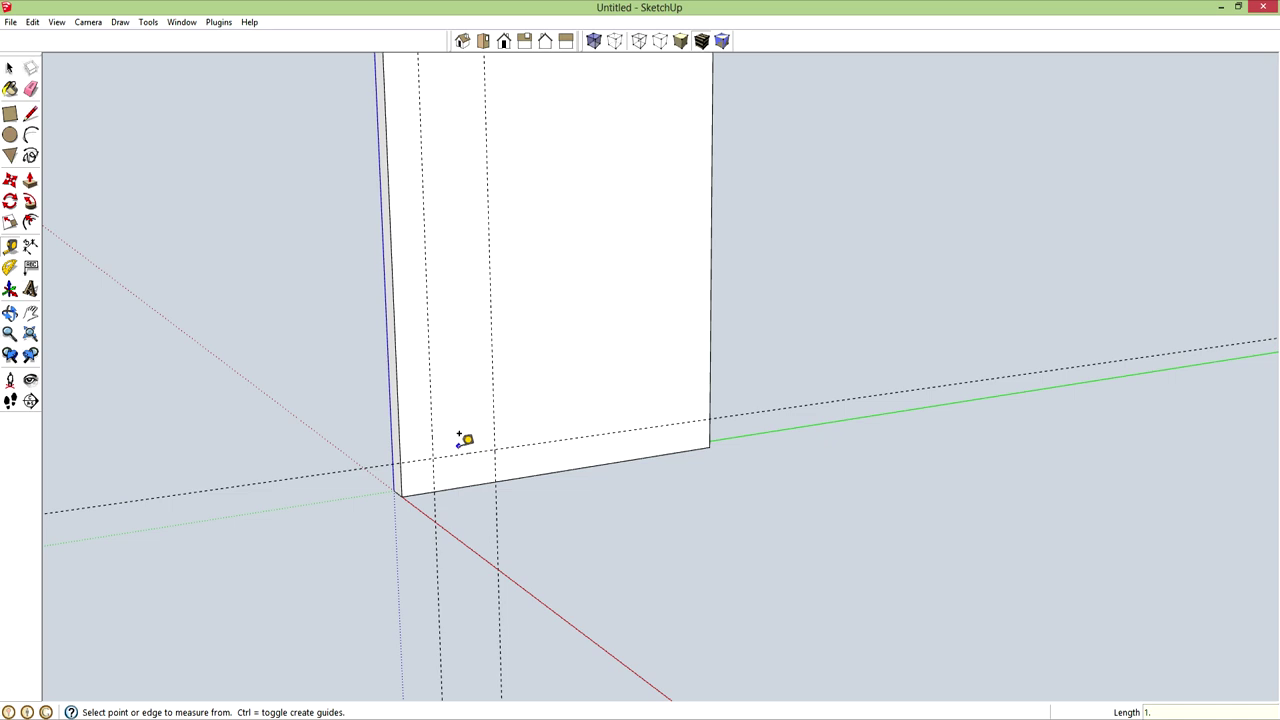
Draw an arc from the first guide's foot on the bottom edge to the inner guide crossing, with about 17/64 inch bulge
{"action": "scroll", "coordinate": [445, 470], "scroll_direction": "up", "scroll_amount": 2}
{"action": "key", "text": "c"}
{"action": "key", "text": "l"}
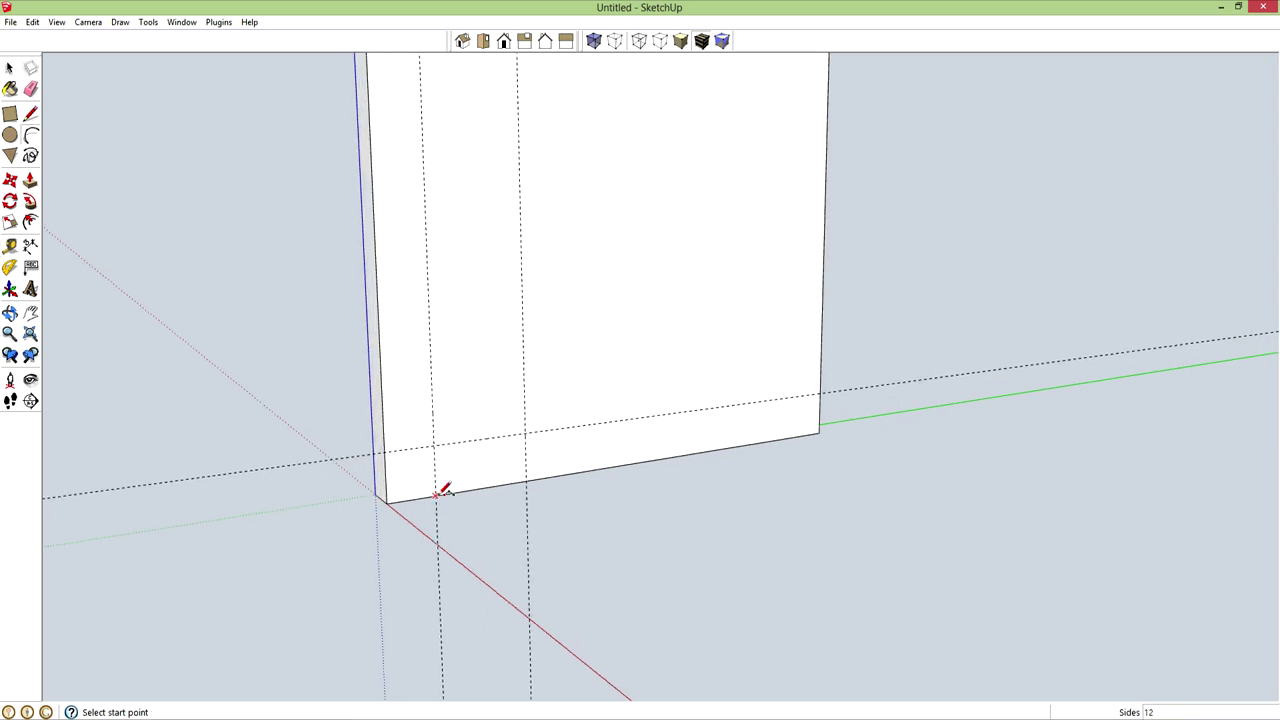
{"action": "left_click", "coordinate": [435, 495]}
{"action": "left_click", "coordinate": [524, 433]}
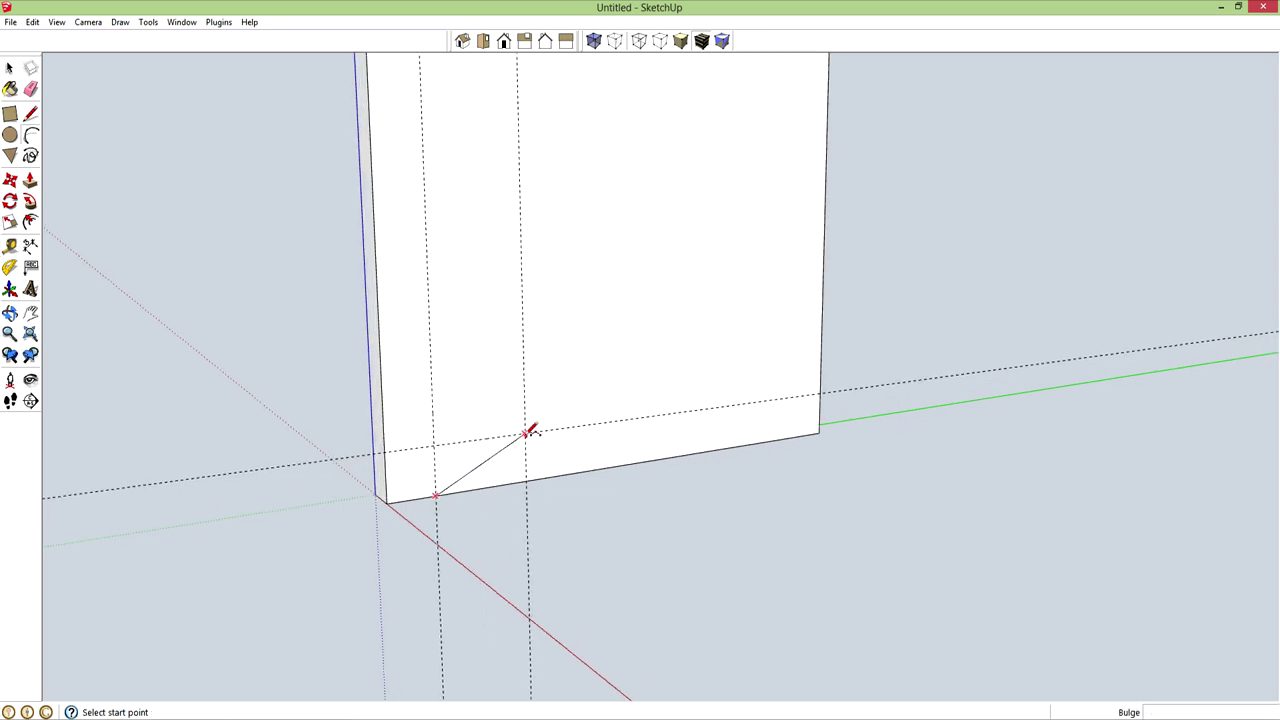
{"action": "left_click", "coordinate": [460, 490]}
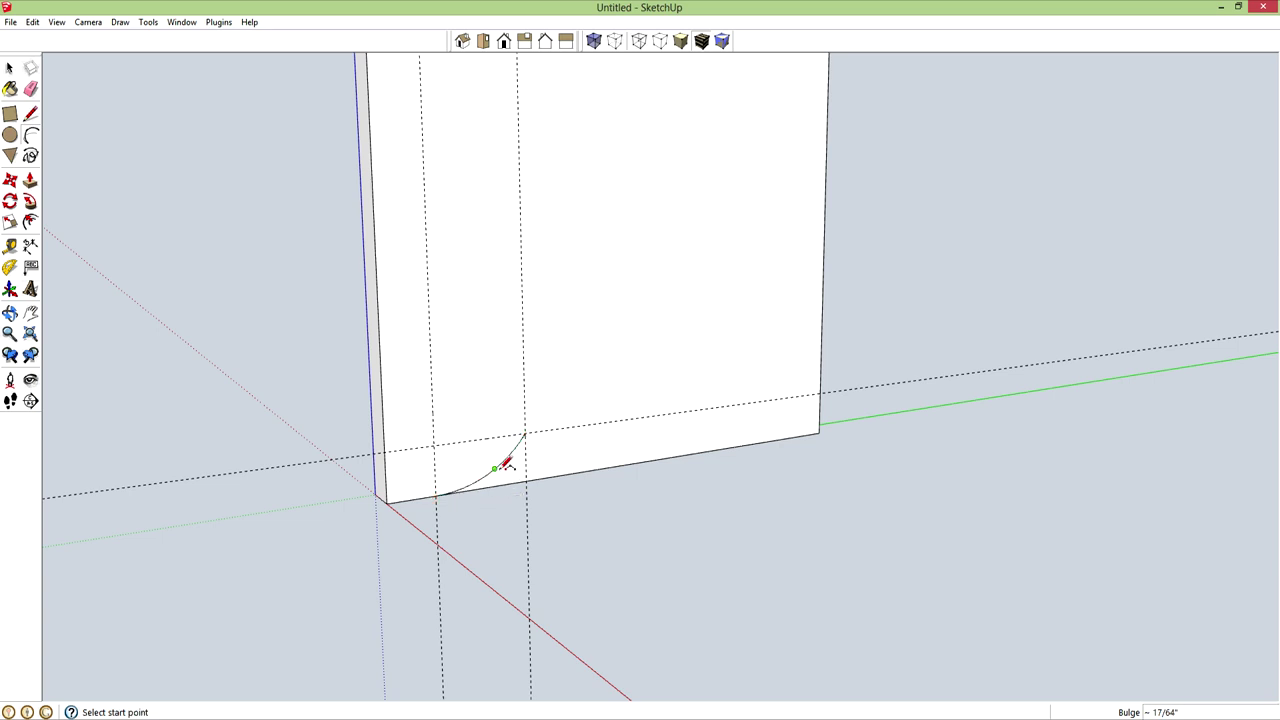
Draw a tangent arc from the first arc's midpoint up to the horizontal guide, completing an S-shaped curve
{"action": "left_click", "coordinate": [495, 468]}
{"action": "left_click", "coordinate": [588, 424]}
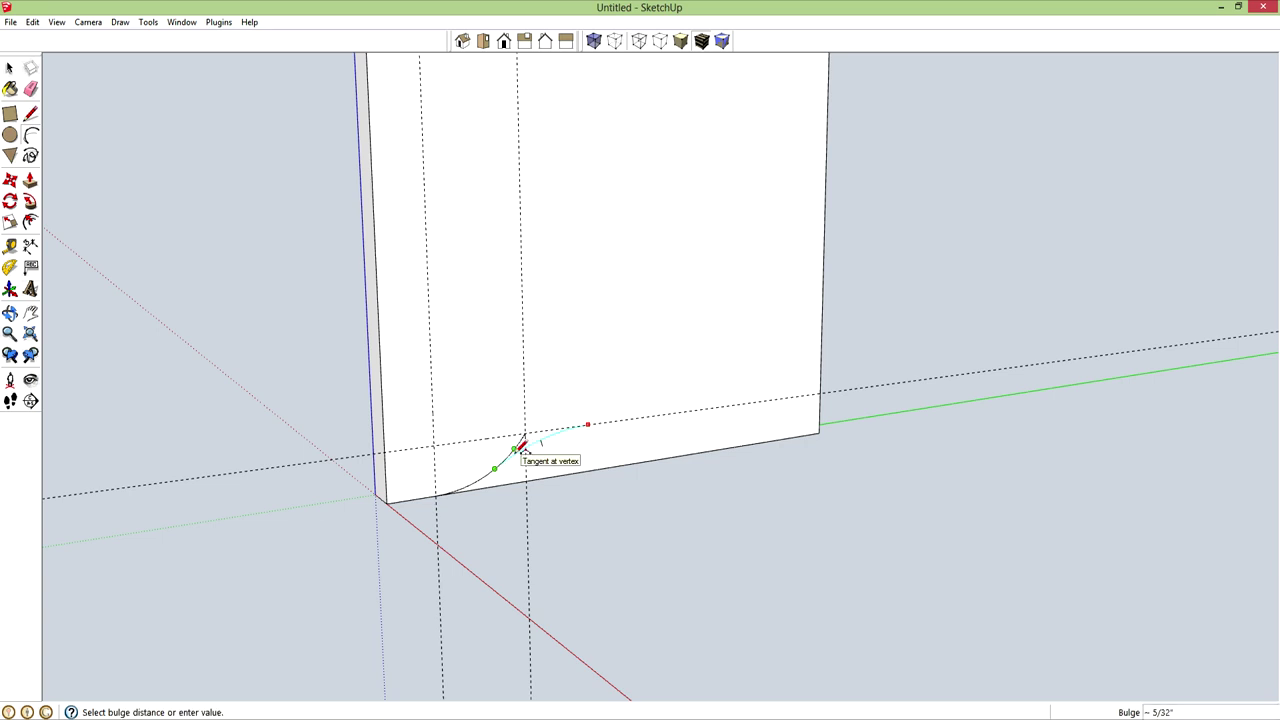
{"action": "left_click", "coordinate": [521, 446]}
{"action": "key", "text": "space"}
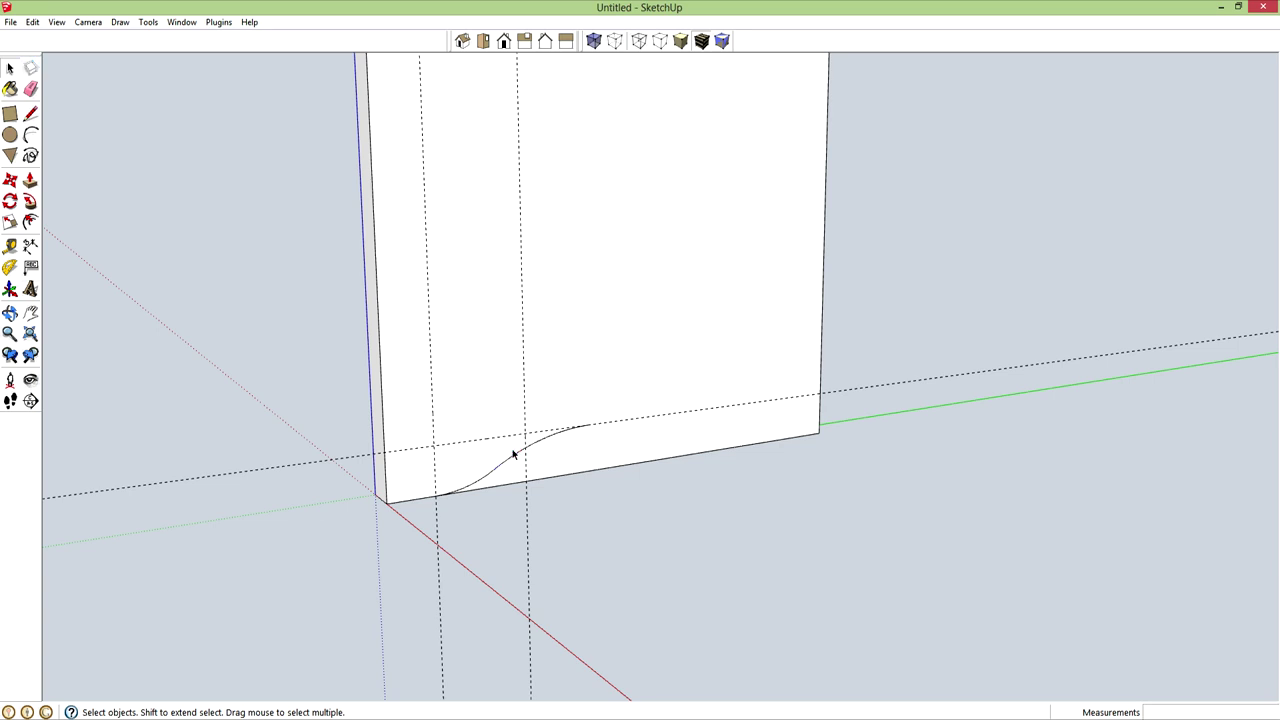
Copy the whole S-curve about 11 21/32 inches along the bottom edge's direction, beyond the board's far edge
{"action": "left_click_drag", "start_coordinate": [409, 408], "coordinate": [652, 524]}
{"action": "key", "text": "m"}
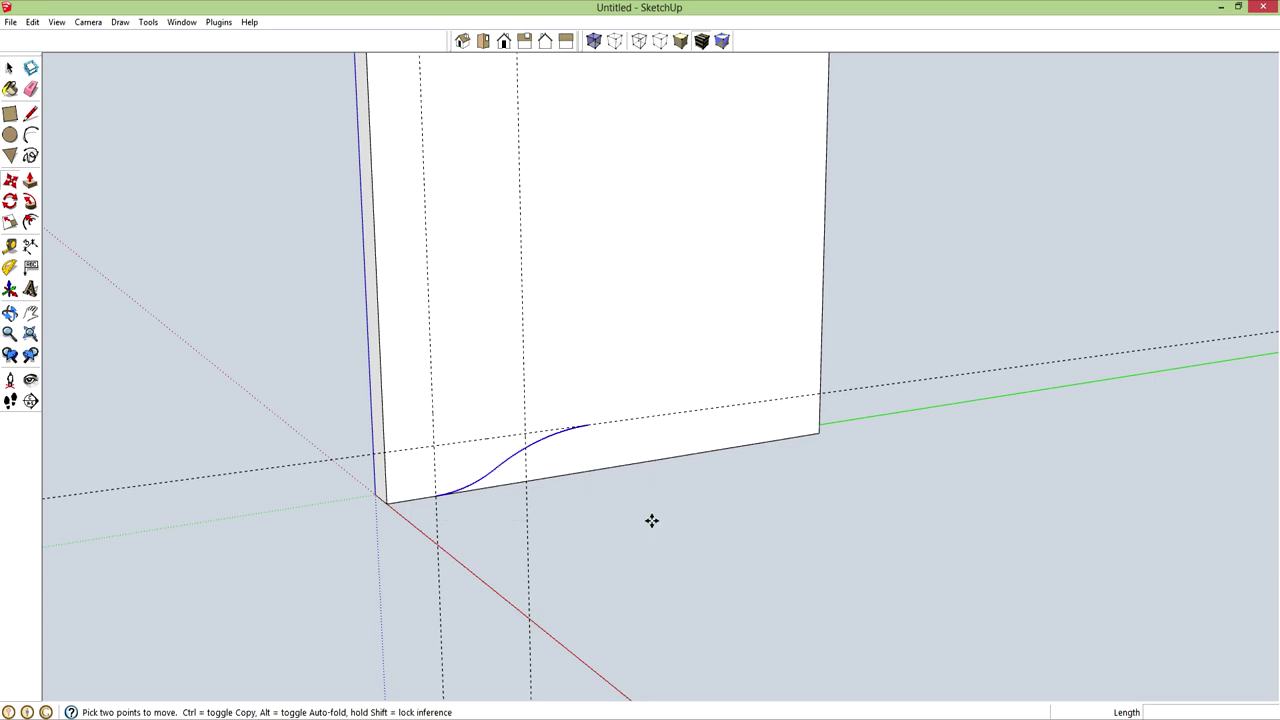
{"action": "left_click", "coordinate": [437, 497]}
{"action": "key", "text": "ctrl"}
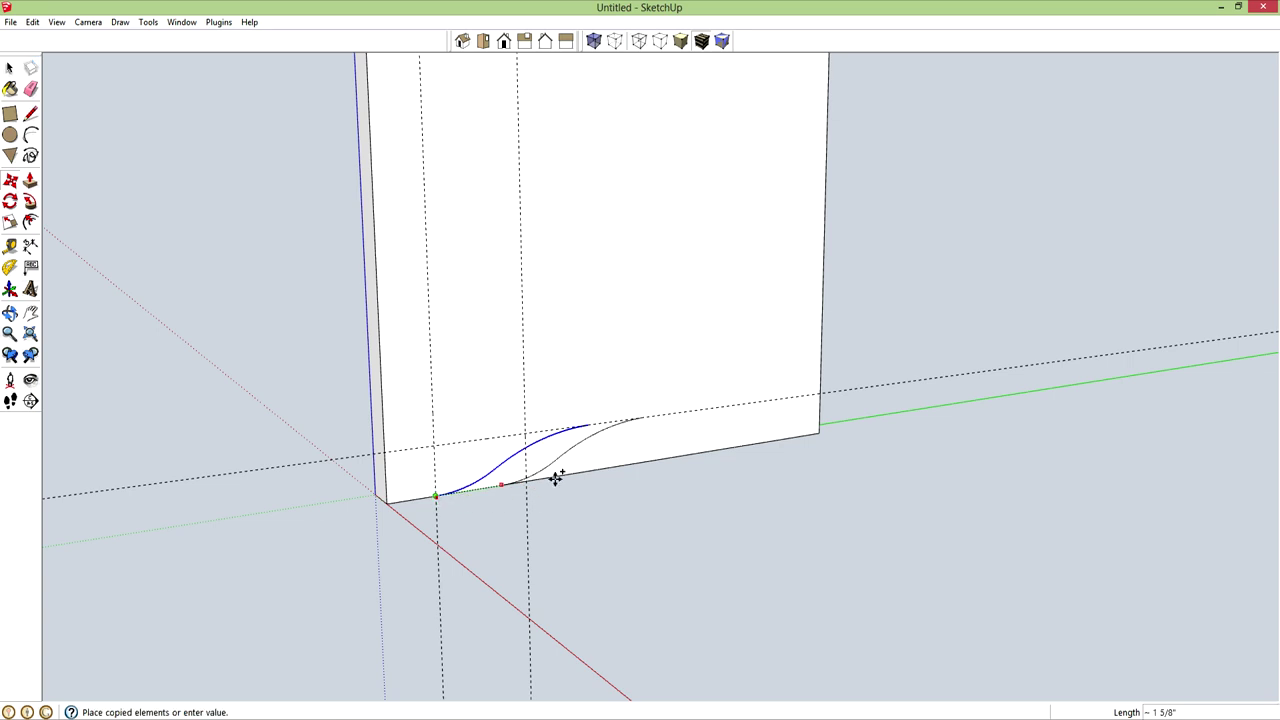
{"action": "left_click", "coordinate": [859, 429]}
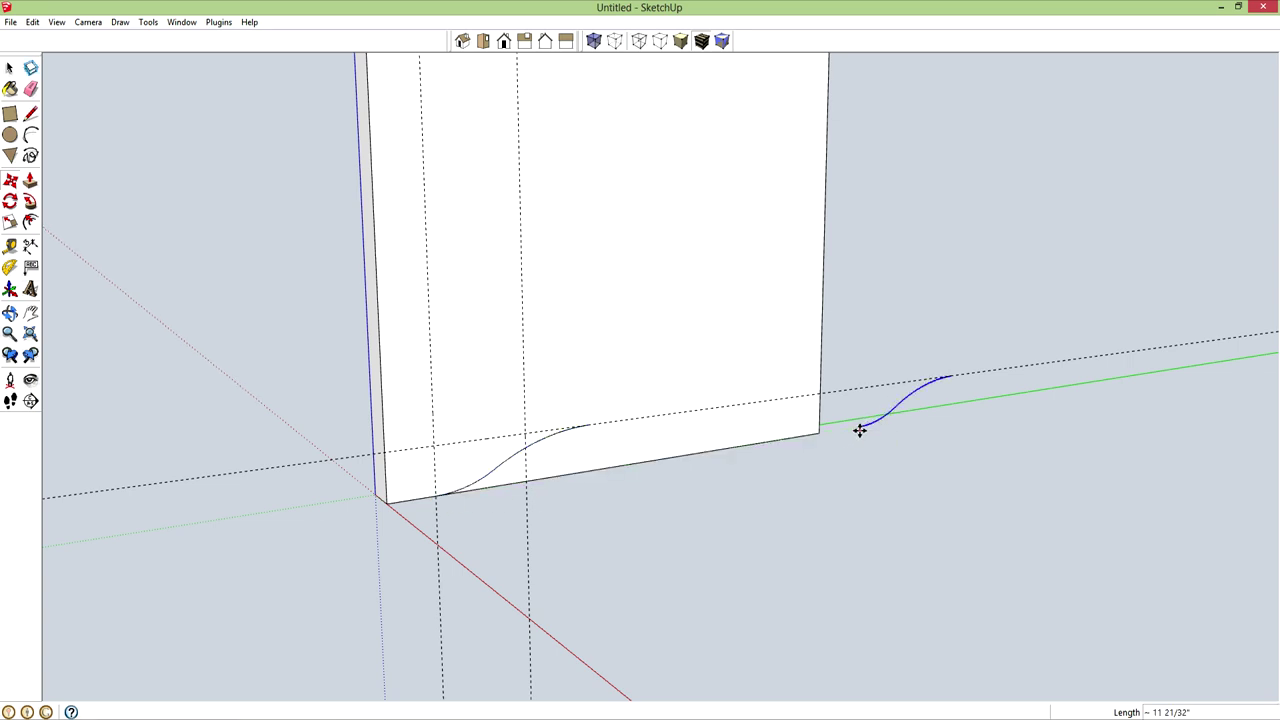
Flip the copied S-curve along the green direction so it mirrors the original
{"action": "right_click", "coordinate": [874, 421]}
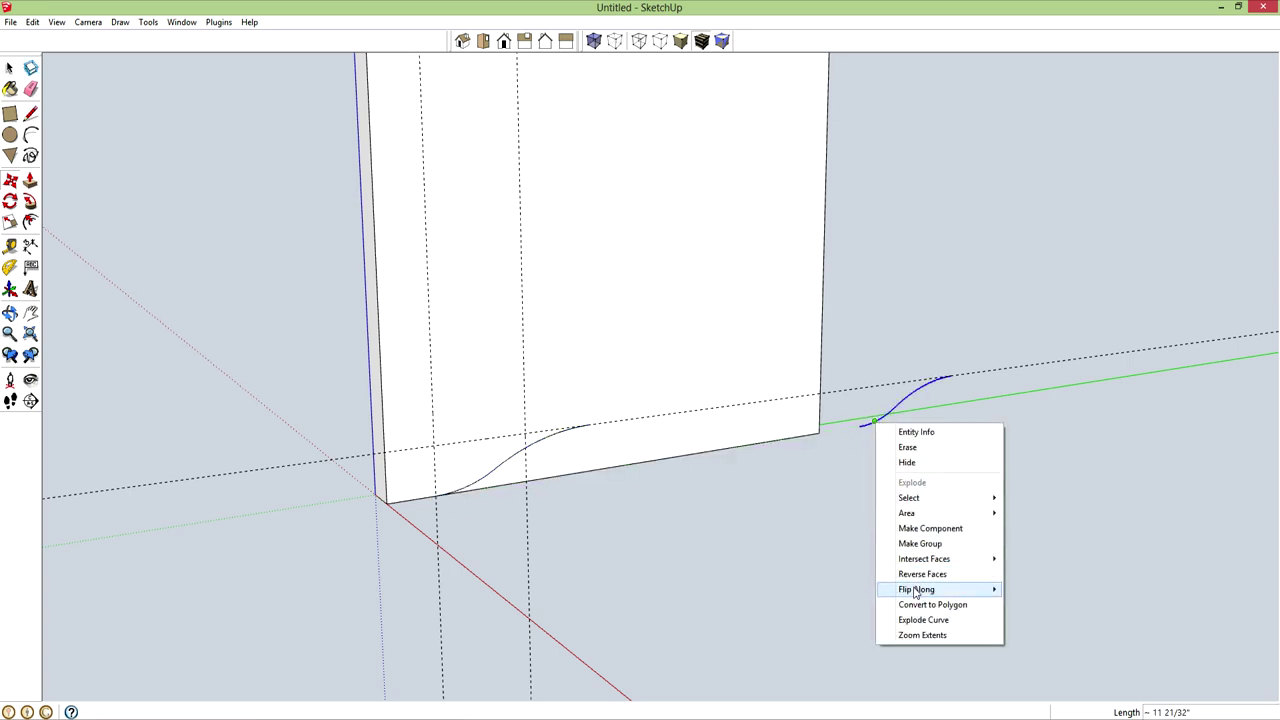
{"action": "mouse_move", "coordinate": [914, 589]}
{"action": "left_click", "coordinate": [1045, 604]}
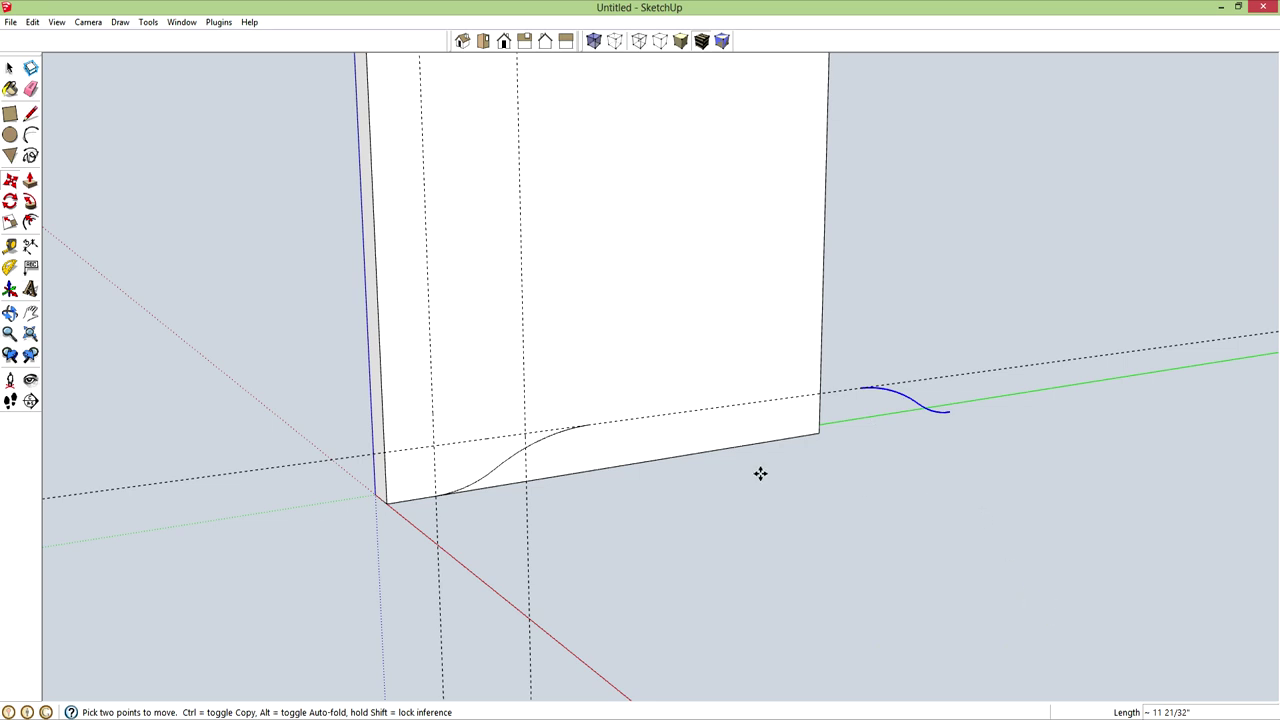
Place a vertical guide 1 inch inside the face's upright edge farthest from the origin
{"action": "key", "text": "t"}
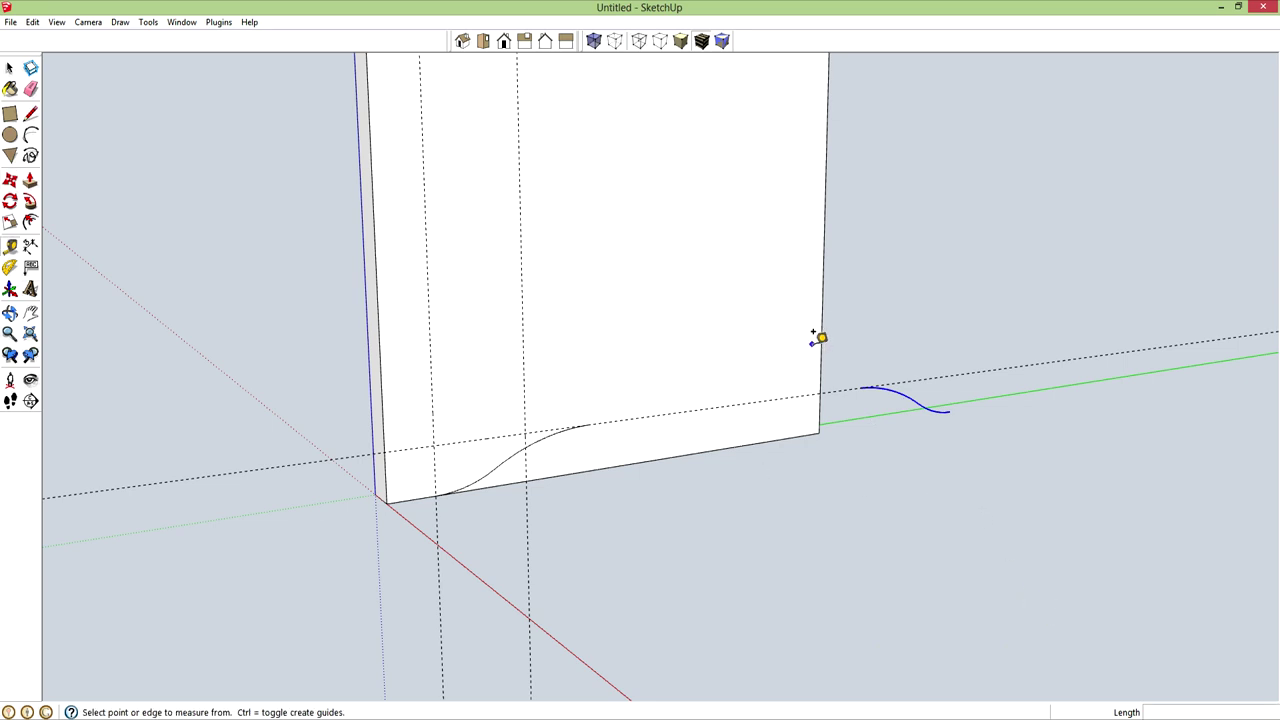
{"action": "left_click", "coordinate": [820, 338]}
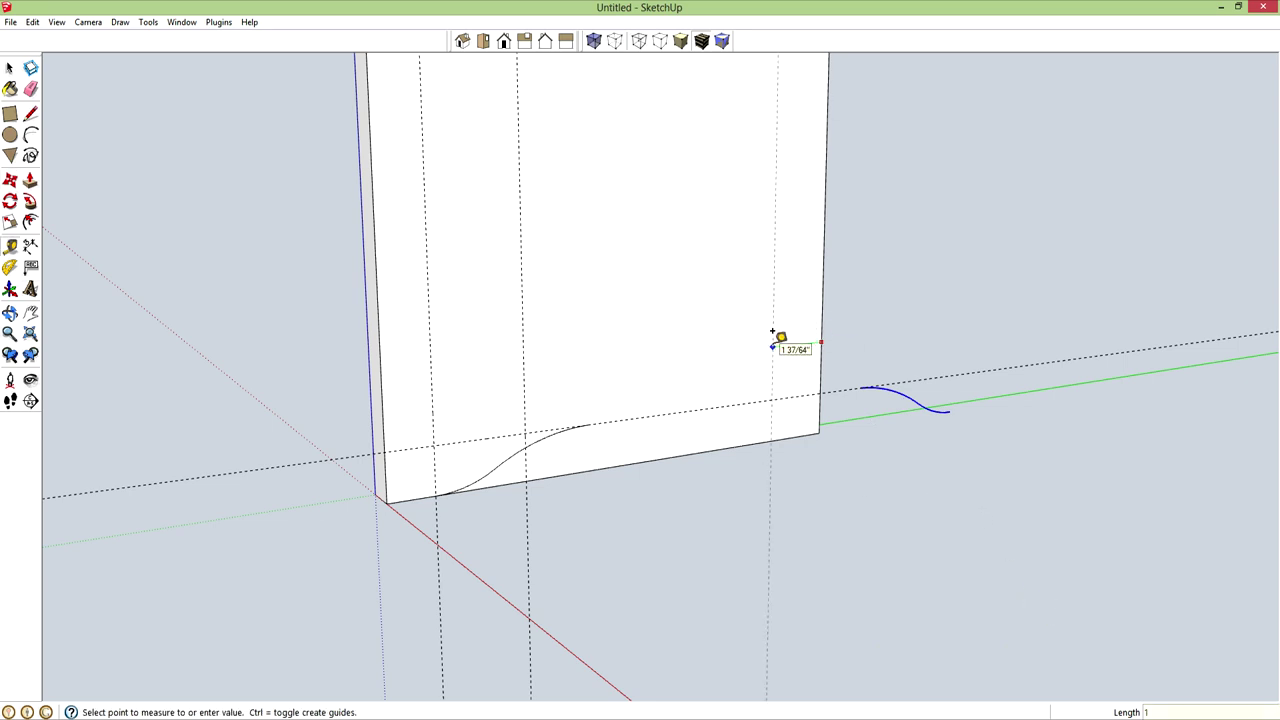
{"action": "type", "text": "1"}
{"action": "key", "text": "Return"}
{"action": "key", "text": "space"}
Move the flipped curve so its lower end sits where the far guide meets the bottom edge
{"action": "key", "text": "m"}
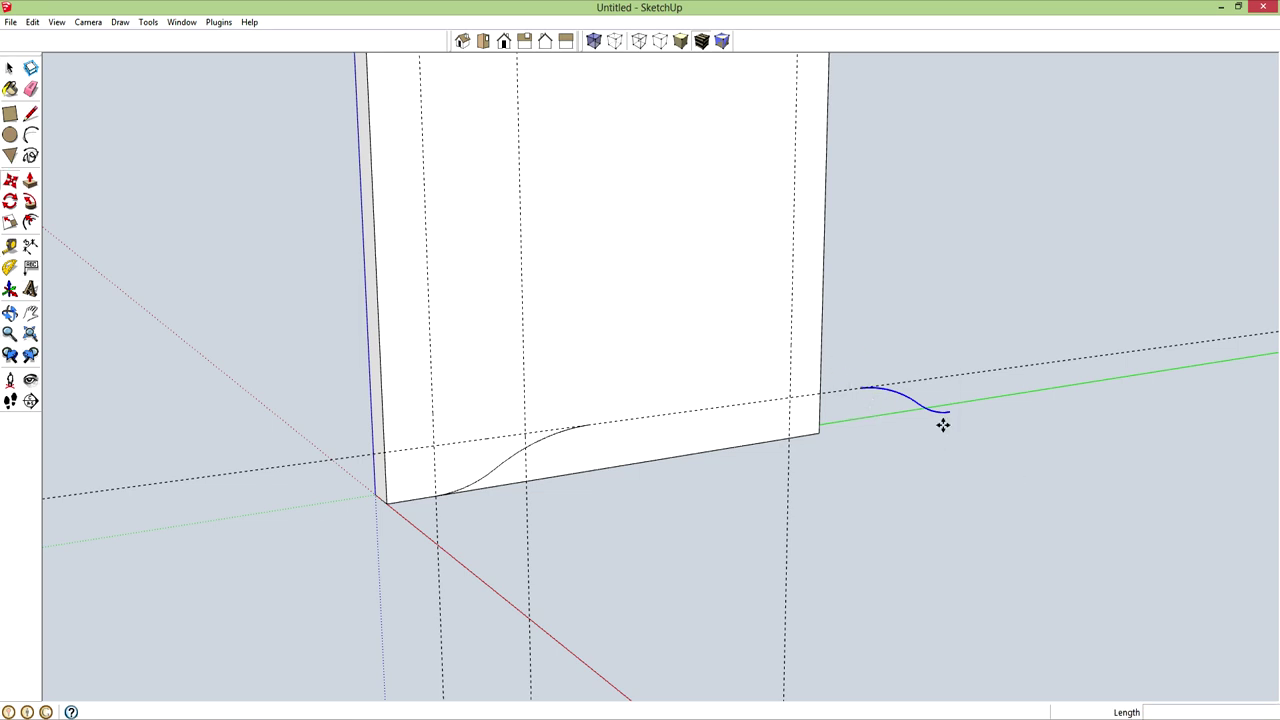
{"action": "left_click", "coordinate": [947, 413]}
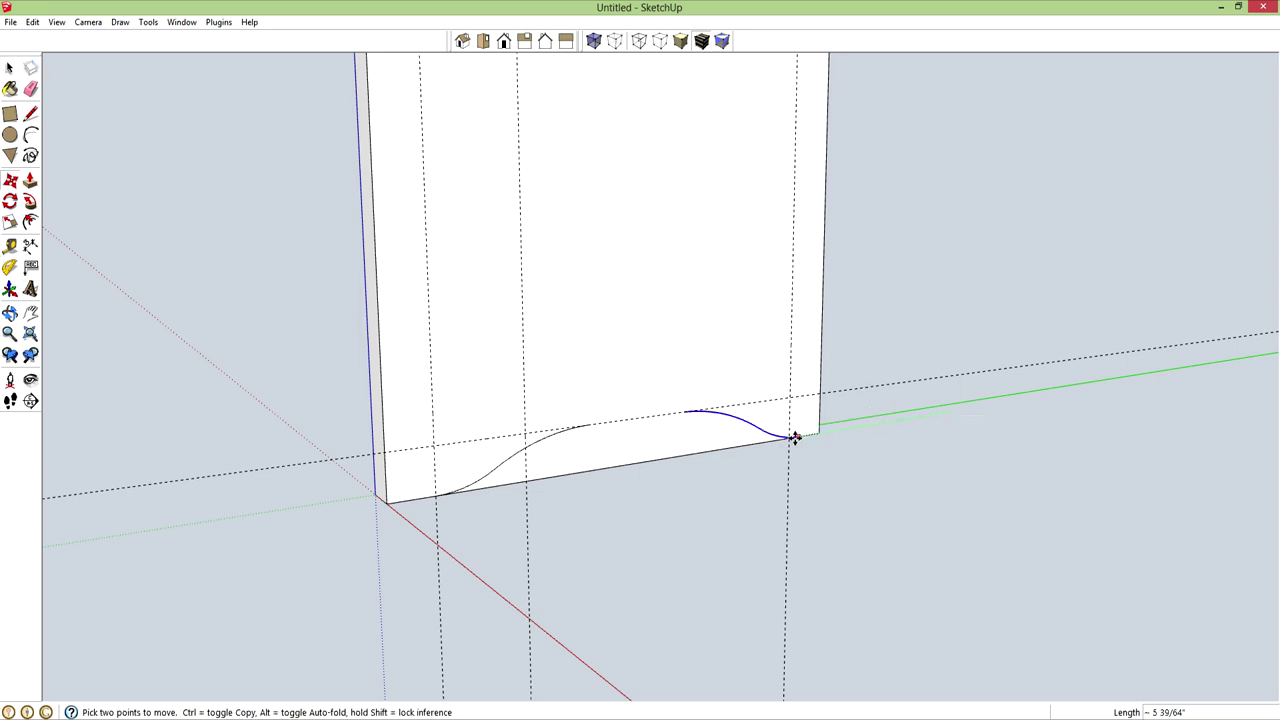
{"action": "left_click", "coordinate": [789, 438]}
Connect the upper ends of the two curves with a straight line and delete all the guides
{"action": "key", "text": "l"}
{"action": "left_click", "coordinate": [587, 425]}
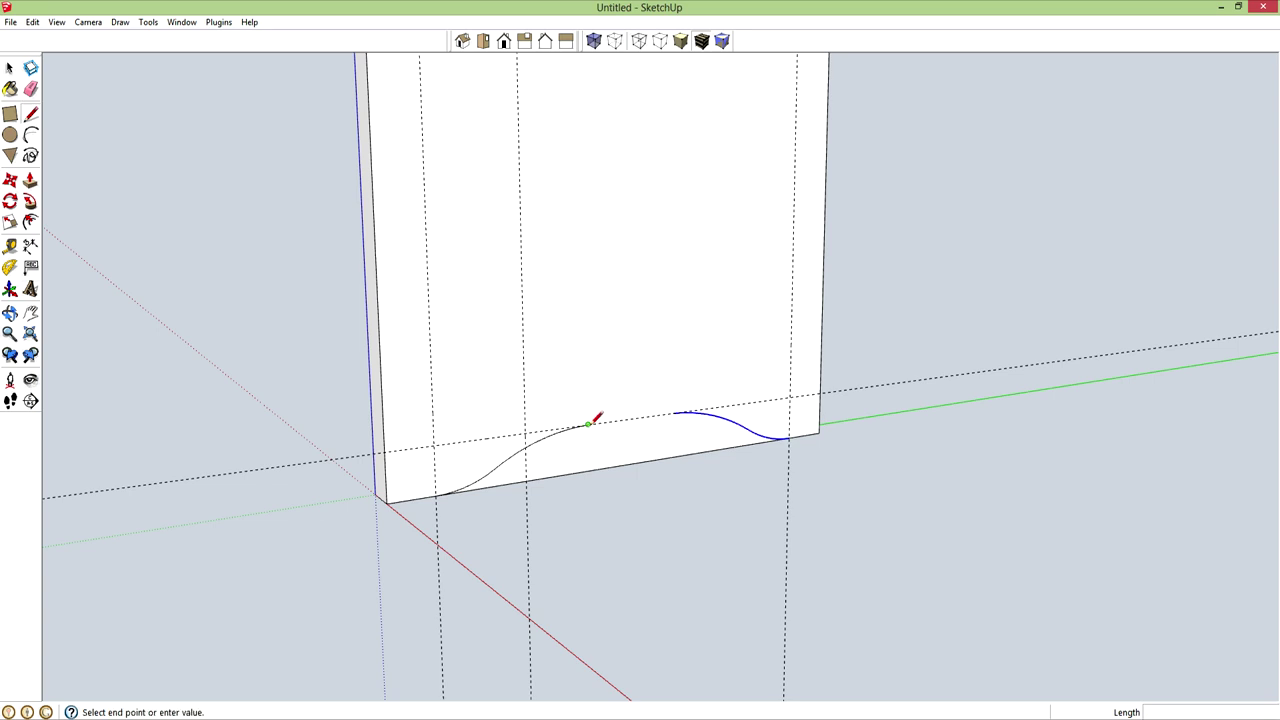
{"action": "left_click", "coordinate": [676, 411]}
{"action": "key", "text": "space"}
{"action": "left_click_drag", "start_coordinate": [898, 637], "coordinate": [211, 592]}
{"action": "key", "text": "Delete"}
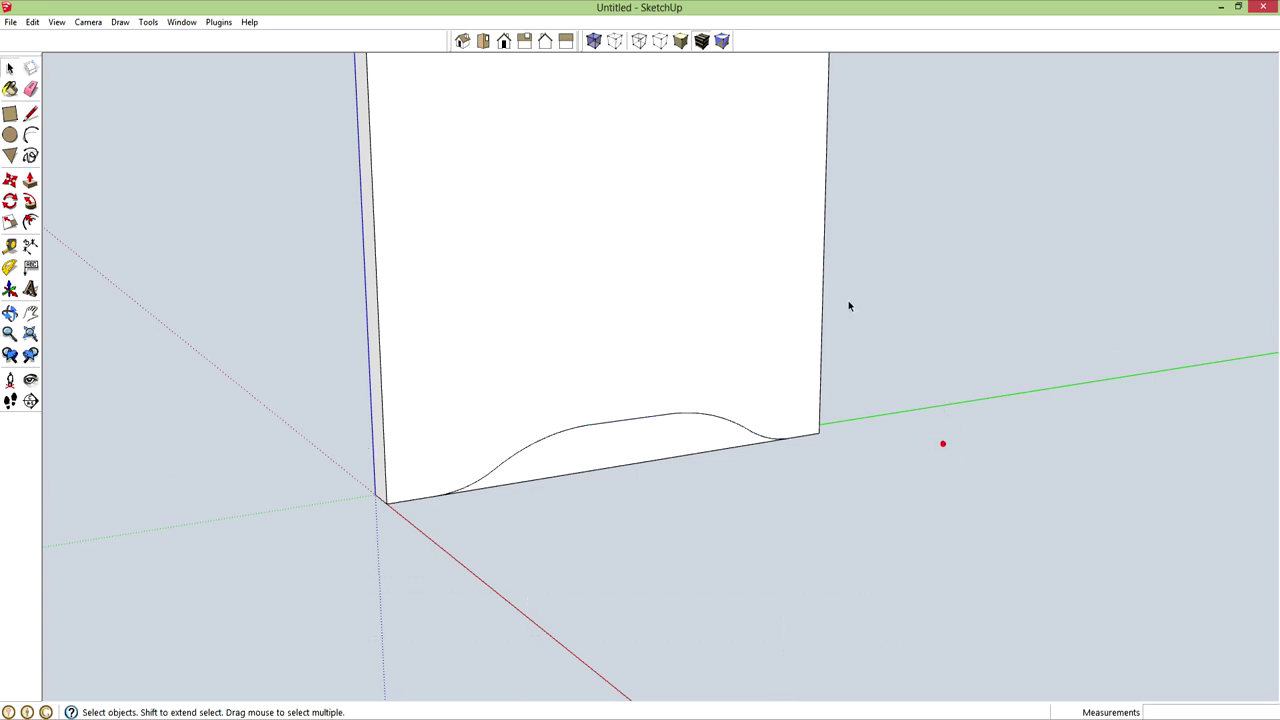
Push the area below the curved outline through the board's thickness to cut out the bottom arch
{"action": "key", "text": "p"}
{"action": "left_click_drag", "start_coordinate": [613, 464], "coordinate": [586, 451]}
{"action": "middle_click_drag", "start_coordinate": [531, 457], "coordinate": [631, 437]}
{"action": "scroll", "coordinate": [623, 354], "scroll_direction": "down", "scroll_amount": 6}
{"action": "key", "text": "space"}
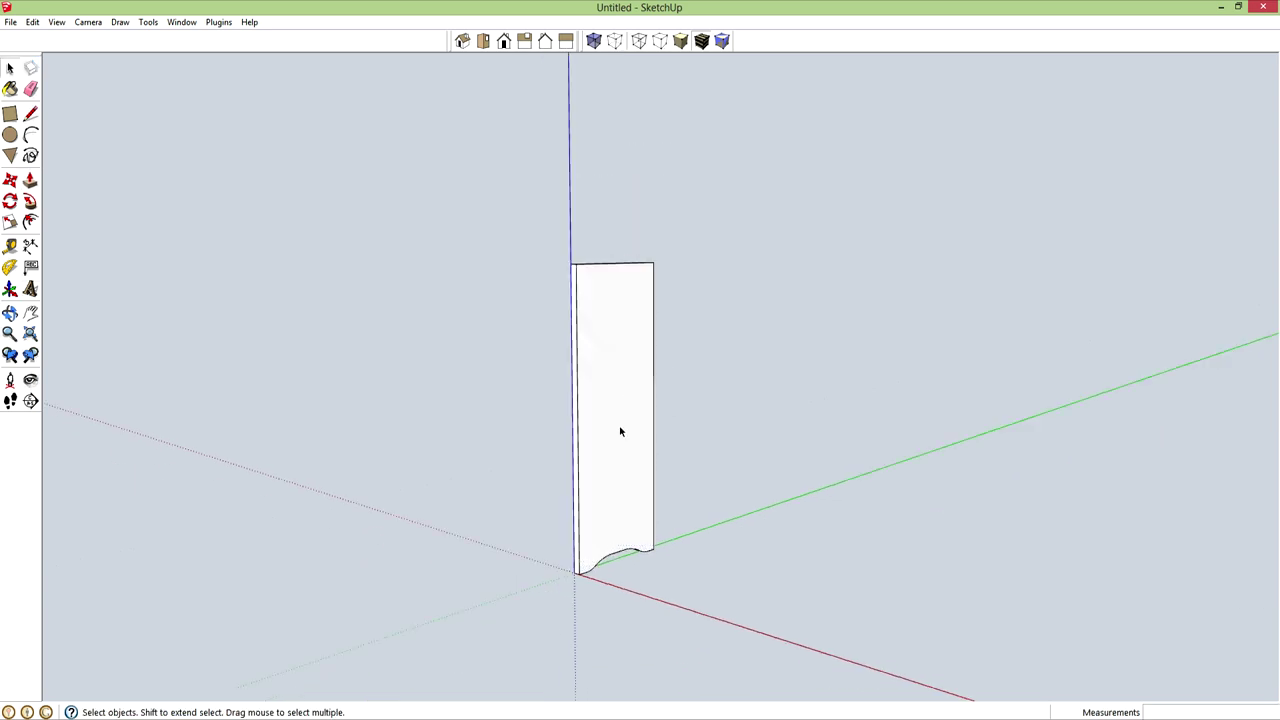
Make the entire board a component, keeping the default name and settings
{"action": "triple_click", "coordinate": [626, 396]}
{"action": "key", "text": "g"}
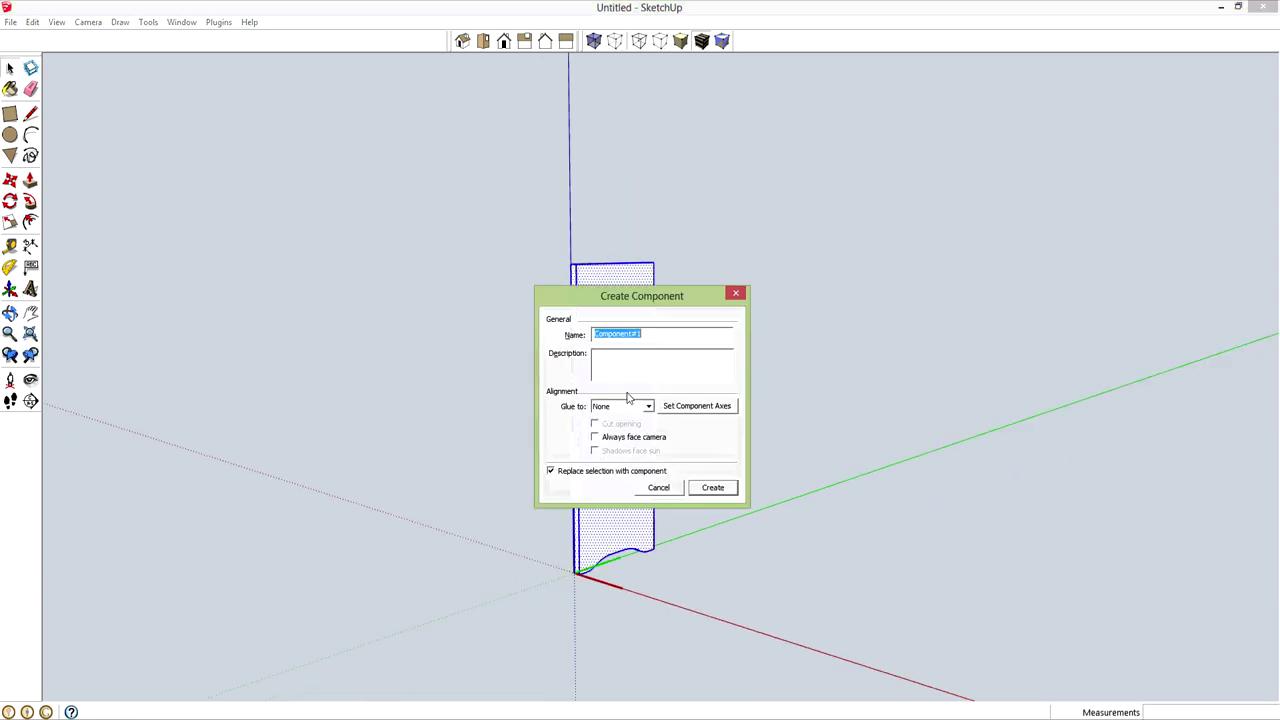
{"action": "key", "text": "Return"}
Copy the board component 11.25 inches along the red axis from its bottom corner at the origin
{"action": "middle_click_drag", "start_coordinate": [599, 380], "coordinate": [610, 420]}
{"action": "key", "text": "m"}
{"action": "scroll", "coordinate": [503, 531], "scroll_direction": "up", "scroll_amount": 3}
{"action": "left_click", "coordinate": [506, 575]}
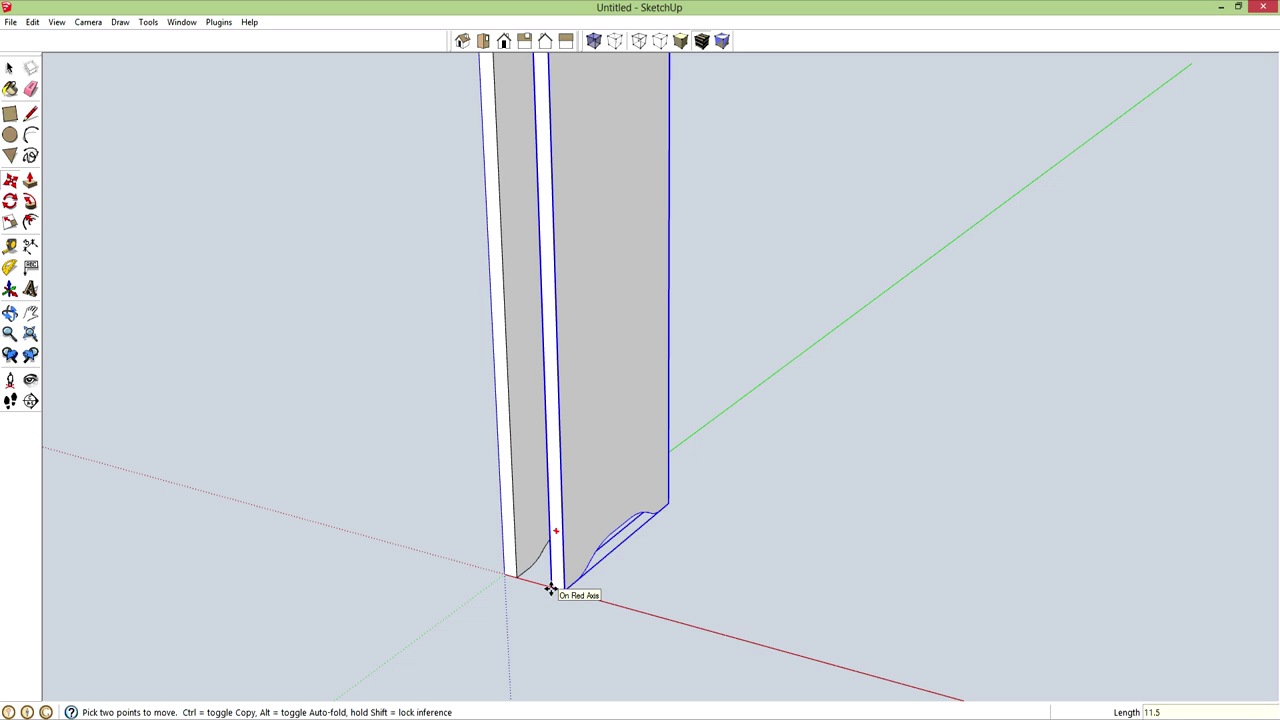
{"action": "key", "text": "Return"}
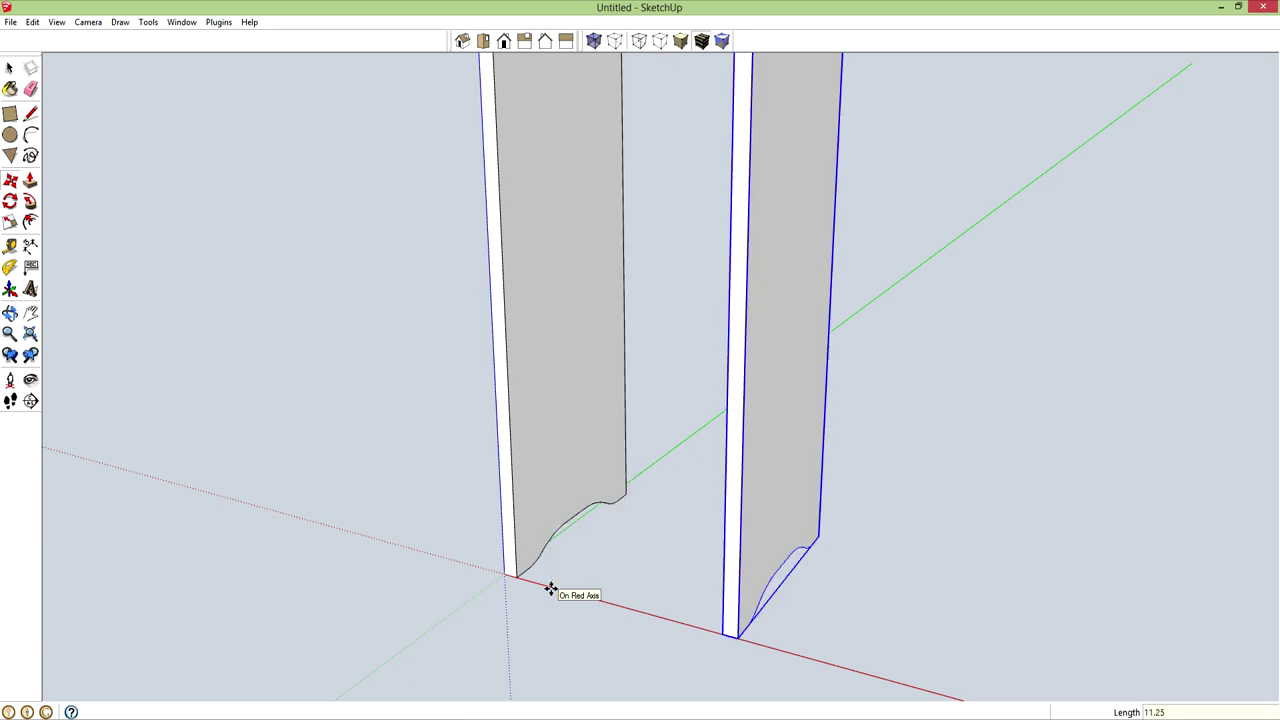
Make a copy of the second board rotated 90 degrees about its bottom front corner so it spans the two boards
{"action": "middle_click_drag", "start_coordinate": [571, 580], "coordinate": [637, 591]}
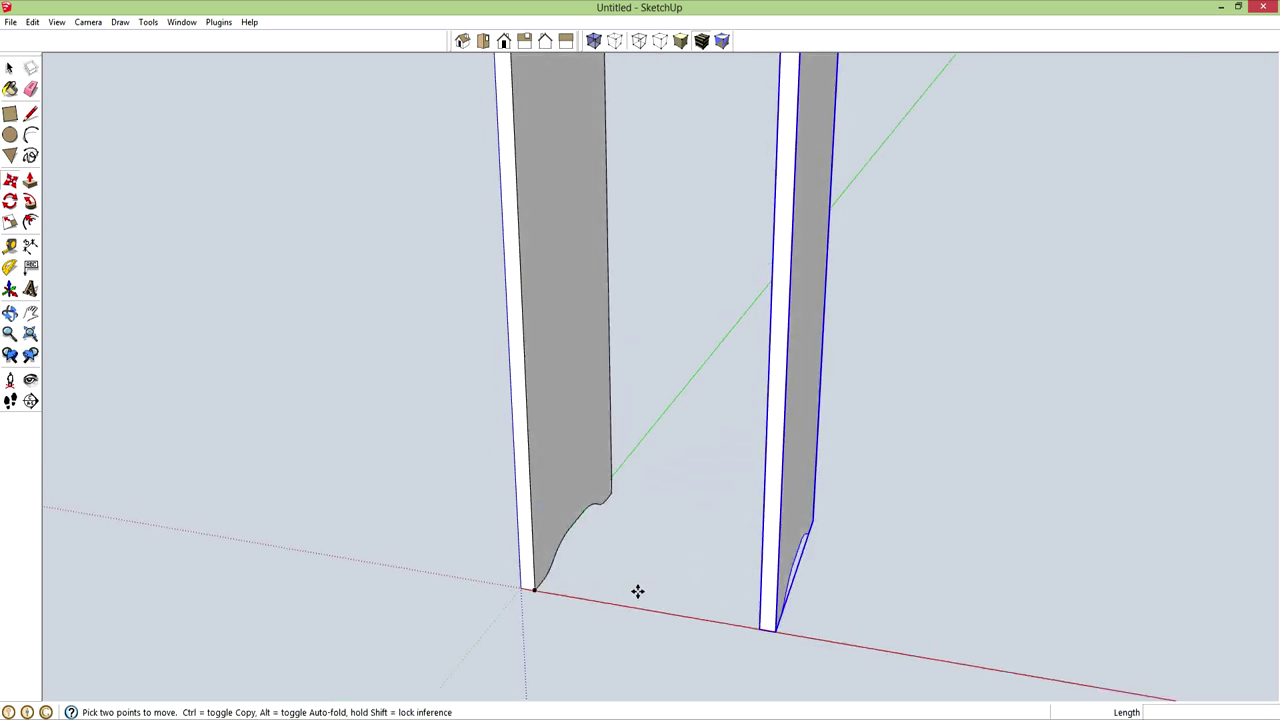
{"action": "key", "text": "q"}
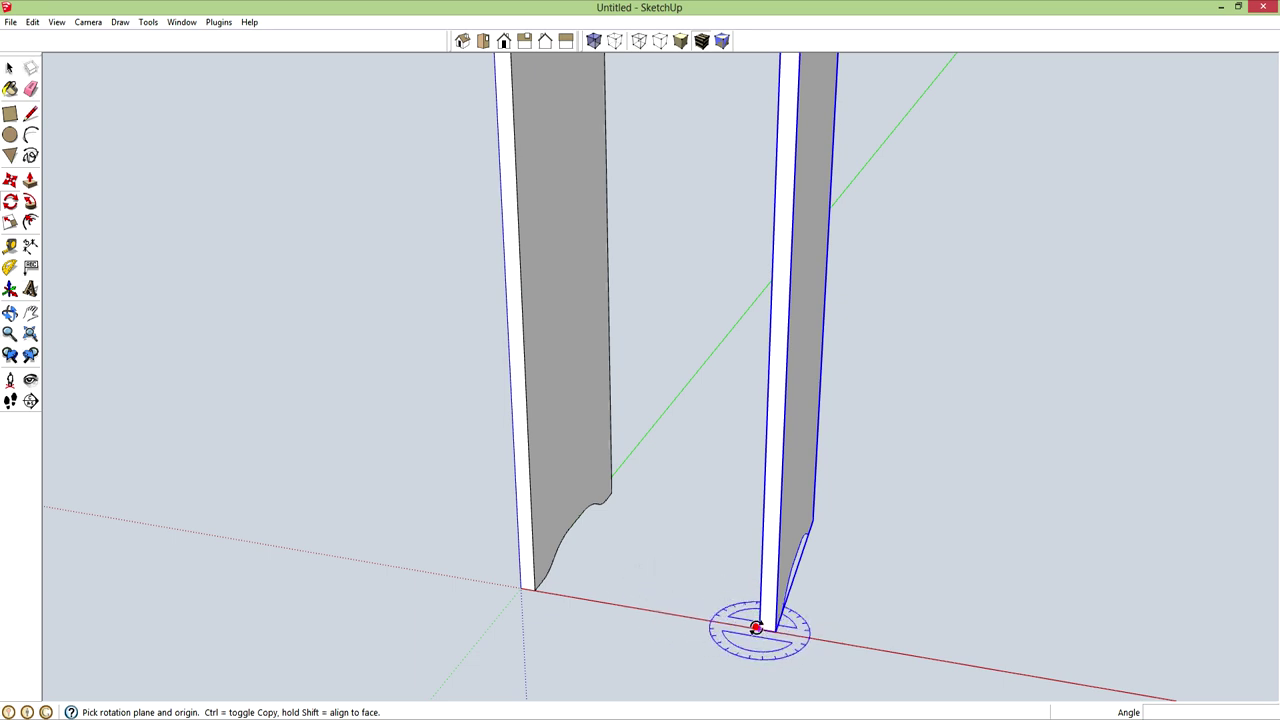
{"action": "left_click", "coordinate": [757, 627]}
{"action": "left_click", "coordinate": [743, 658]}
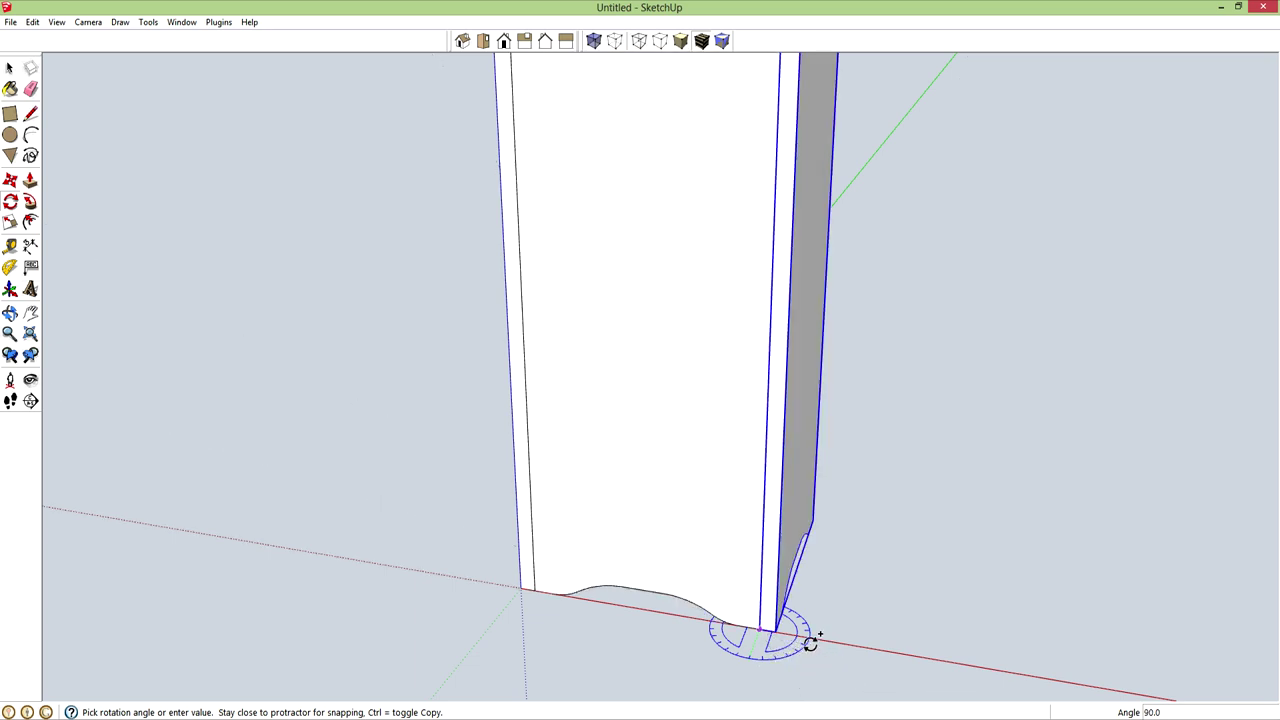
{"action": "left_click", "coordinate": [810, 643]}
Copy the cross board from its top corner to the far end of the side boards to close the box's open side
{"action": "scroll", "coordinate": [634, 571], "scroll_direction": "down", "scroll_amount": 5}
{"action": "middle_click_drag", "start_coordinate": [483, 417], "coordinate": [632, 380]}
{"action": "scroll", "coordinate": [632, 380], "scroll_direction": "up", "scroll_amount": 6}
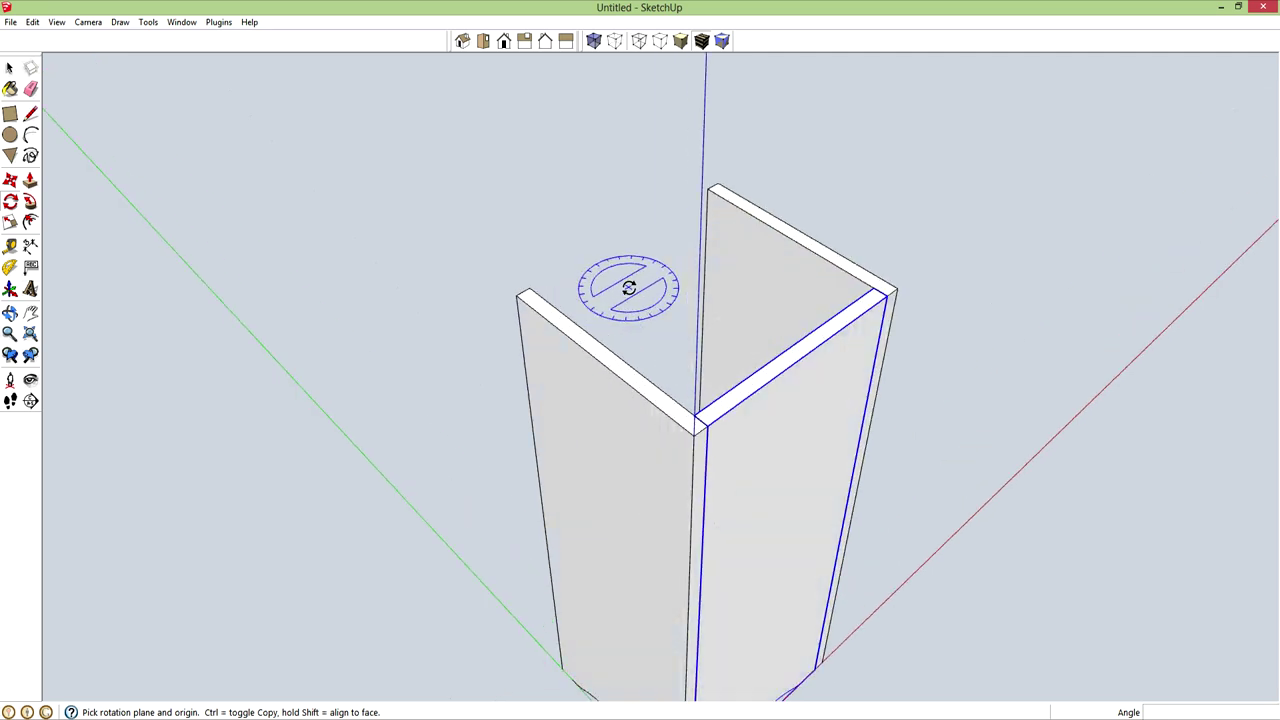
{"action": "key", "text": "m"}
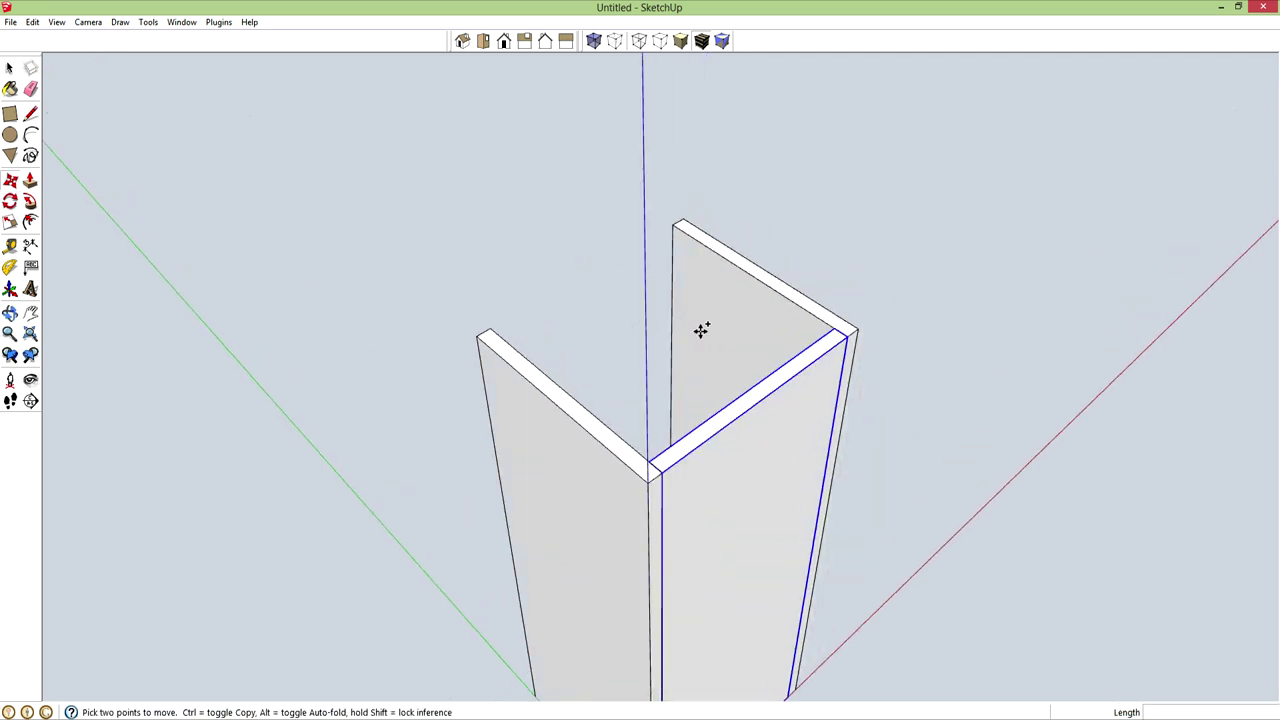
{"action": "left_click", "coordinate": [836, 332]}
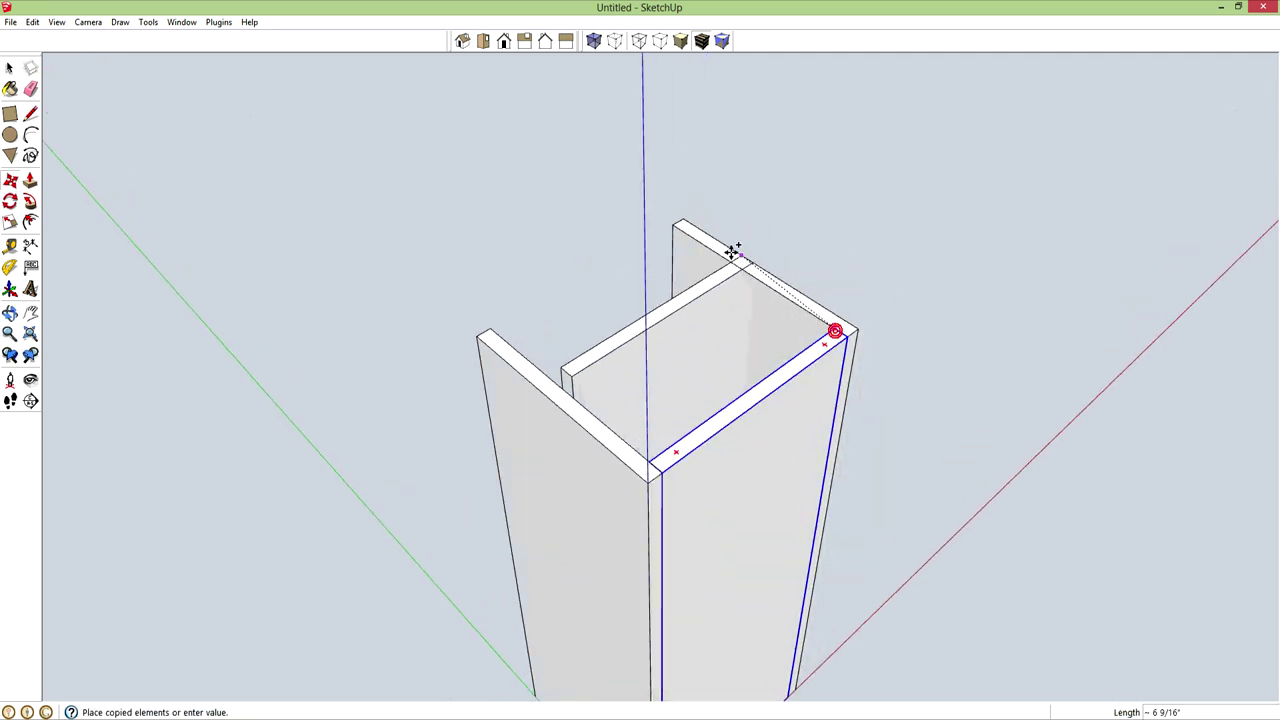
{"action": "left_click", "coordinate": [678, 226]}
Paint all four boards with the pale yellow Color_D04 material
{"action": "scroll", "coordinate": [837, 491], "scroll_direction": "down", "scroll_amount": 3}
{"action": "middle_click_drag", "start_coordinate": [837, 491], "coordinate": [666, 480]}
{"action": "left_click", "coordinate": [10, 89]}
{"action": "key", "text": "alt"}
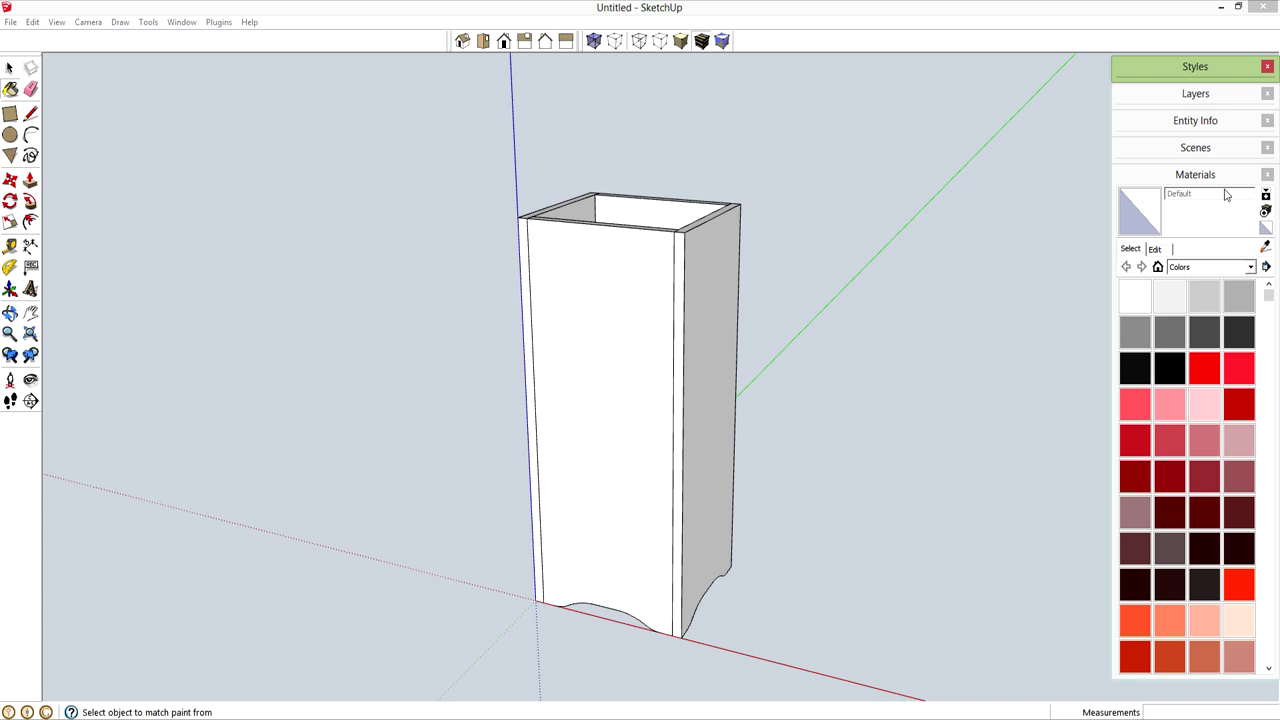
{"action": "left_click", "coordinate": [1266, 298]}
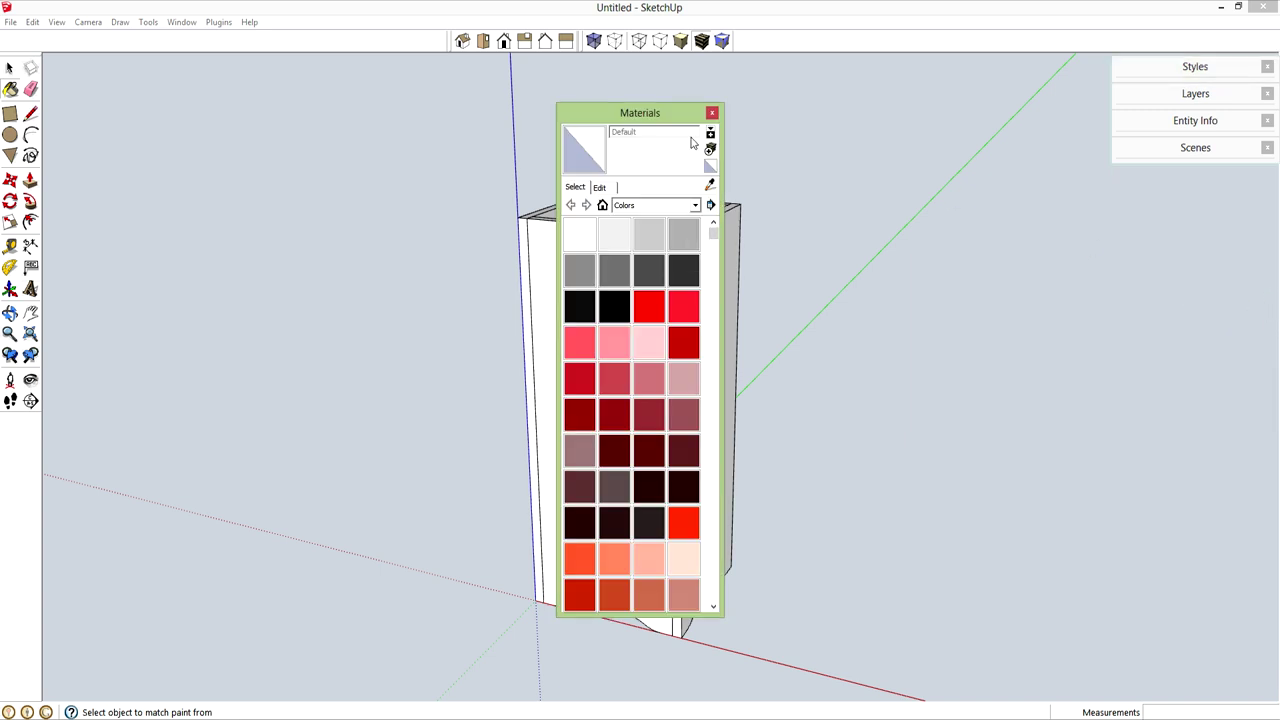
{"action": "left_click_drag", "start_coordinate": [642, 122], "coordinate": [1188, 180]}
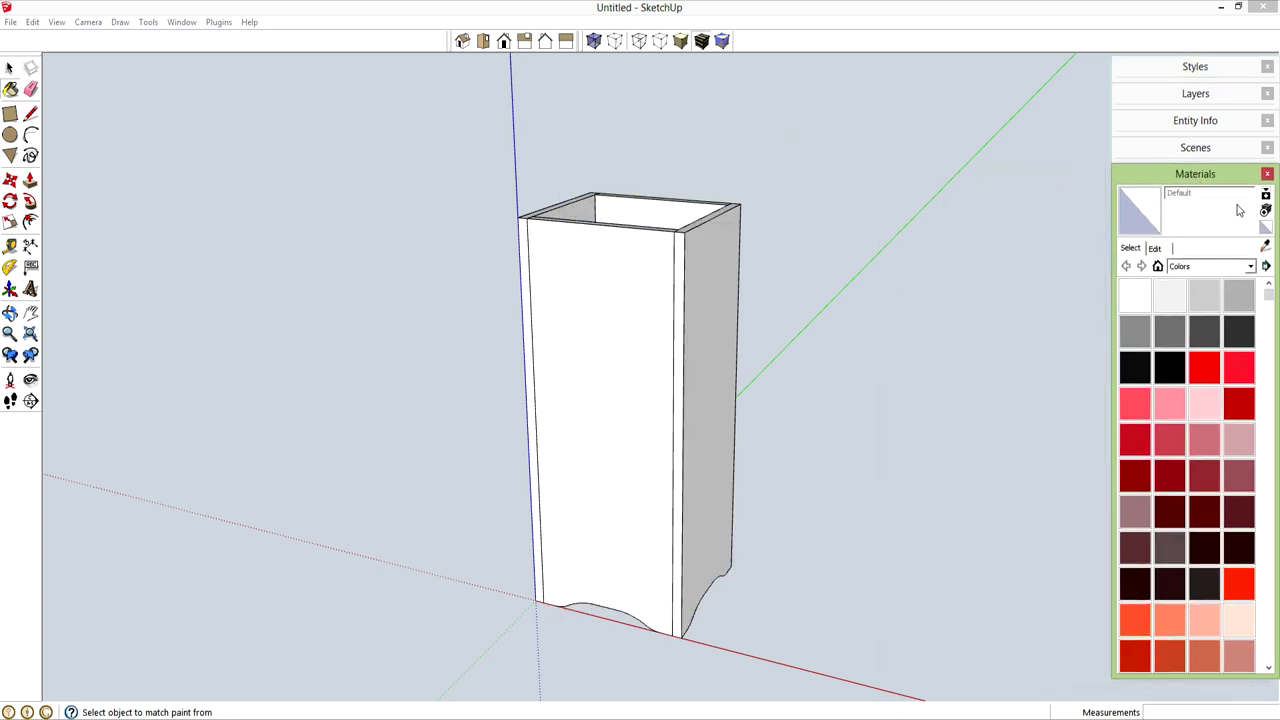
{"action": "left_click_drag", "start_coordinate": [1266, 300], "coordinate": [1268, 395]}
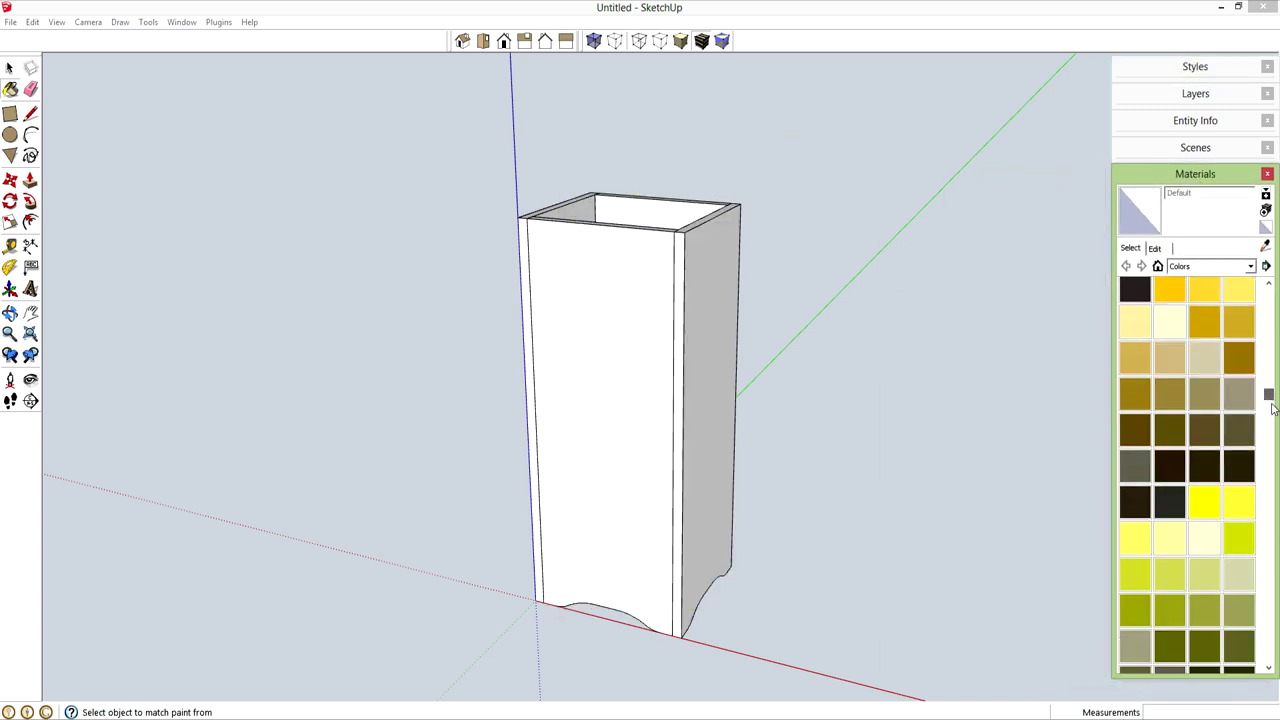
{"action": "scroll", "coordinate": [1133, 420], "scroll_direction": "up", "scroll_amount": 3}
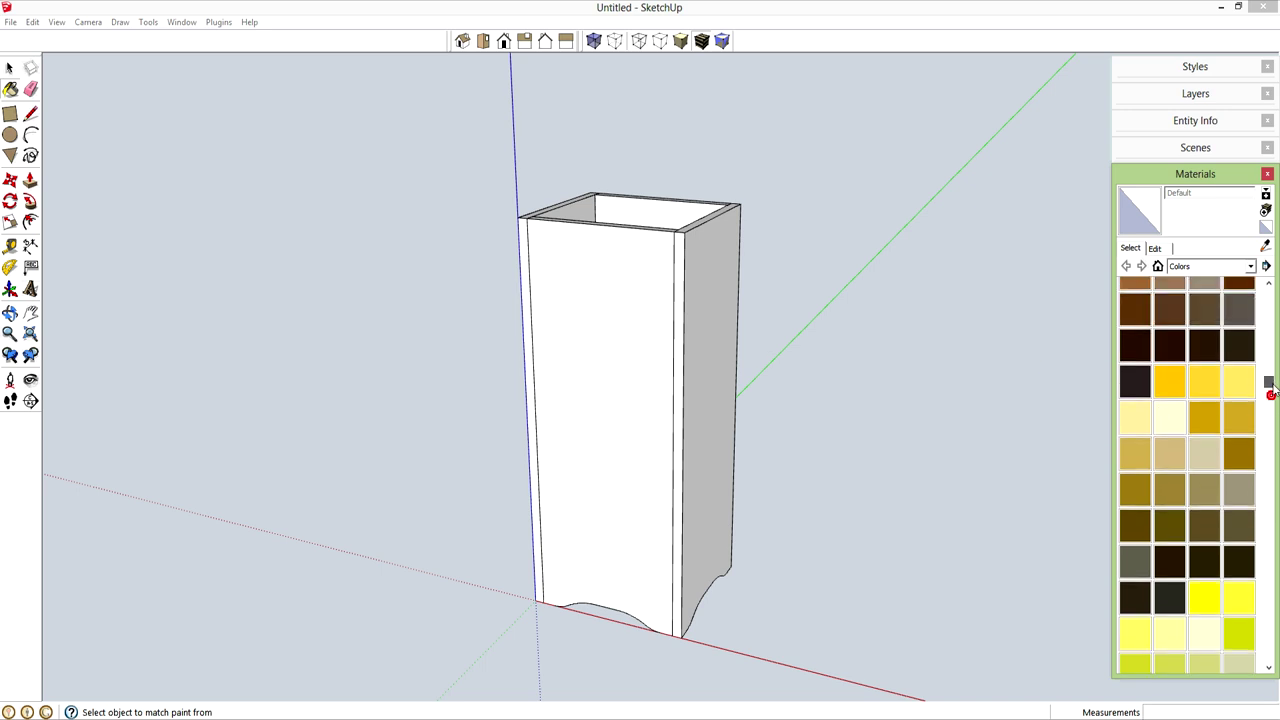
{"action": "left_click", "coordinate": [1133, 420]}
{"action": "left_click", "coordinate": [603, 352]}
{"action": "left_click", "coordinate": [695, 354]}
{"action": "left_click", "coordinate": [651, 208]}
{"action": "left_click", "coordinate": [581, 208]}
{"action": "mouse_move", "coordinate": [697, 318]}
{"action": "middle_mouse_down"}
{"action": "mouse_move", "coordinate": [694, 349]}
{"action": "mouse_move", "coordinate": [713, 333]}
{"action": "middle_mouse_up"}
{"action": "key", "text": "space"}
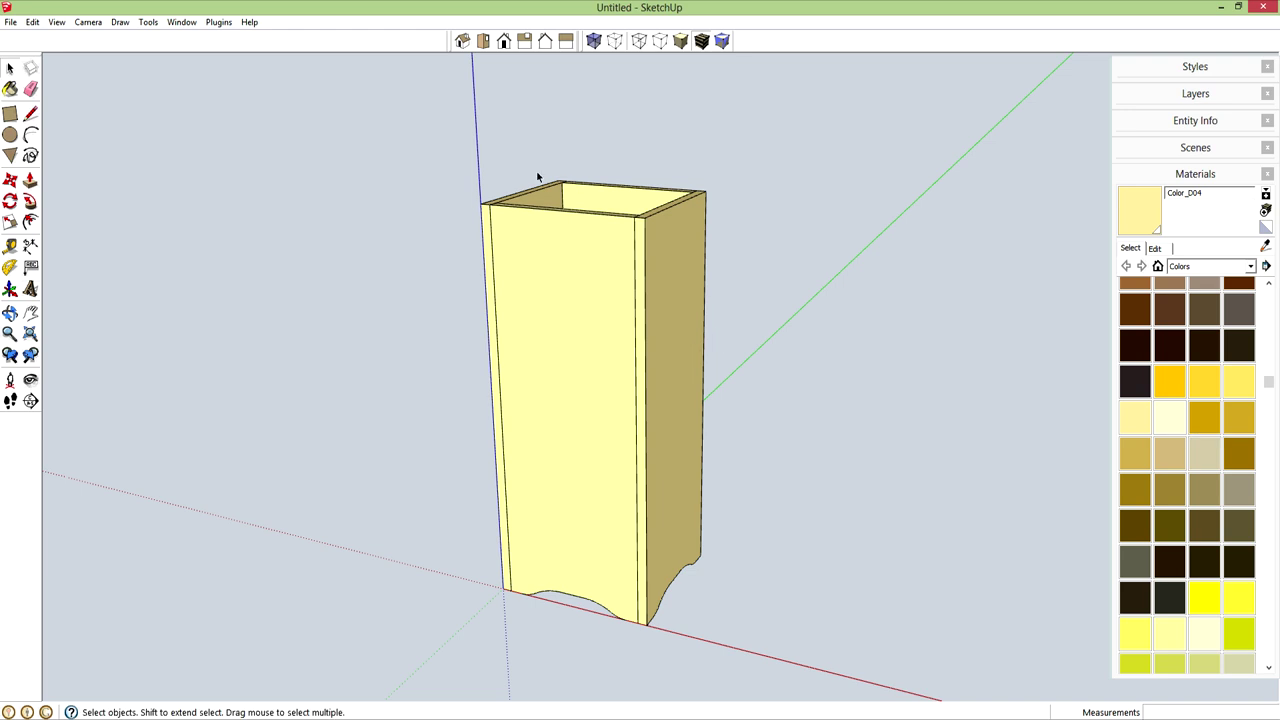
Draw a rectangle over the top edge of one side board and extrude it up 0.75 inch into a strip
{"action": "scroll", "coordinate": [536, 167], "scroll_direction": "up", "scroll_amount": 4}
{"action": "middle_click_drag", "start_coordinate": [692, 237], "coordinate": [740, 337]}
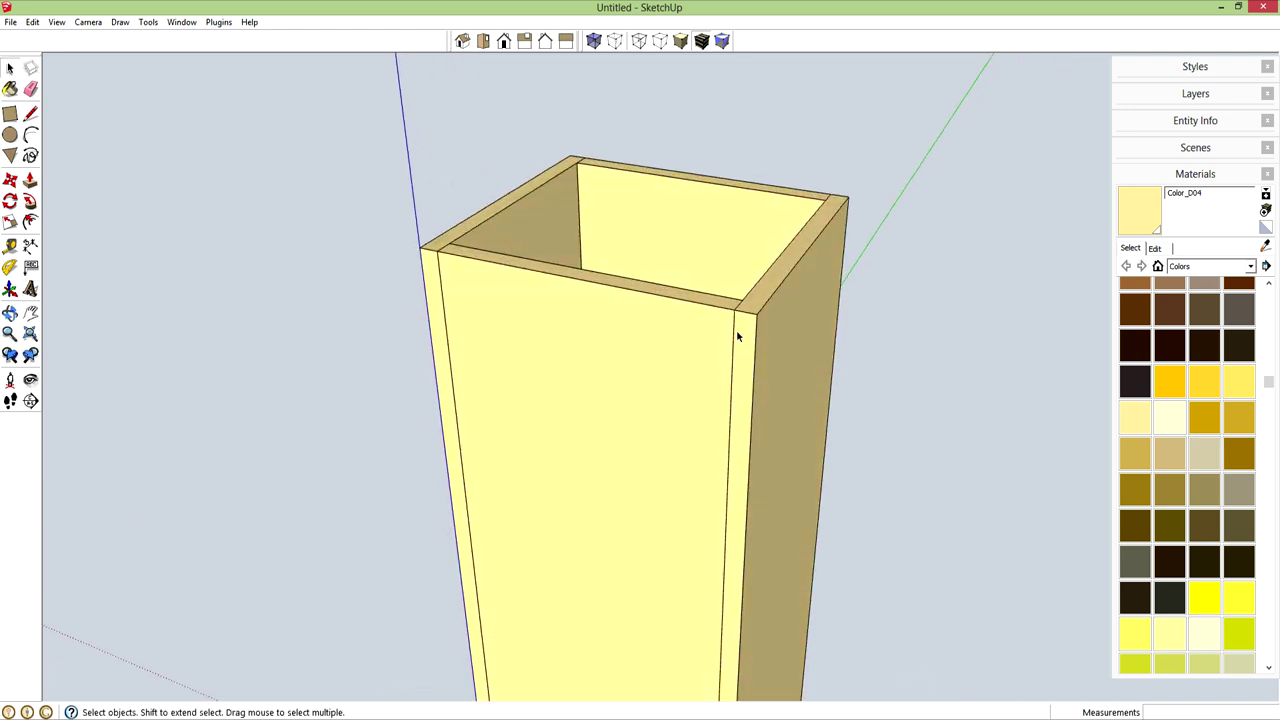
{"action": "key", "text": "r"}
{"action": "left_click", "coordinate": [739, 310]}
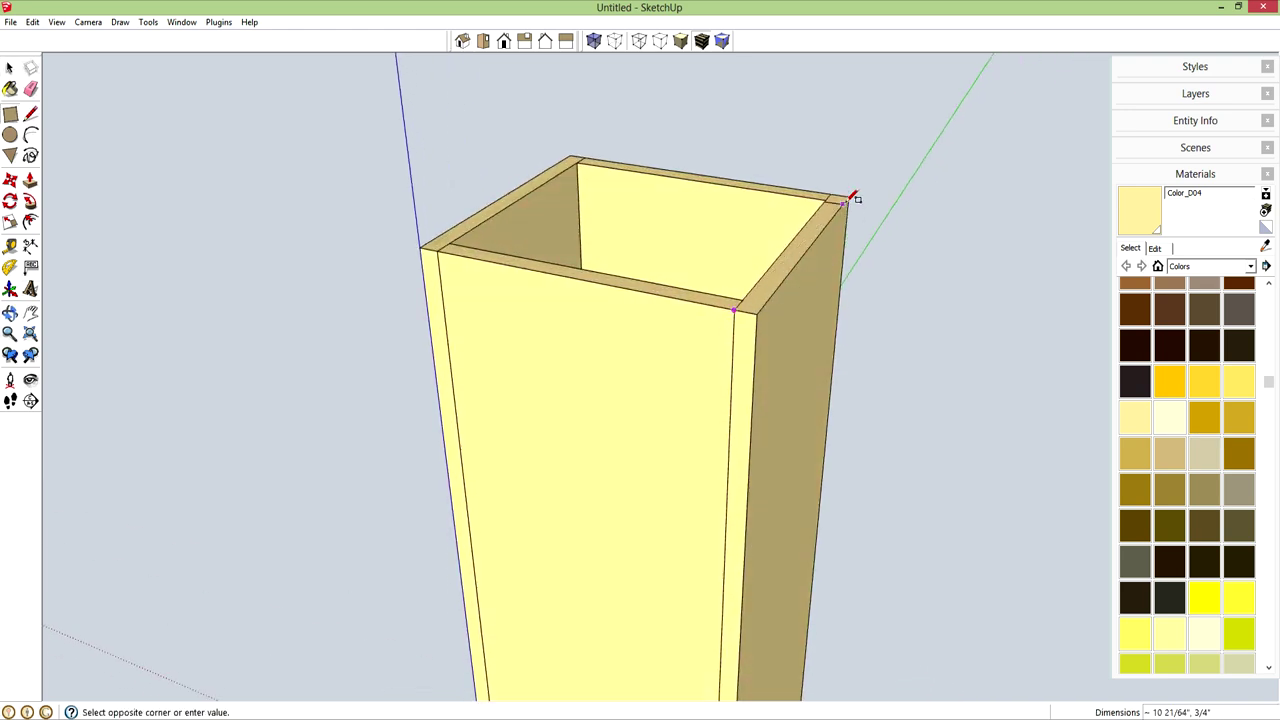
{"action": "left_click", "coordinate": [845, 201]}
{"action": "middle_click_drag", "start_coordinate": [855, 203], "coordinate": [818, 271]}
{"action": "key", "text": "p"}
{"action": "left_click", "coordinate": [780, 279]}
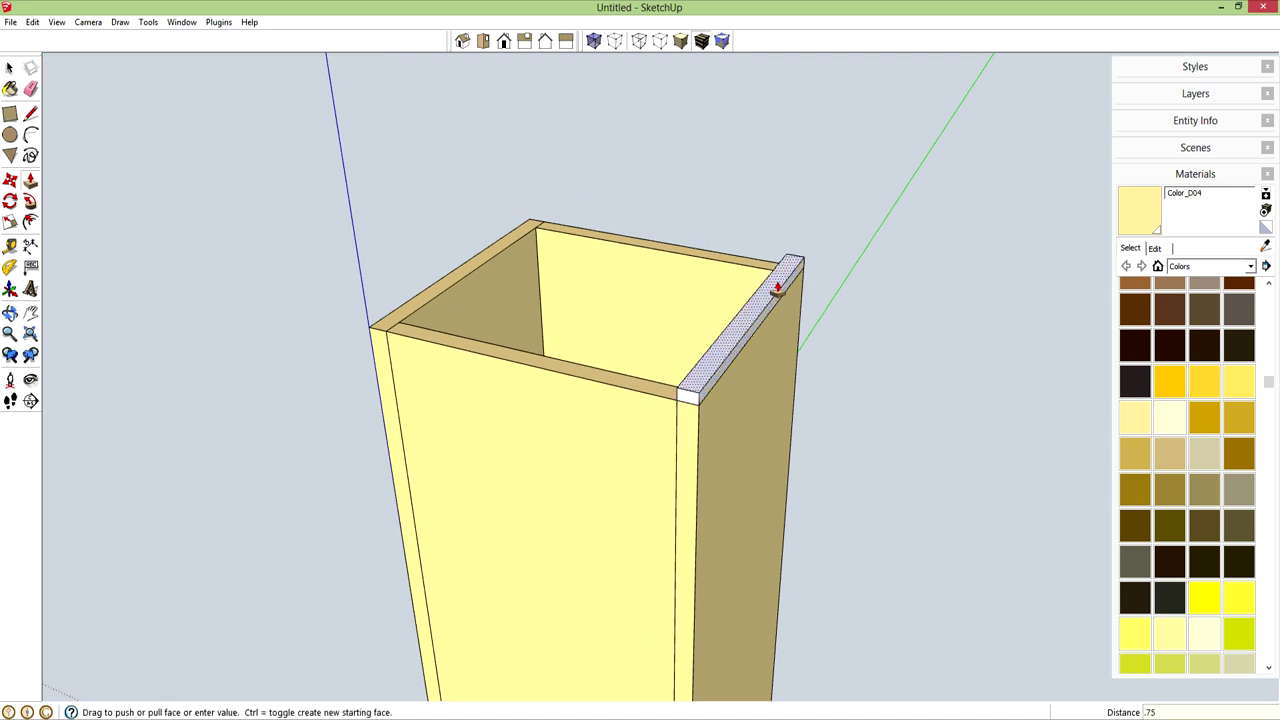
{"action": "key", "text": "Return"}
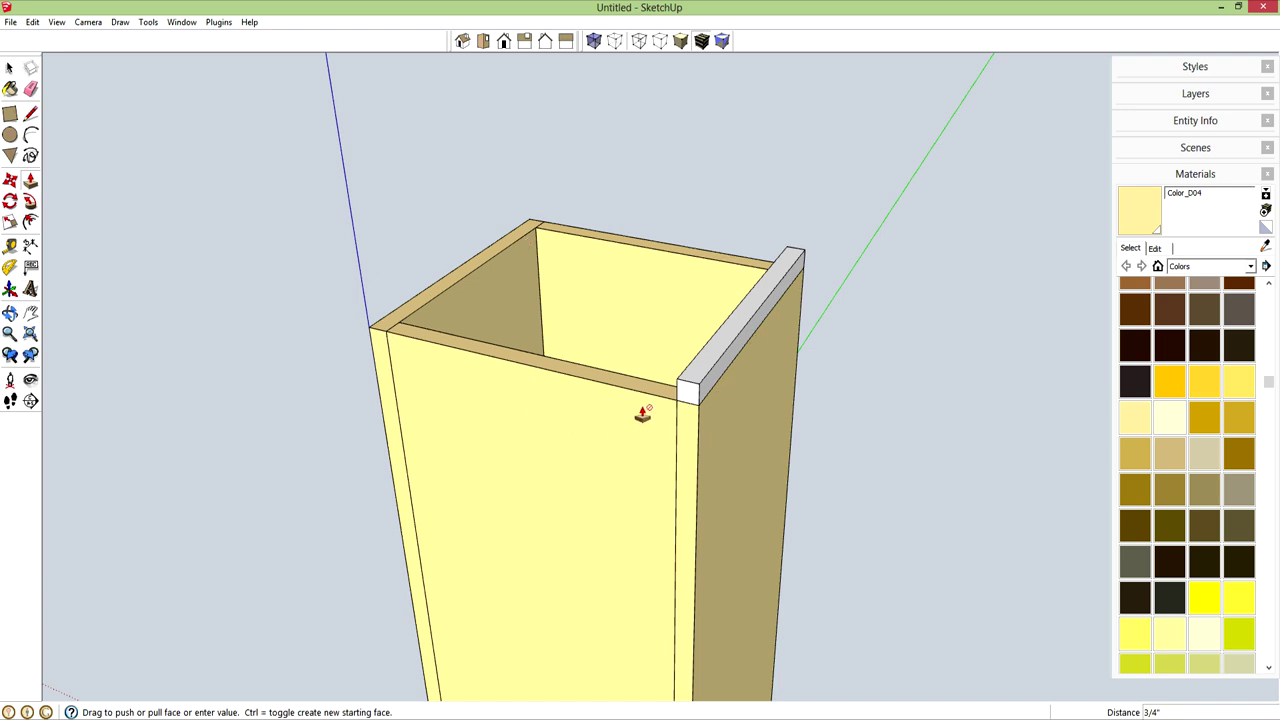
Extend the front end of the strip outward by 3/16 inch
{"action": "scroll", "coordinate": [684, 392], "scroll_direction": "up", "scroll_amount": 2}
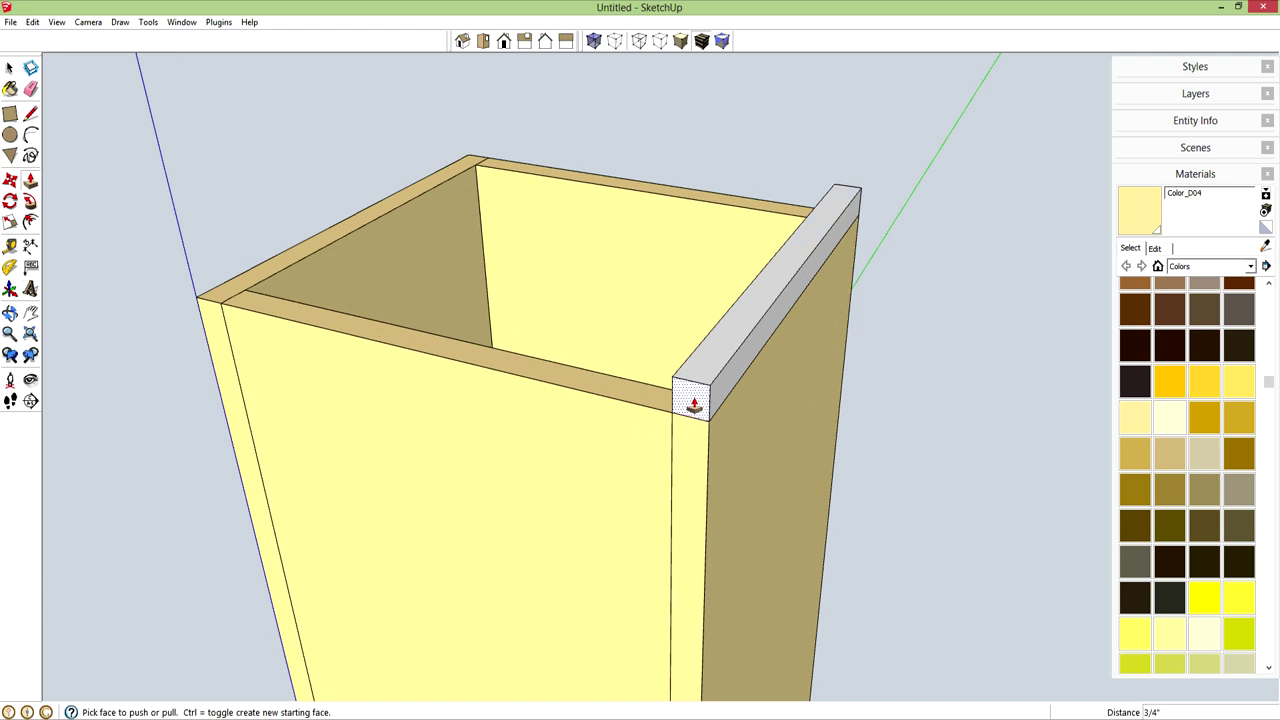
{"action": "left_click_drag", "start_coordinate": [694, 404], "coordinate": [648, 444]}
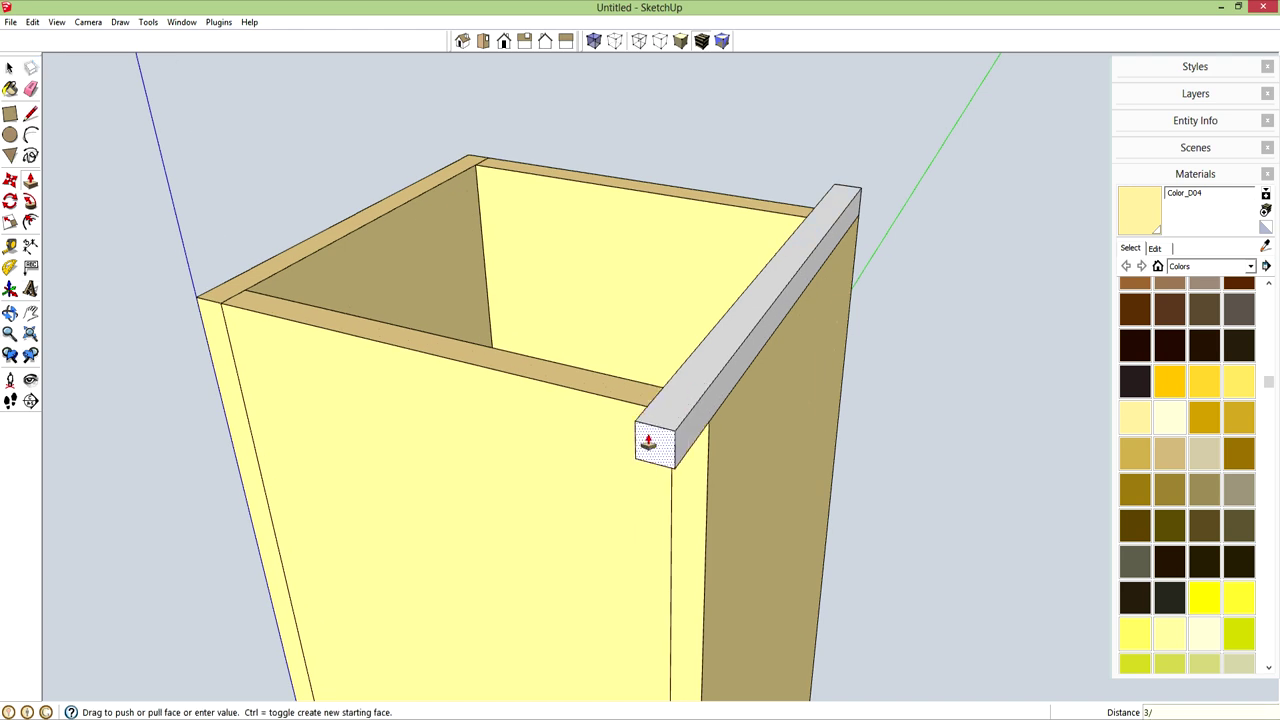
{"action": "key", "text": "Return"}
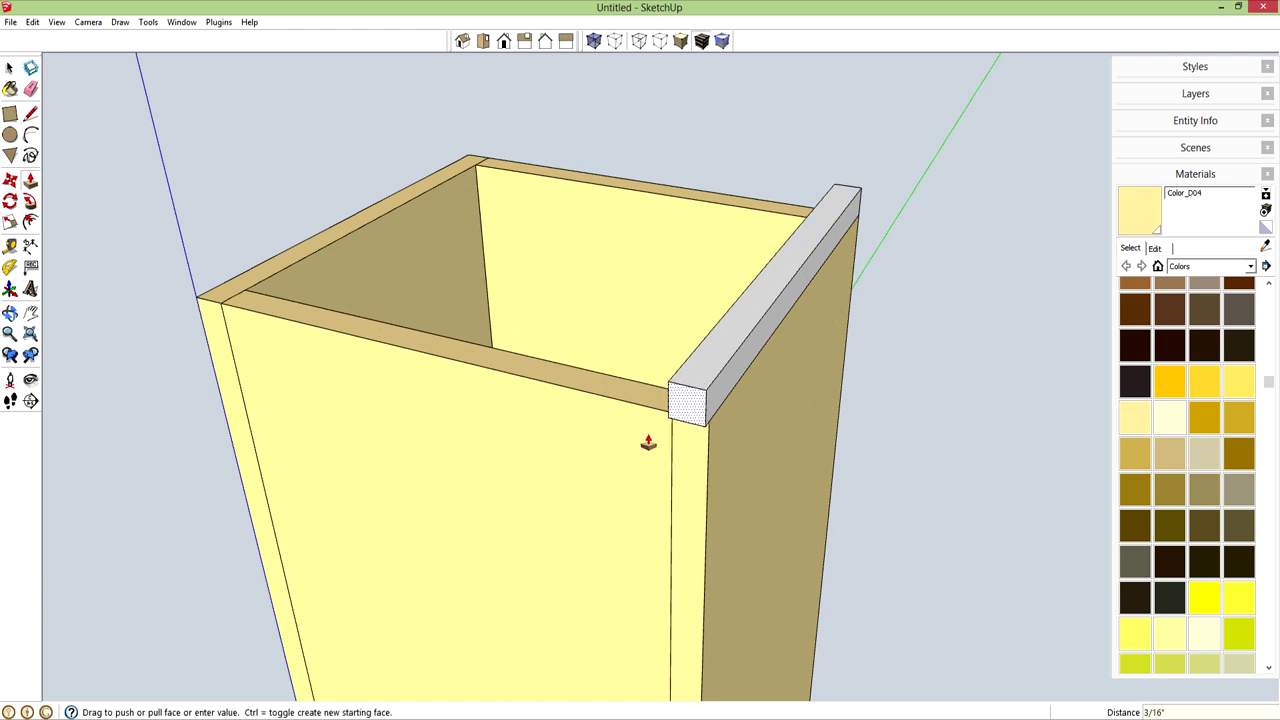
Make the entire strip on the side board a component
{"action": "key", "text": "space"}
{"action": "left_click", "coordinate": [708, 374]}
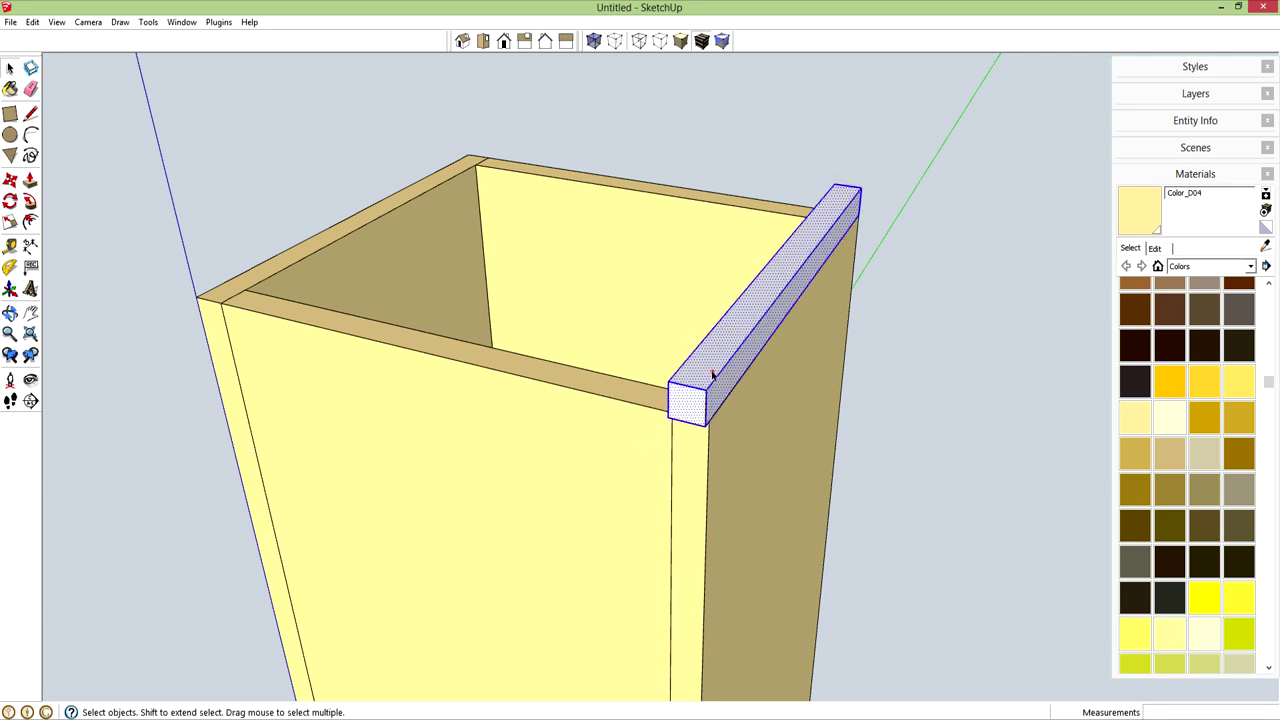
{"action": "key", "text": "g"}
{"action": "key", "text": "Return"}
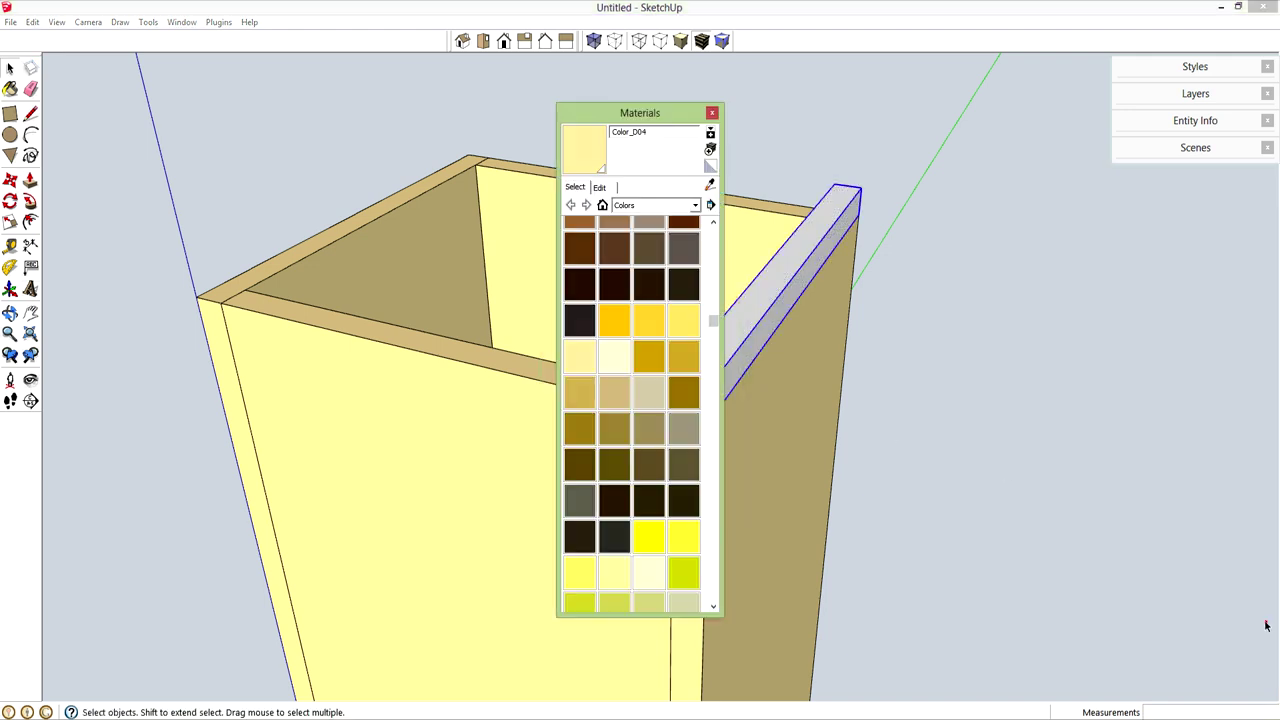
Paint the strip component with the bright green Color_F02 material
{"action": "double_click", "coordinate": [632, 115]}
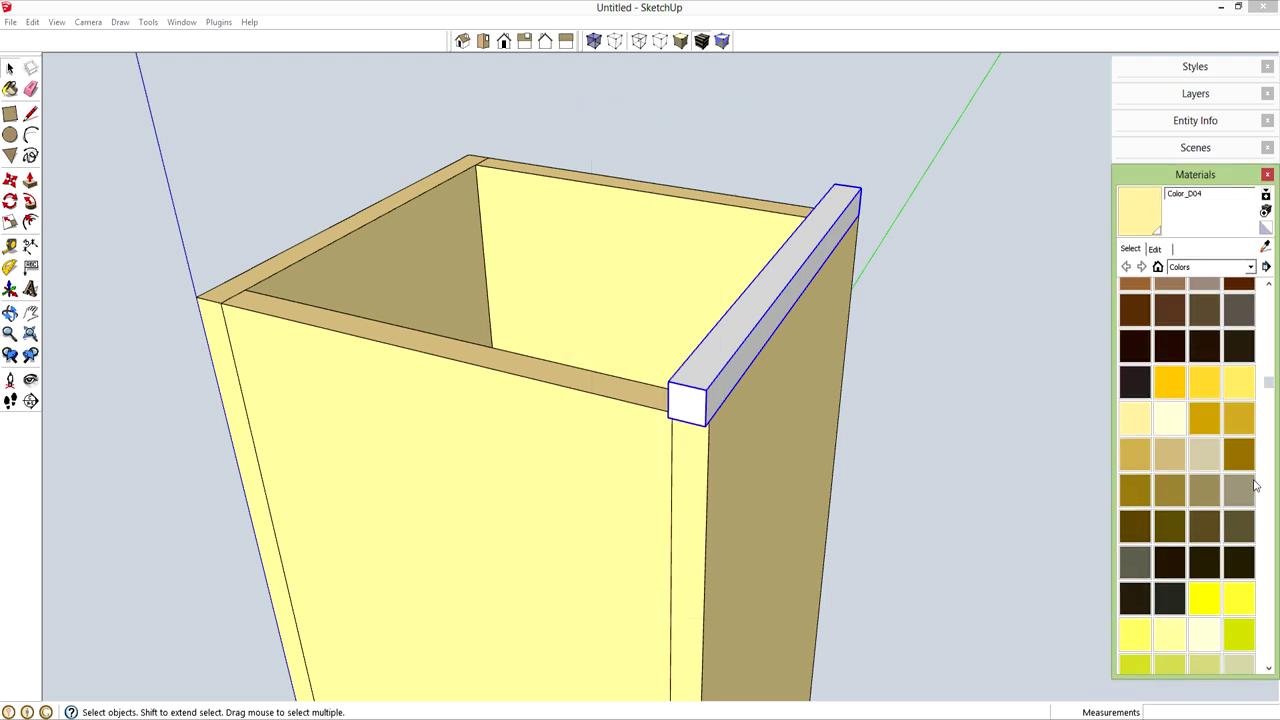
{"action": "scroll", "coordinate": [1268, 484], "scroll_direction": "down", "scroll_amount": 2}
{"action": "scroll", "coordinate": [1268, 484], "scroll_direction": "down", "scroll_amount": 3}
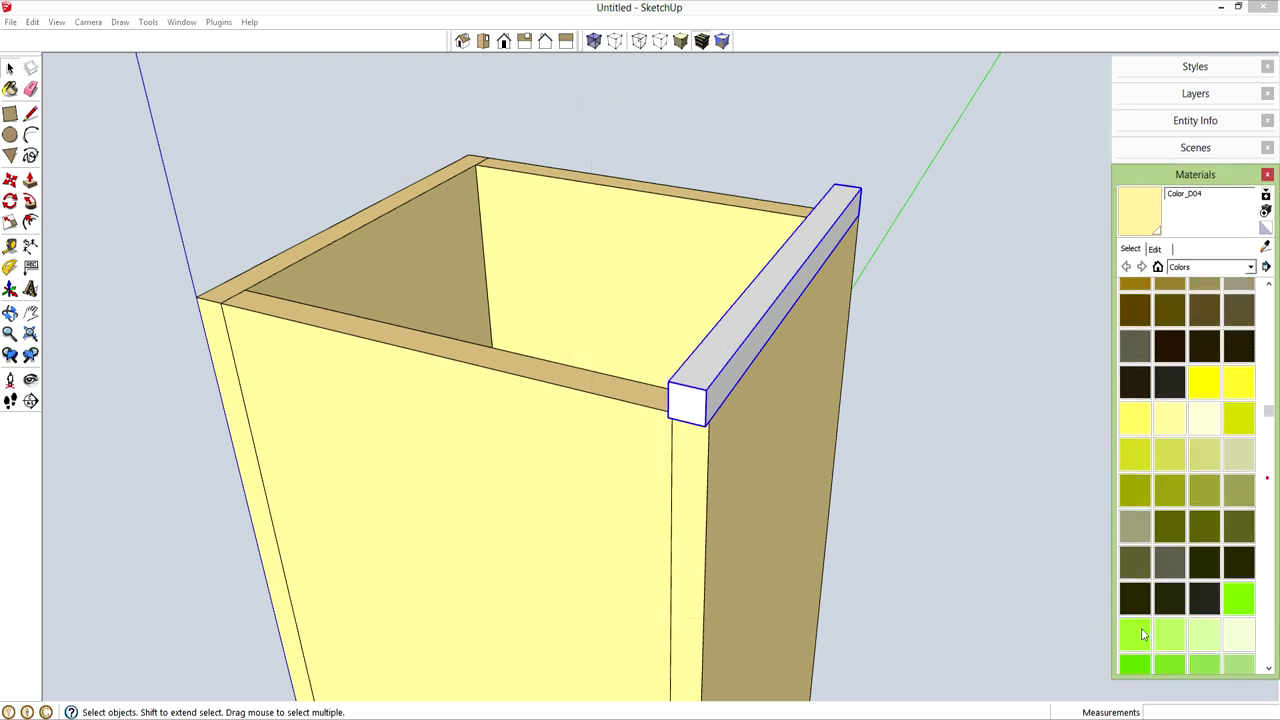
{"action": "left_click", "coordinate": [1133, 635]}
{"action": "left_click", "coordinate": [744, 357]}
{"action": "key", "text": "space"}
Copy the green strip along the red axis onto the top of the opposite side board
{"action": "key", "text": "m"}
{"action": "middle_click_drag", "start_coordinate": [571, 373], "coordinate": [831, 343]}
{"action": "key", "text": "ctrl"}
{"action": "left_click", "coordinate": [816, 338]}
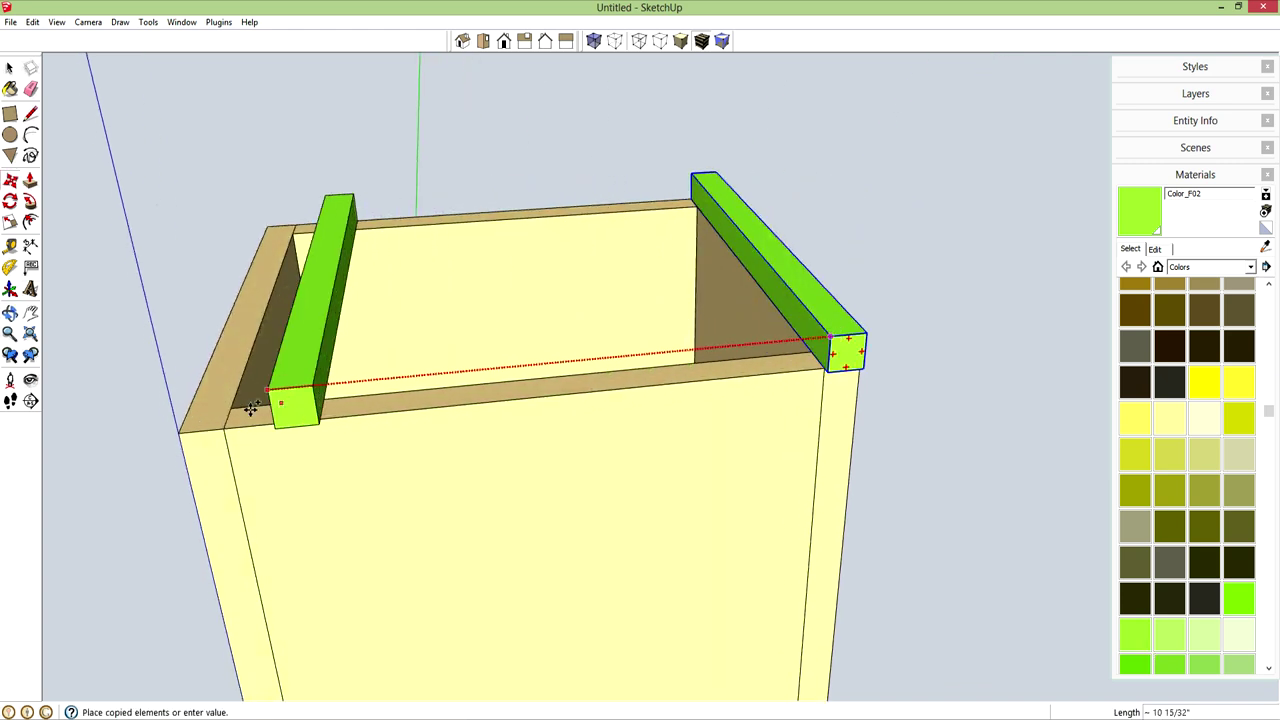
{"action": "left_click", "coordinate": [185, 457]}
Make a copy of the second green strip rotated 90 degrees about its end corner so it spans toward the first strip
{"action": "middle_click_drag", "start_coordinate": [285, 449], "coordinate": [613, 292]}
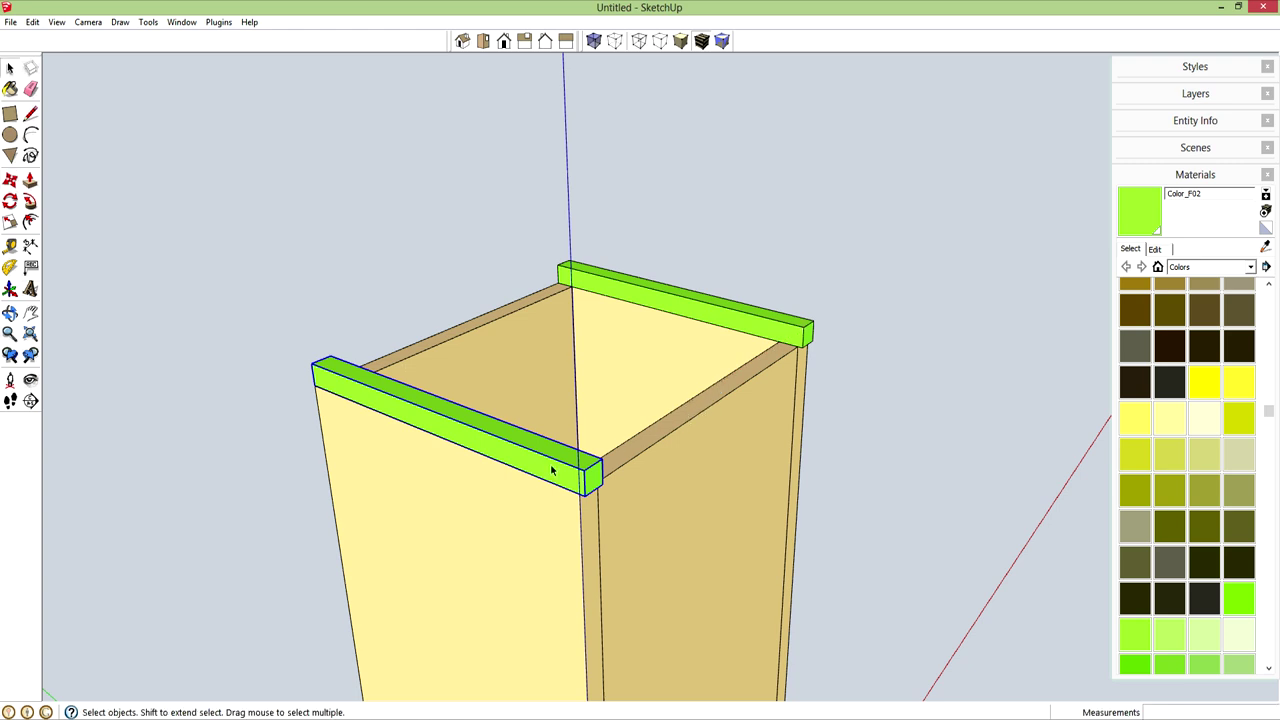
{"action": "key", "text": "q"}
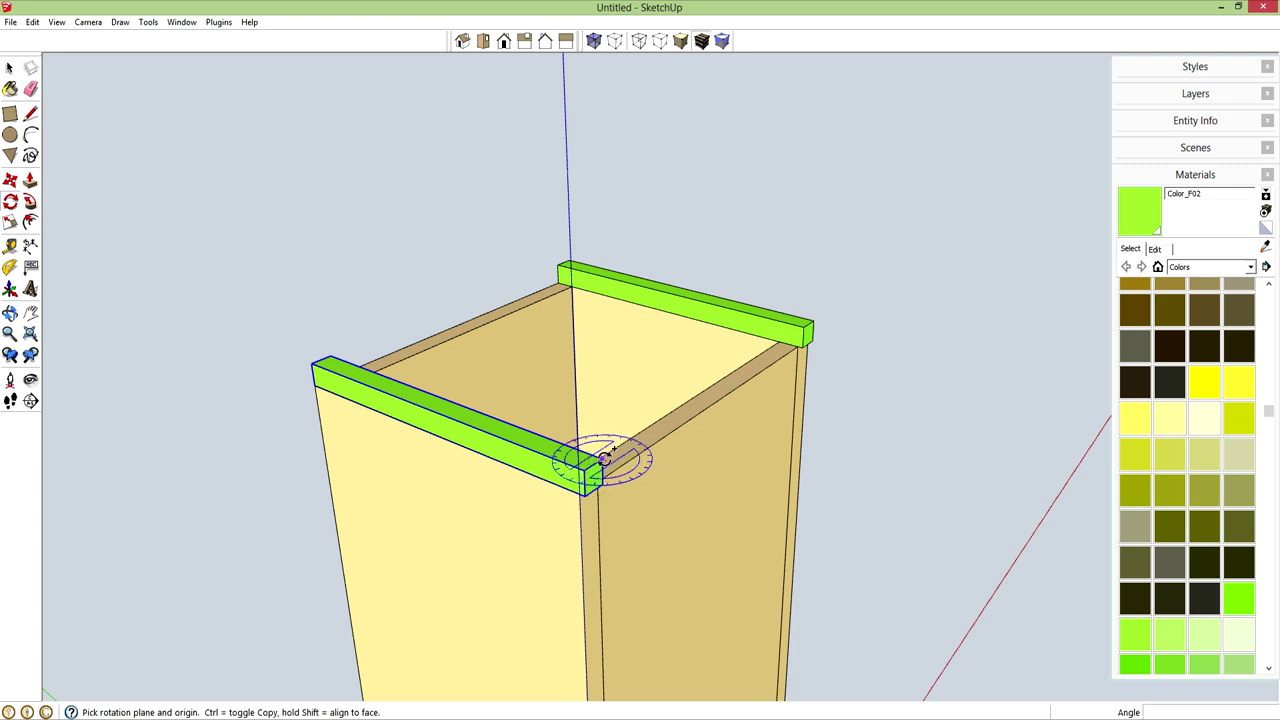
{"action": "left_click", "coordinate": [597, 461]}
{"action": "left_click", "coordinate": [580, 452]}
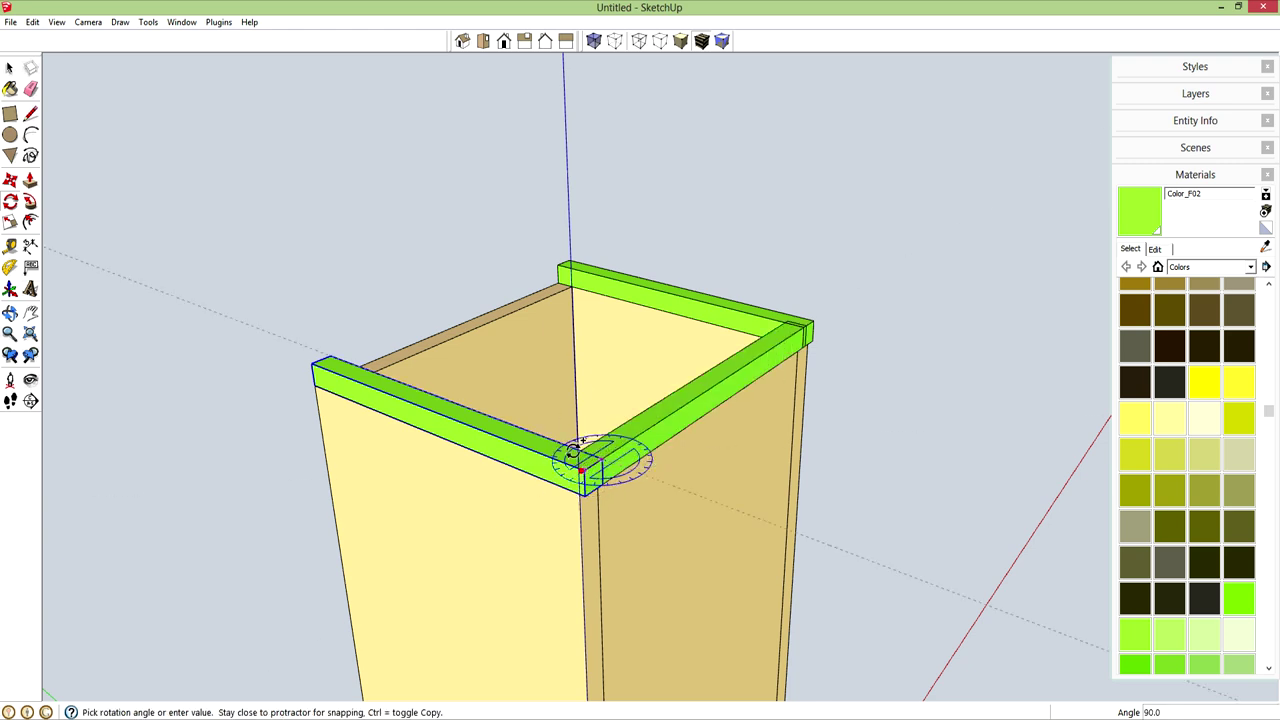
{"action": "left_click", "coordinate": [572, 446]}
Move the cross strip and the second side strip together so the cross strip's end corner meets the first strip's inner corner
{"action": "key", "text": "space"}
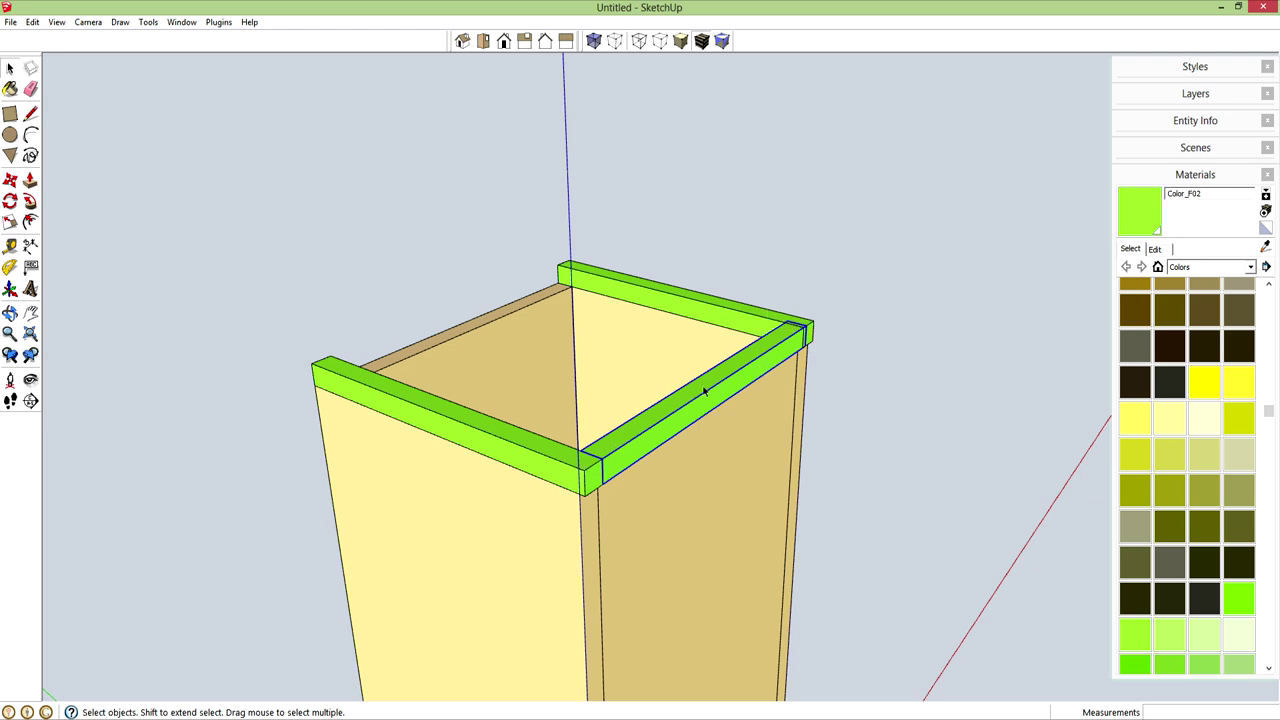
{"action": "left_click", "coordinate": [562, 457], "text": "shift"}
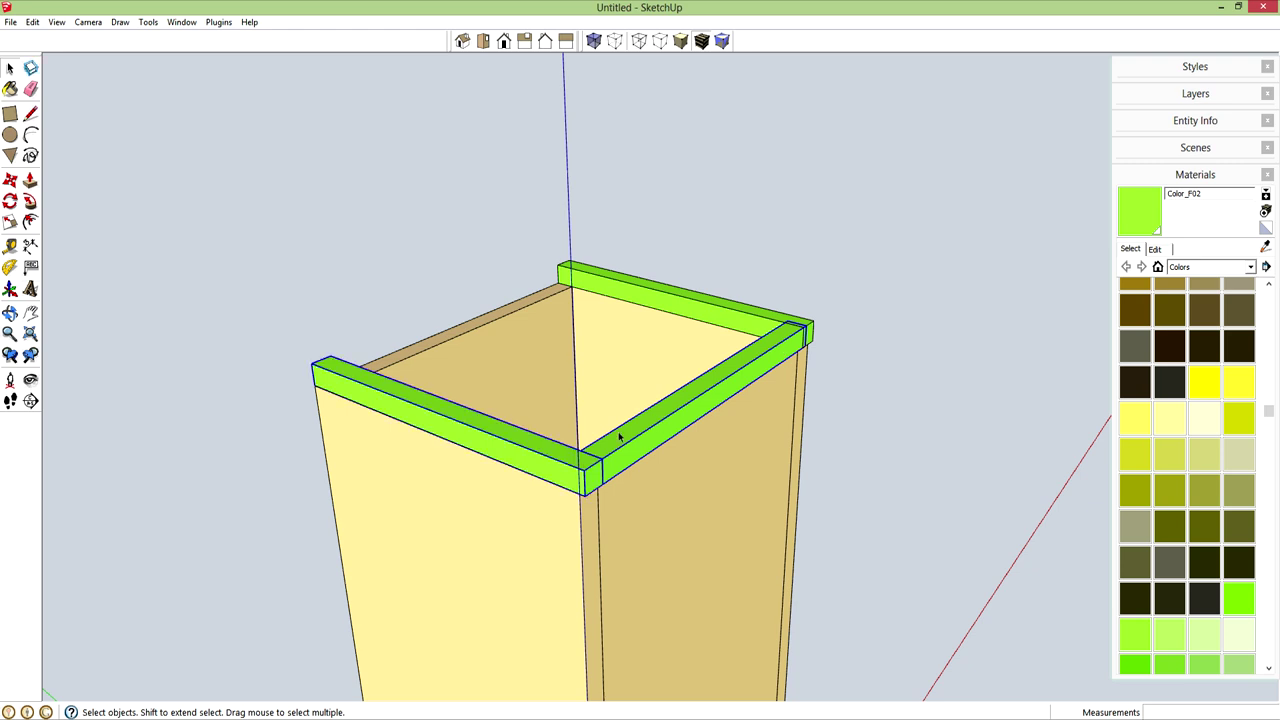
{"action": "key", "text": "m"}
{"action": "scroll", "coordinate": [776, 346], "scroll_direction": "up", "scroll_amount": 4}
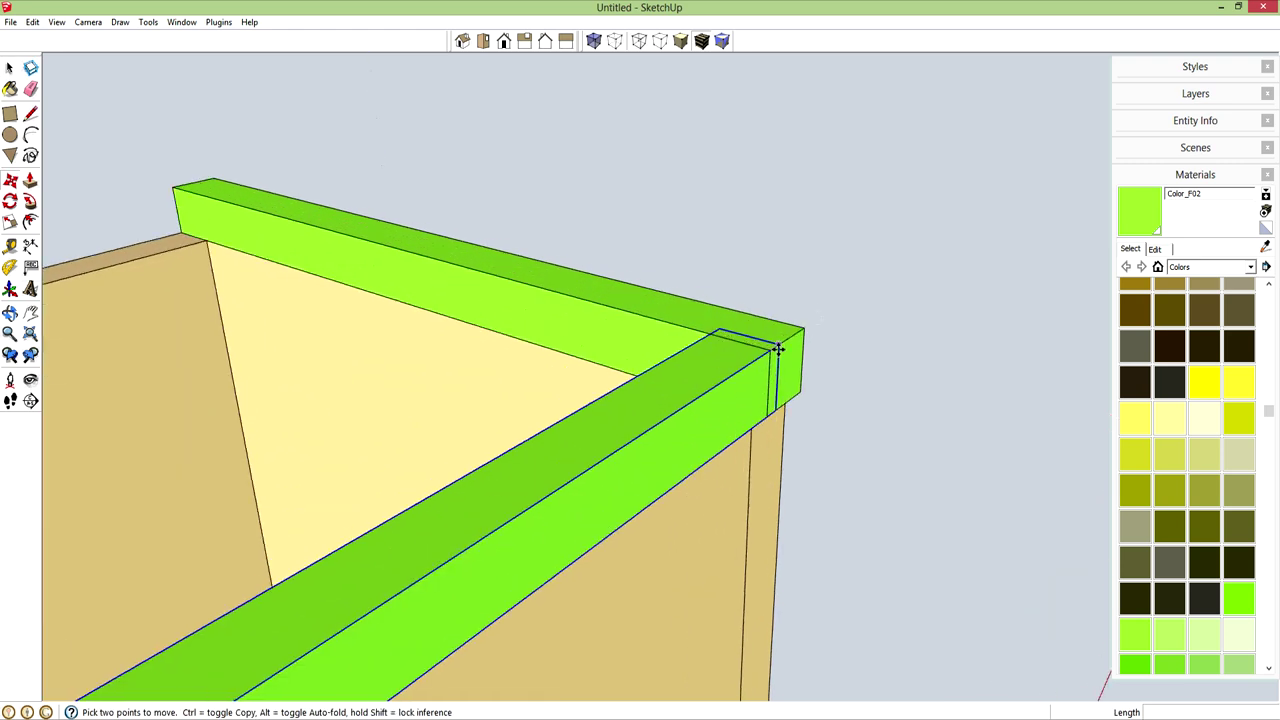
{"action": "left_click", "coordinate": [777, 345]}
{"action": "scroll", "coordinate": [772, 348], "scroll_direction": "down", "scroll_amount": 4}
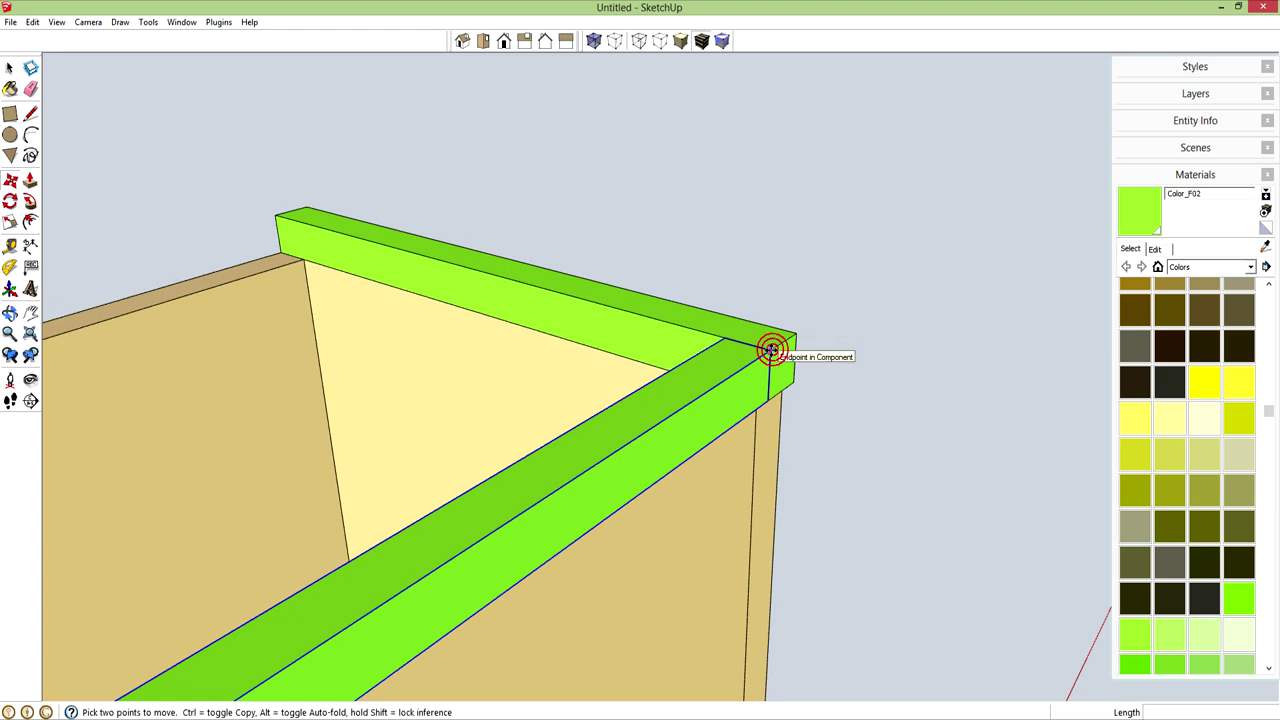
{"action": "key", "text": "space"}
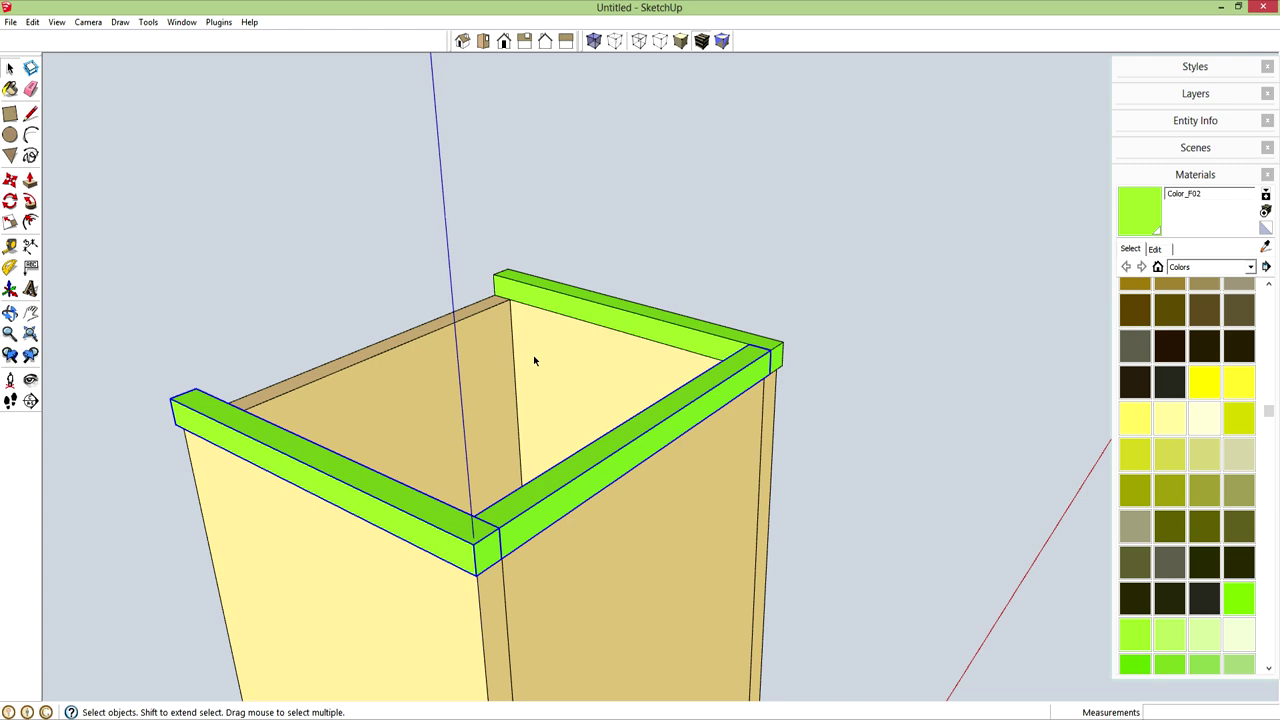
Copy the cross strip to the other end of the two side strips to complete the green rim
{"action": "left_click", "coordinate": [568, 472]}
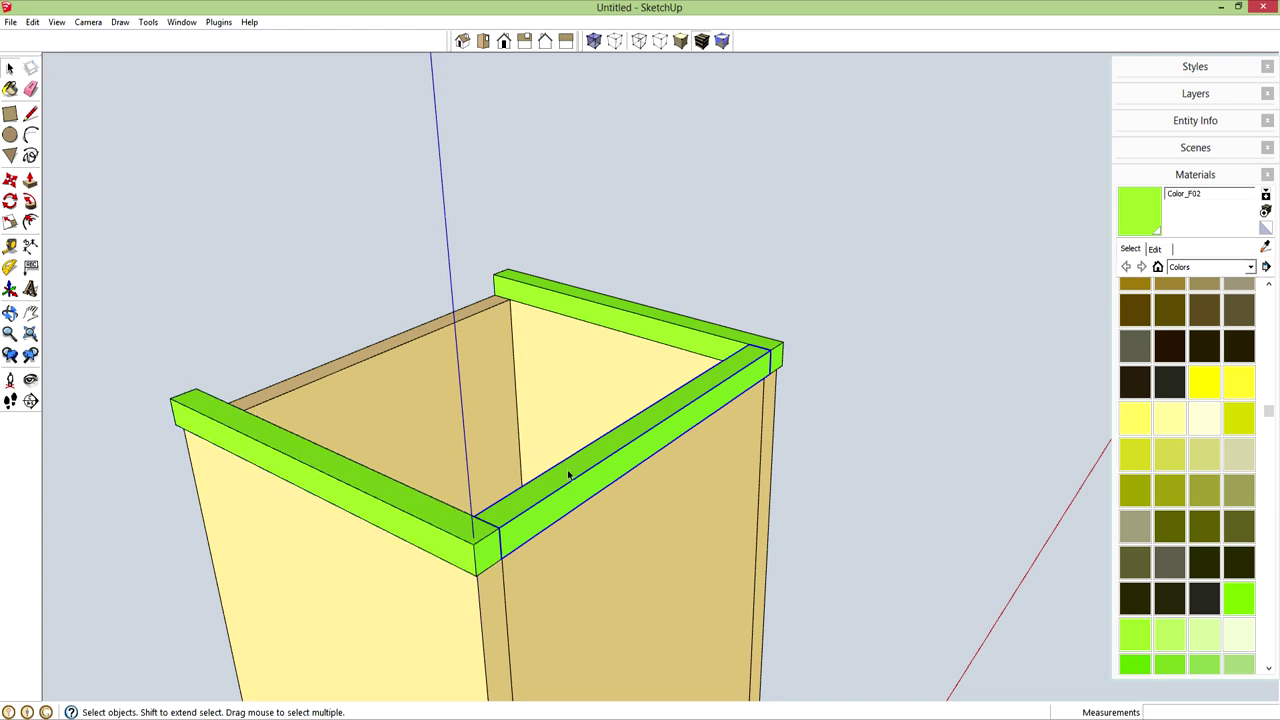
{"action": "key", "text": "m"}
{"action": "key", "text": "ctrl"}
{"action": "left_click", "coordinate": [474, 516]}
{"action": "left_click", "coordinate": [201, 388]}
{"action": "key", "text": "space"}
Draw a rectangle over the outer face of one side strip and pull it outward into a trim board
{"action": "middle_click_drag", "start_coordinate": [313, 468], "coordinate": [723, 371]}
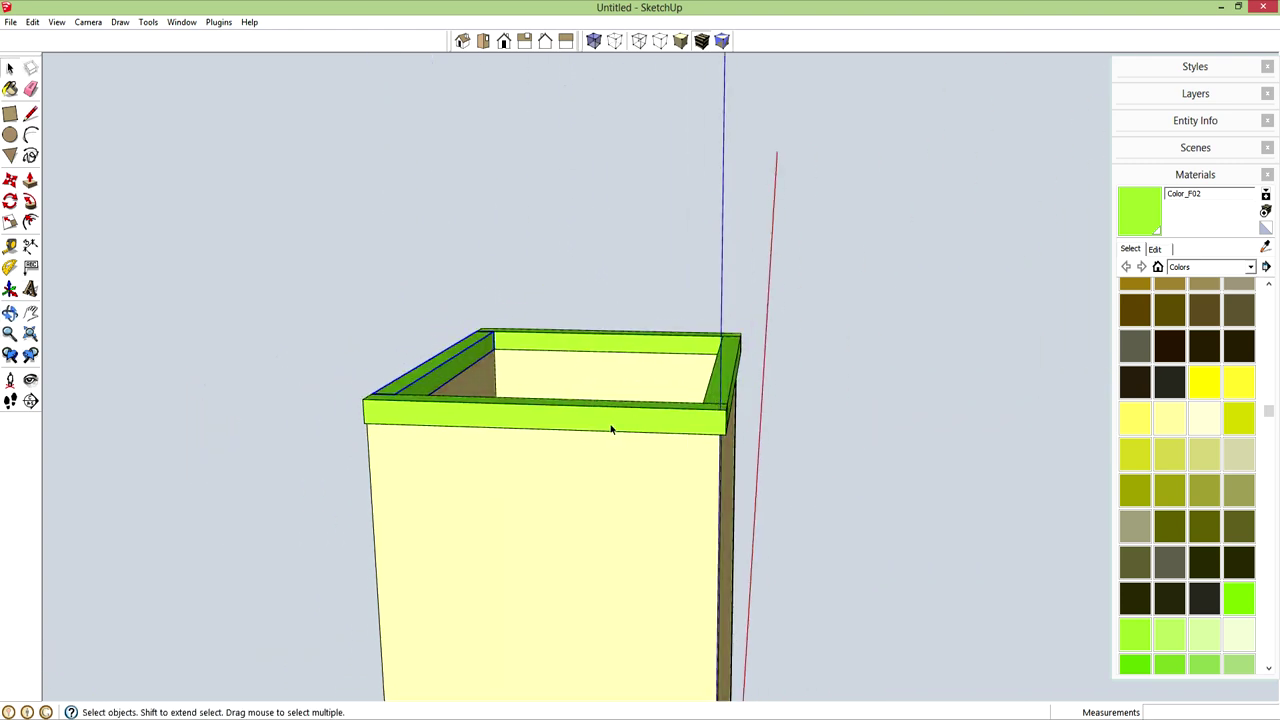
{"action": "key", "text": "r"}
{"action": "left_click", "coordinate": [365, 397]}
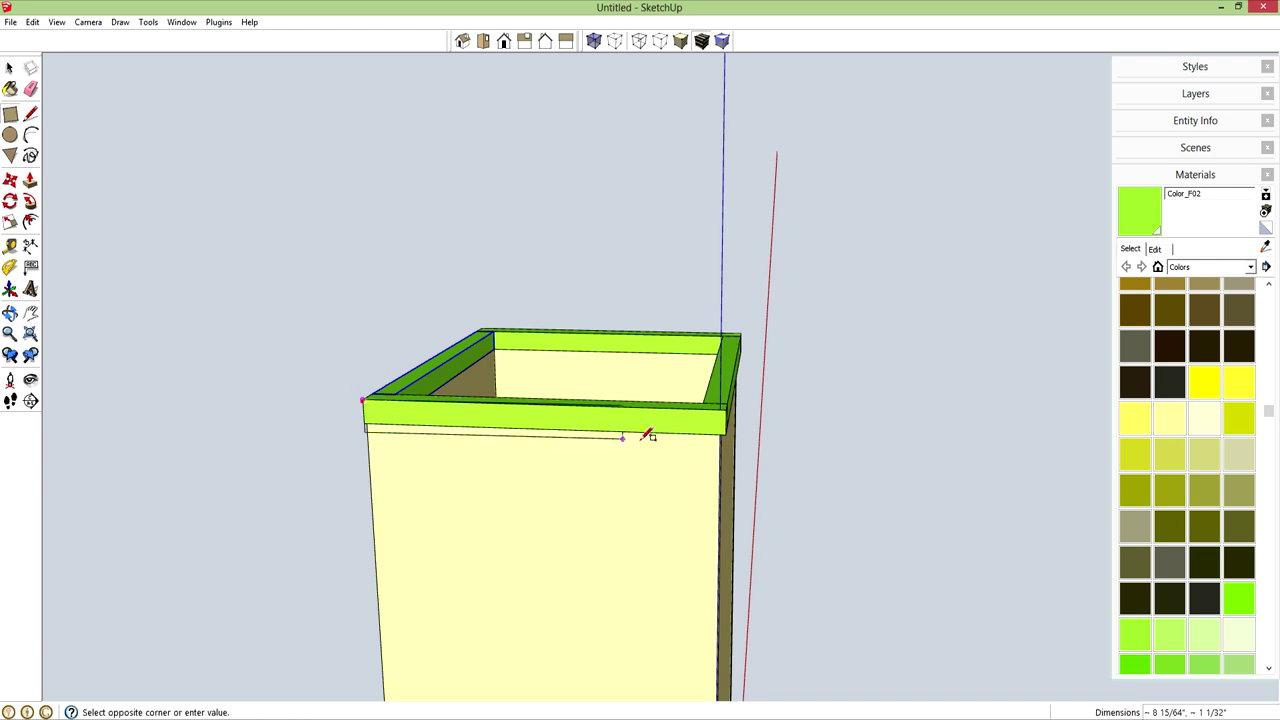
{"action": "left_click", "coordinate": [722, 434]}
{"action": "key", "text": "p"}
{"action": "left_click", "coordinate": [707, 435]}
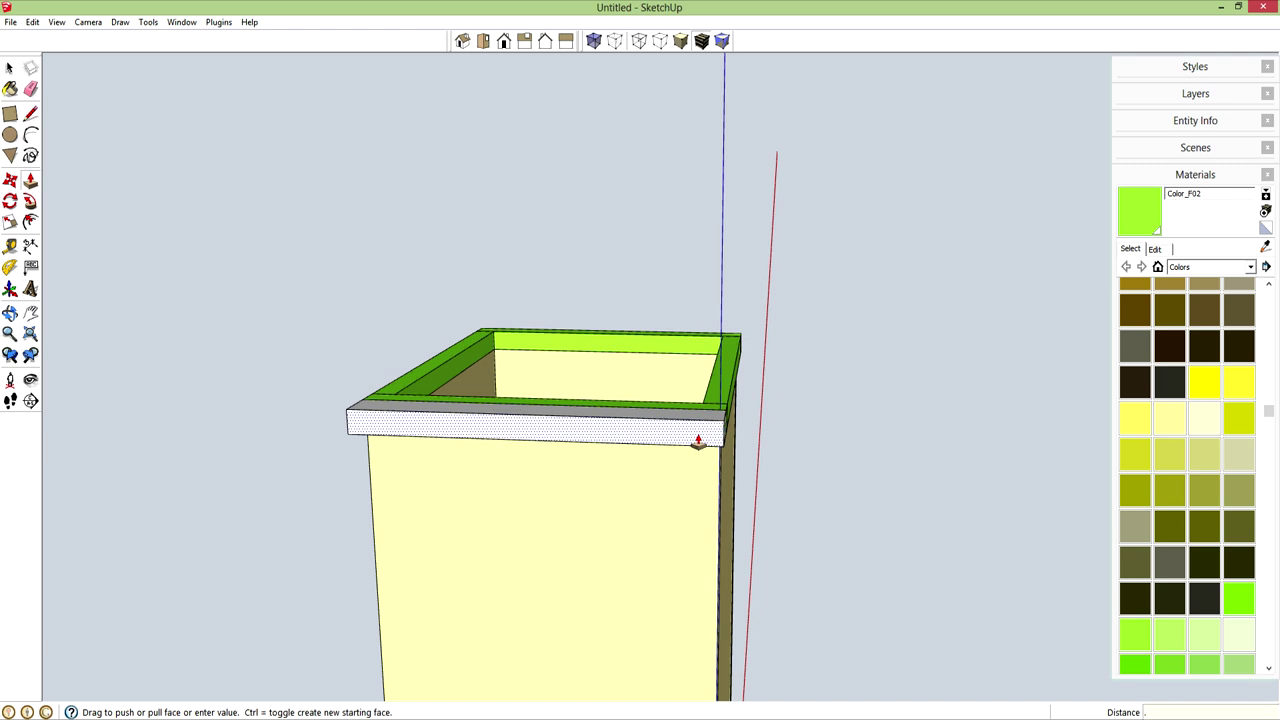
{"action": "key", "text": "Return"}
Pull the underside of the new trim board down by 2 inches
{"action": "middle_click_drag", "start_coordinate": [686, 451], "coordinate": [689, 355]}
{"action": "left_click", "coordinate": [689, 355]}
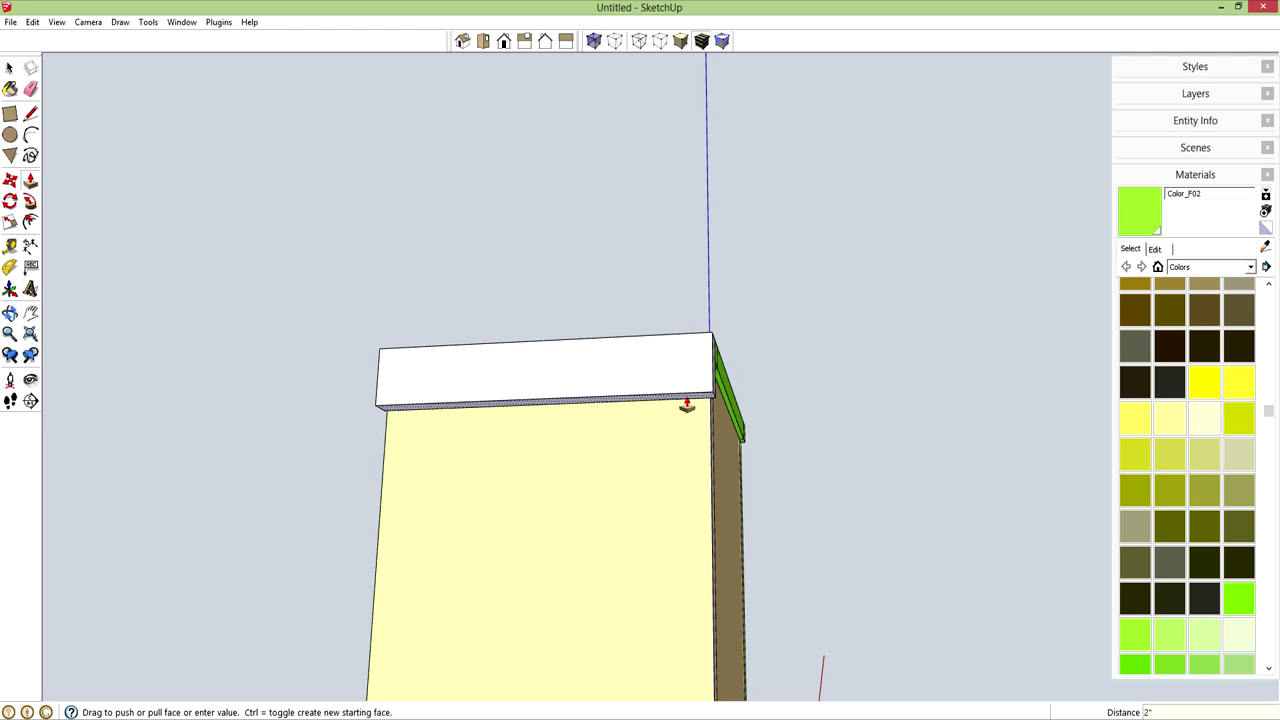
{"action": "type", "text": "2"}
{"action": "key", "text": "Return"}
{"action": "middle_click_drag", "start_coordinate": [687, 404], "coordinate": [523, 457]}
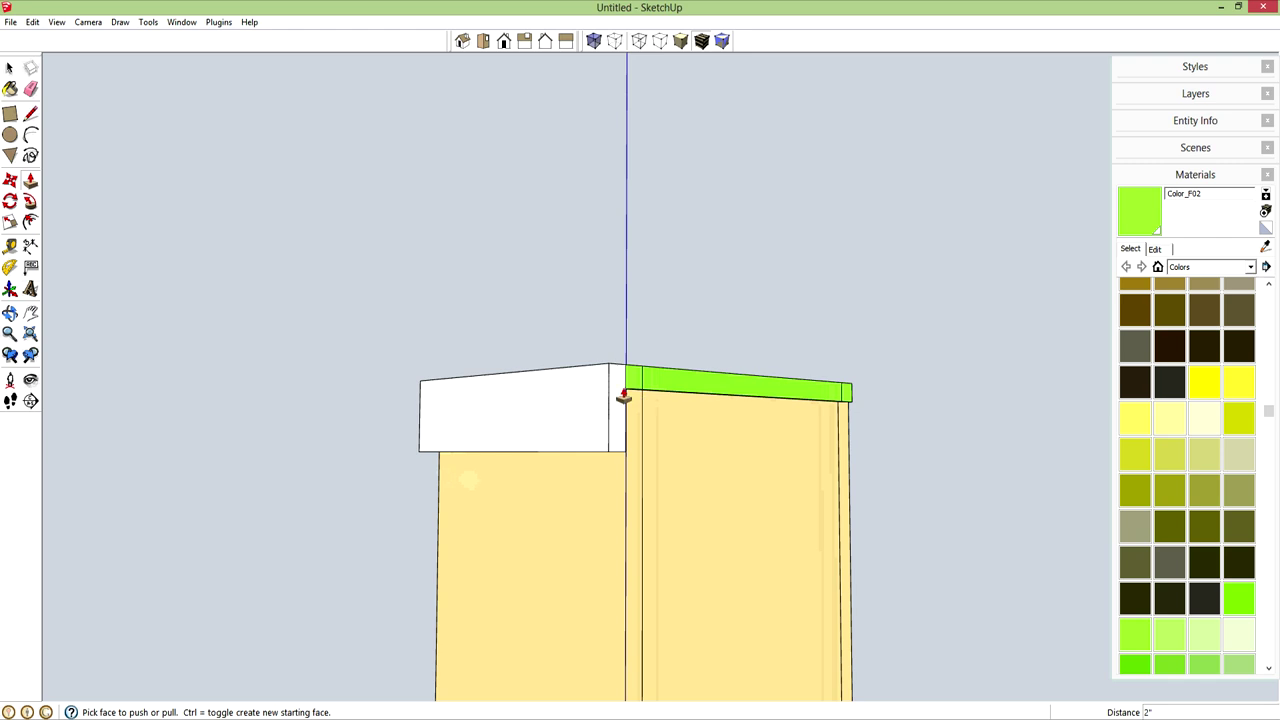
Place a horizontal guide 5 inches above the lower edge of the trim board's outer face
{"action": "left_click_drag", "start_coordinate": [623, 460], "coordinate": [626, 389]}
{"action": "middle_click_drag", "start_coordinate": [626, 389], "coordinate": [657, 457]}
{"action": "key", "text": "t"}
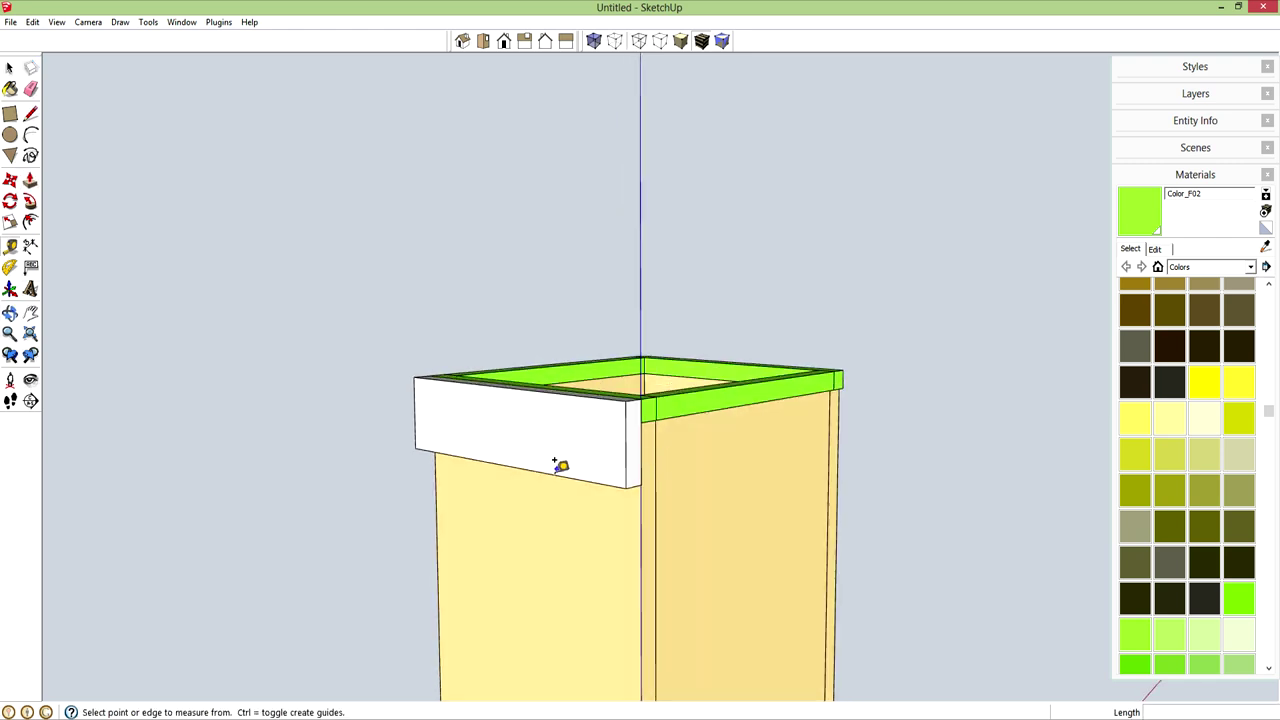
{"action": "left_click", "coordinate": [550, 473]}
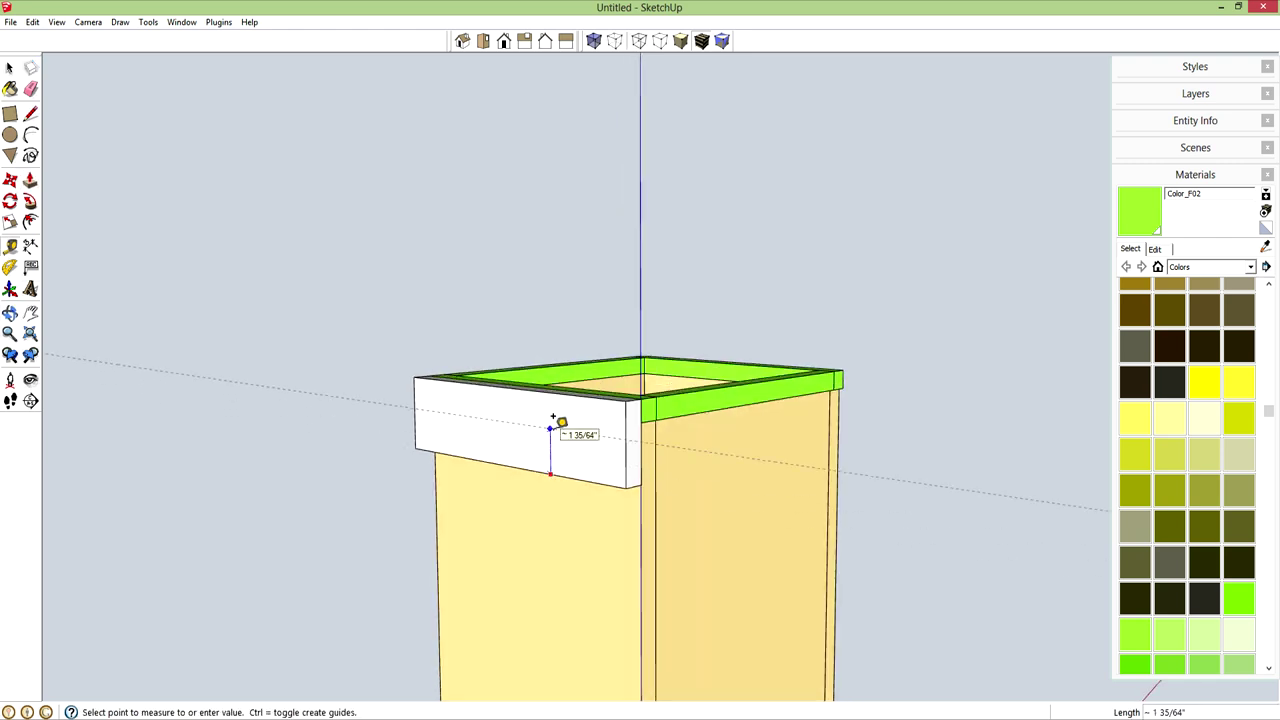
{"action": "type", "text": "5"}
{"action": "key", "text": "Return"}
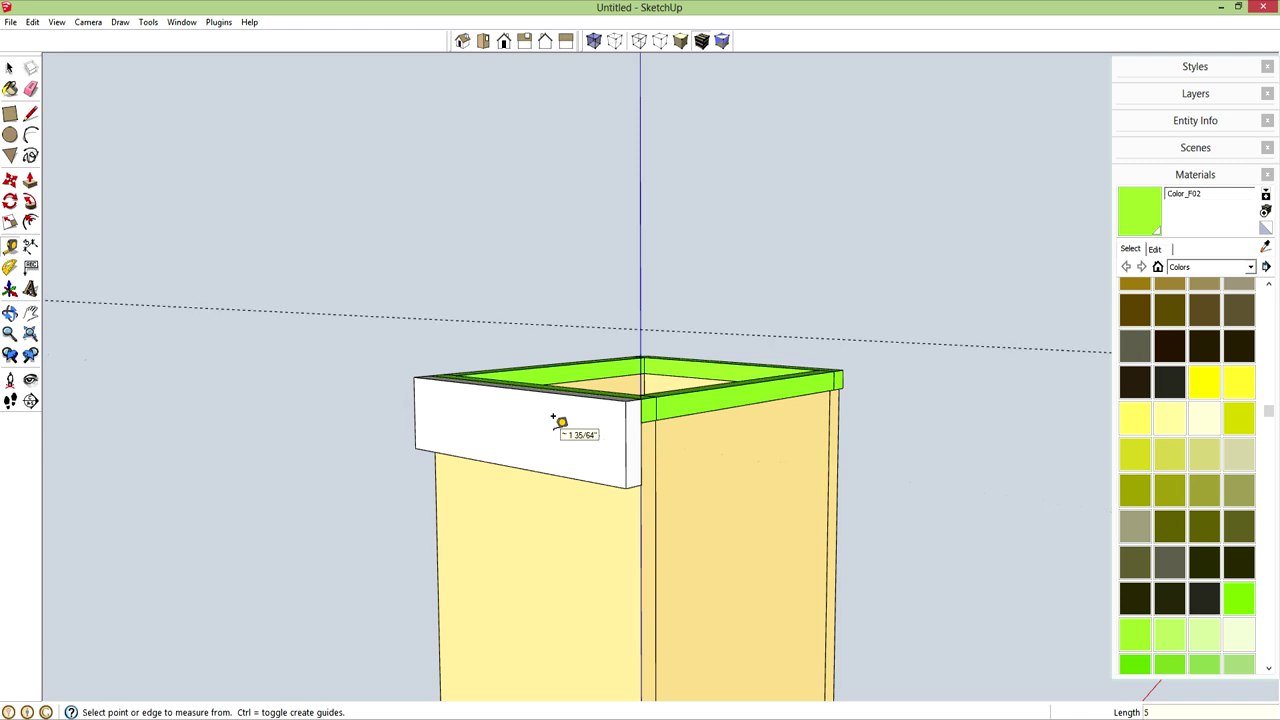
Pull the top face of the trim board up to the 5-inch guide
{"action": "middle_click_drag", "start_coordinate": [560, 423], "coordinate": [571, 497]}
{"action": "key", "text": "p"}
{"action": "left_click", "coordinate": [550, 421]}
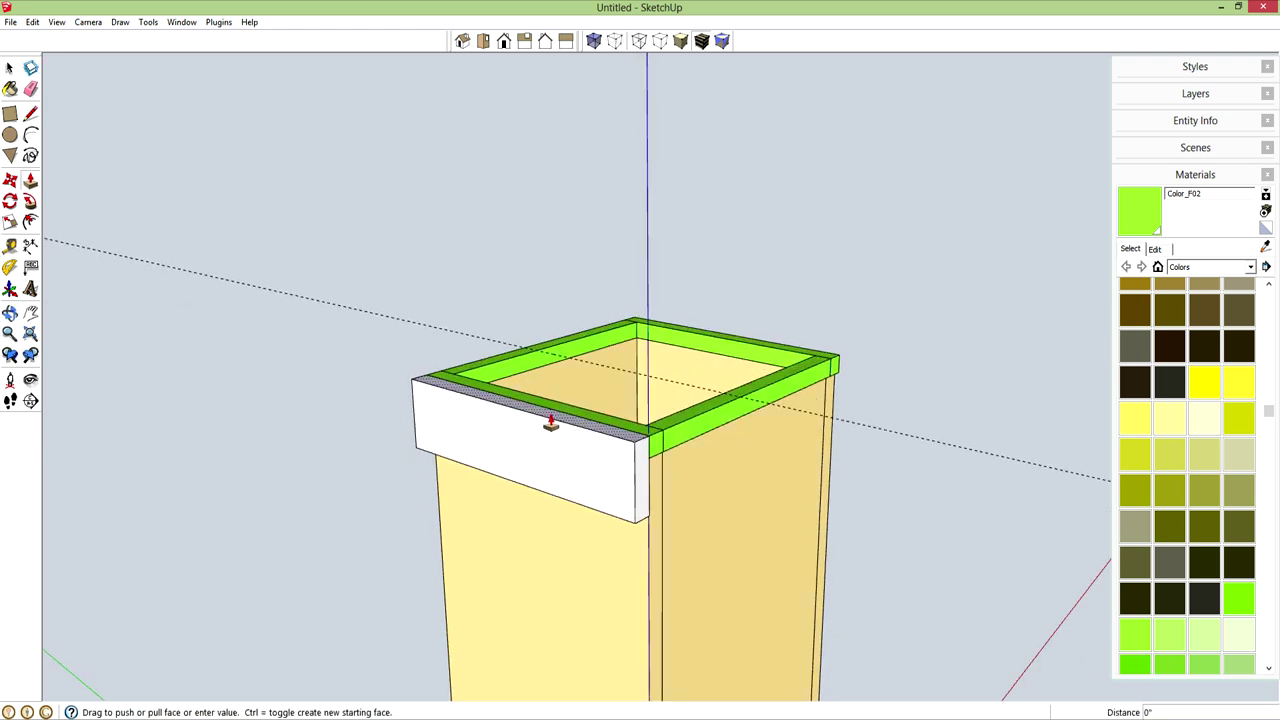
{"action": "left_click", "coordinate": [367, 318]}
Add guides on the trim board's outer face, 3 inches above its lower edge and 2 inches in from the vertical edge farthest from the blue axis
{"action": "middle_click_drag", "start_coordinate": [471, 423], "coordinate": [635, 304]}
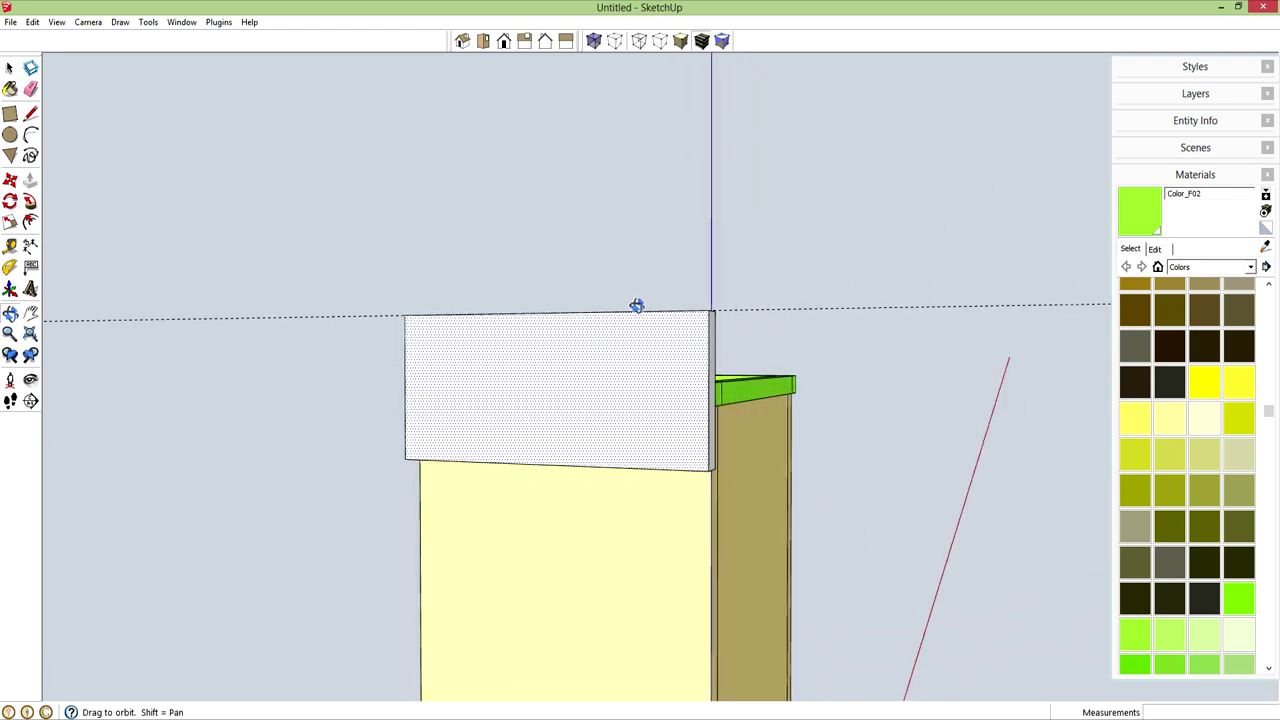
{"action": "key", "text": "t"}
{"action": "left_click", "coordinate": [617, 467]}
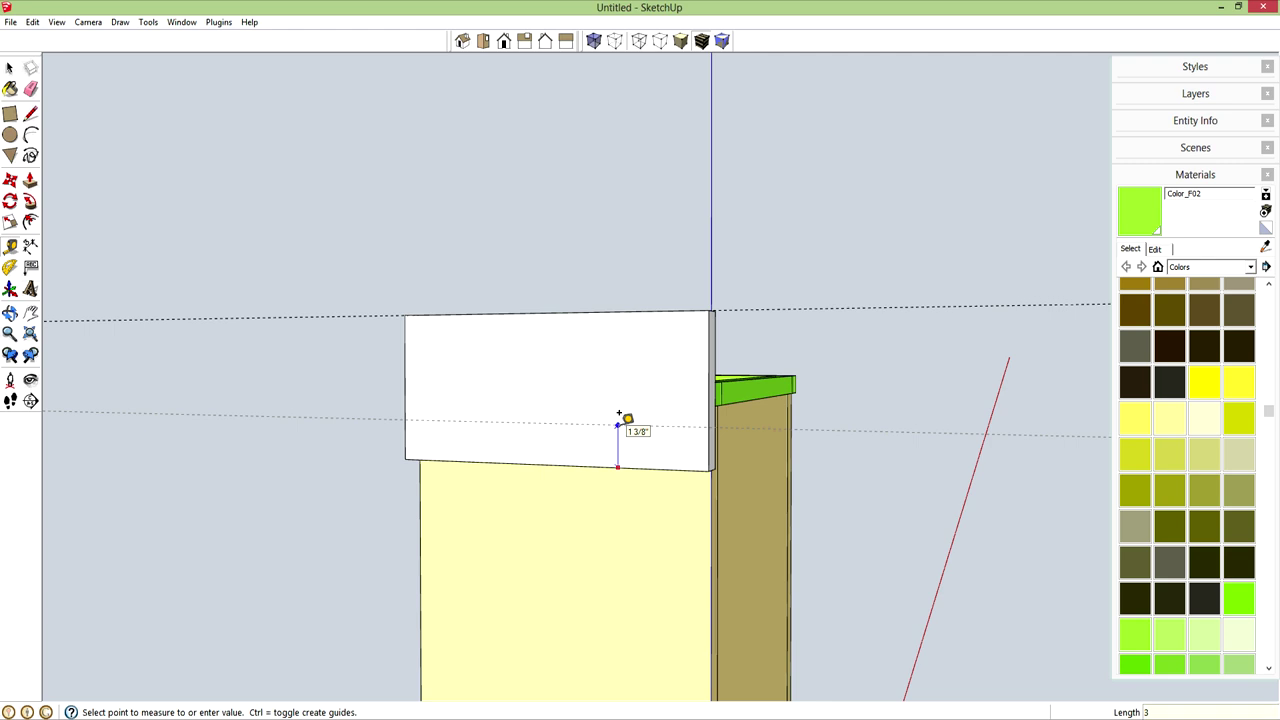
{"action": "key", "text": "Return"}
{"action": "left_click", "coordinate": [405, 337]}
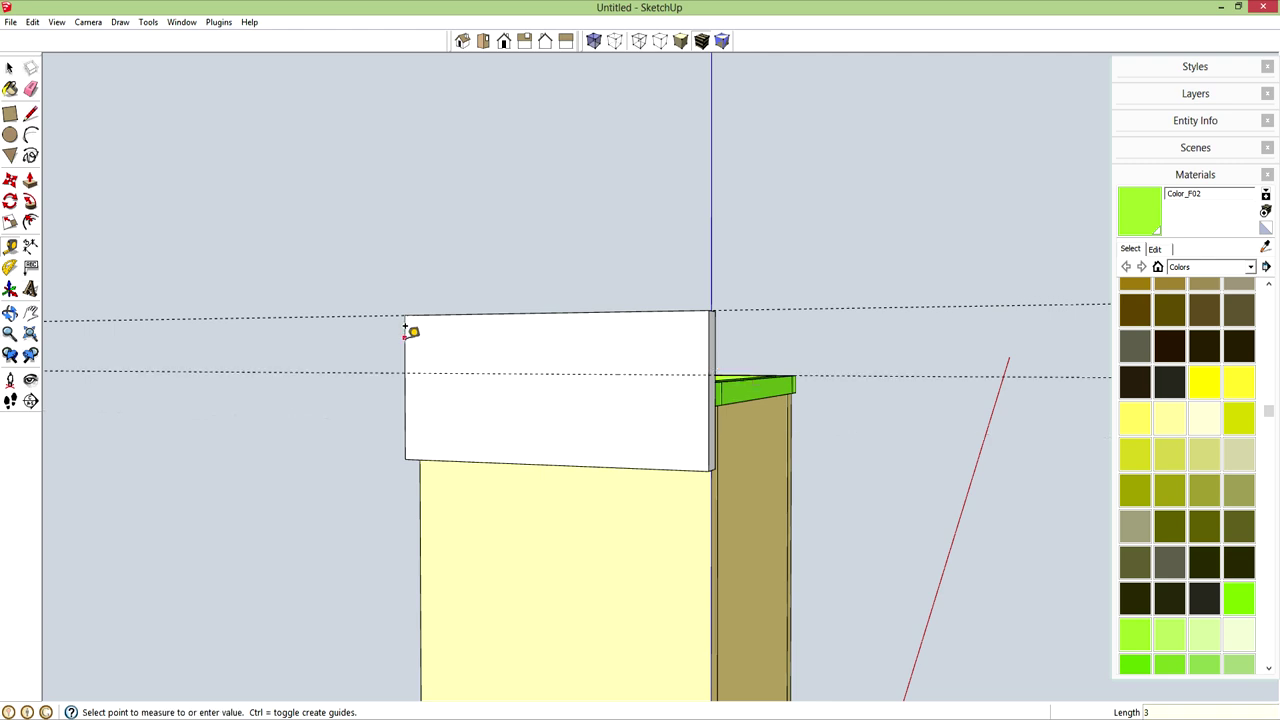
{"action": "left_click", "coordinate": [456, 327]}
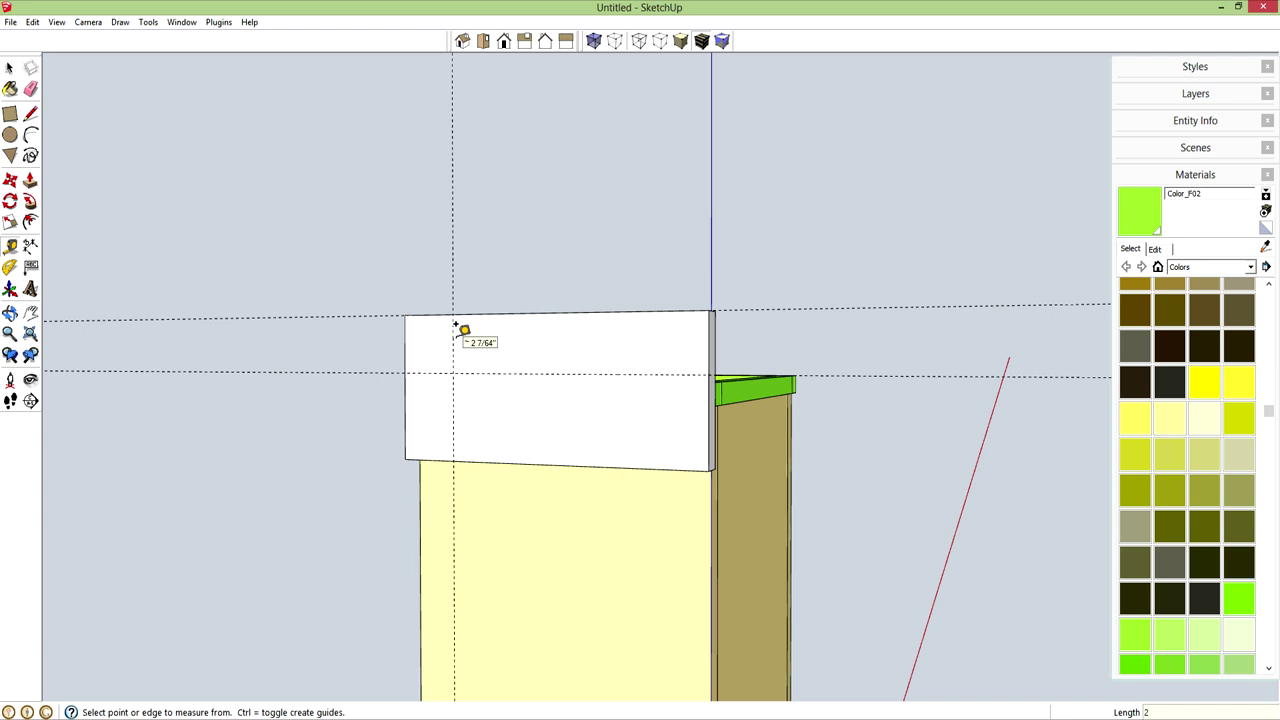
Draw a sloped line between the guide intersections on the trim board and push the triangle above it through the 3/4-inch thickness
{"action": "key", "text": "l"}
{"action": "left_click", "coordinate": [453, 316]}
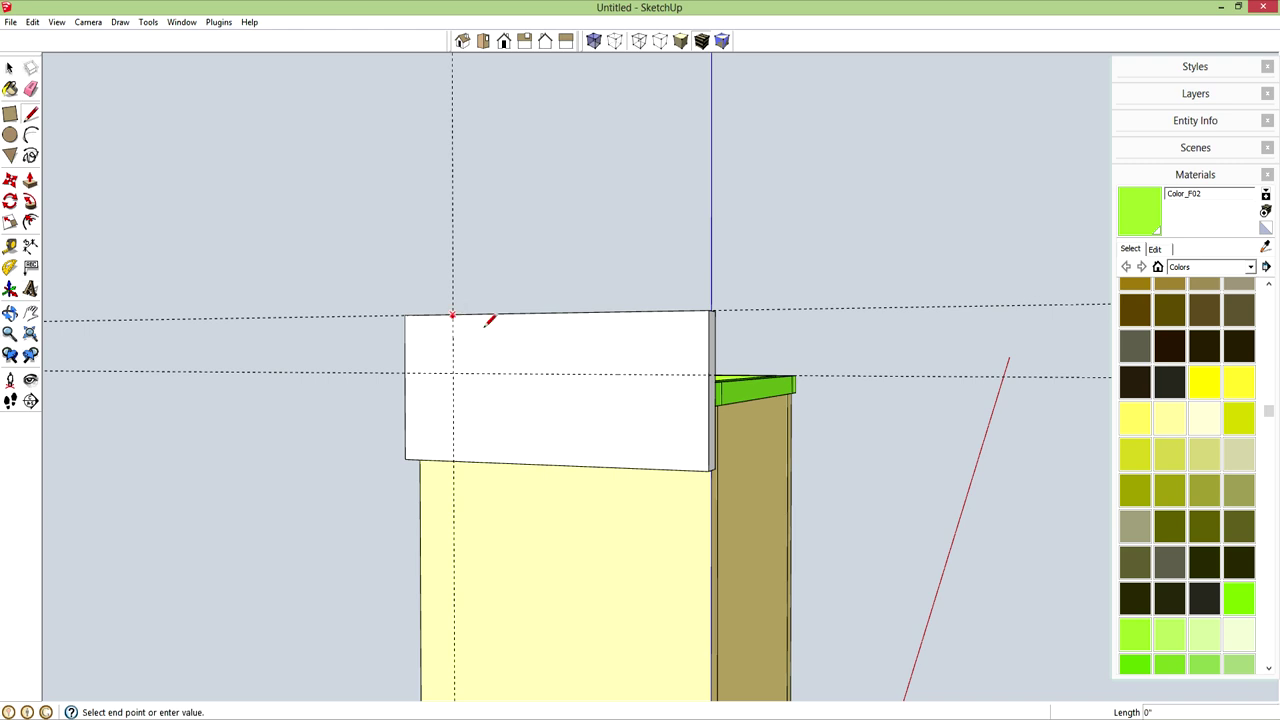
{"action": "left_click", "coordinate": [708, 374]}
{"action": "key", "text": "p"}
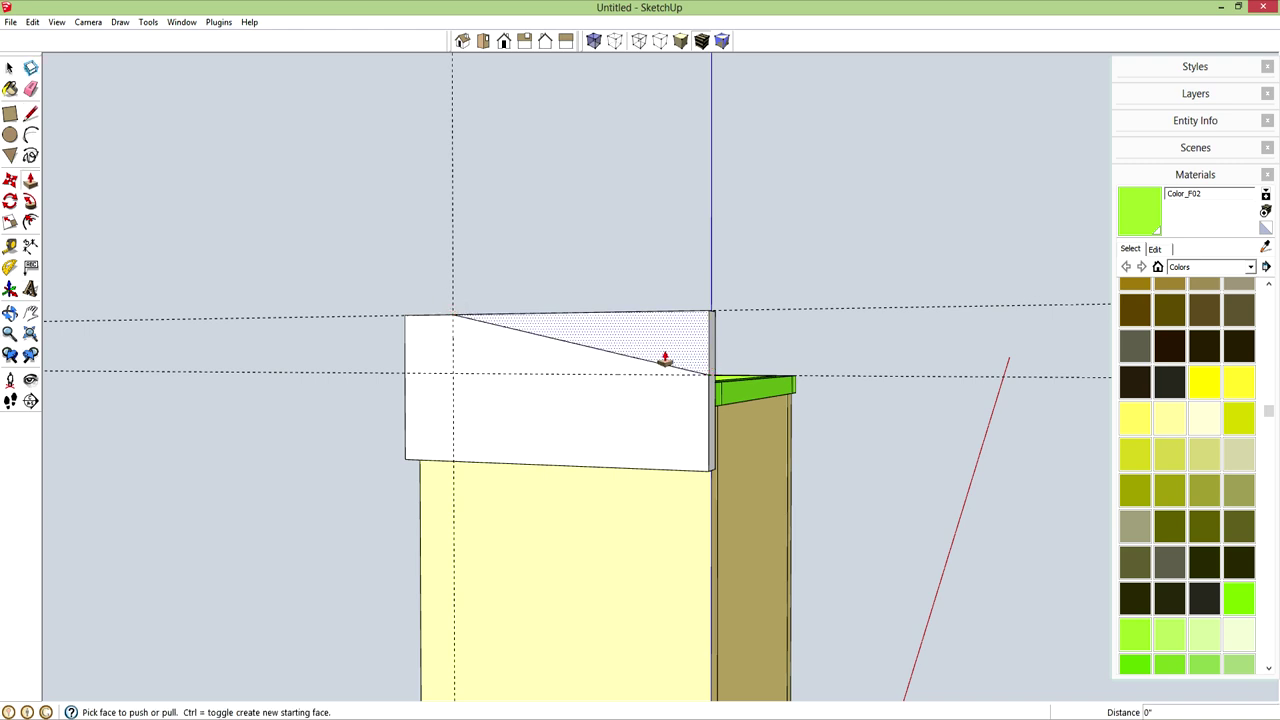
{"action": "left_click", "coordinate": [659, 352]}
{"action": "left_click", "coordinate": [675, 345]}
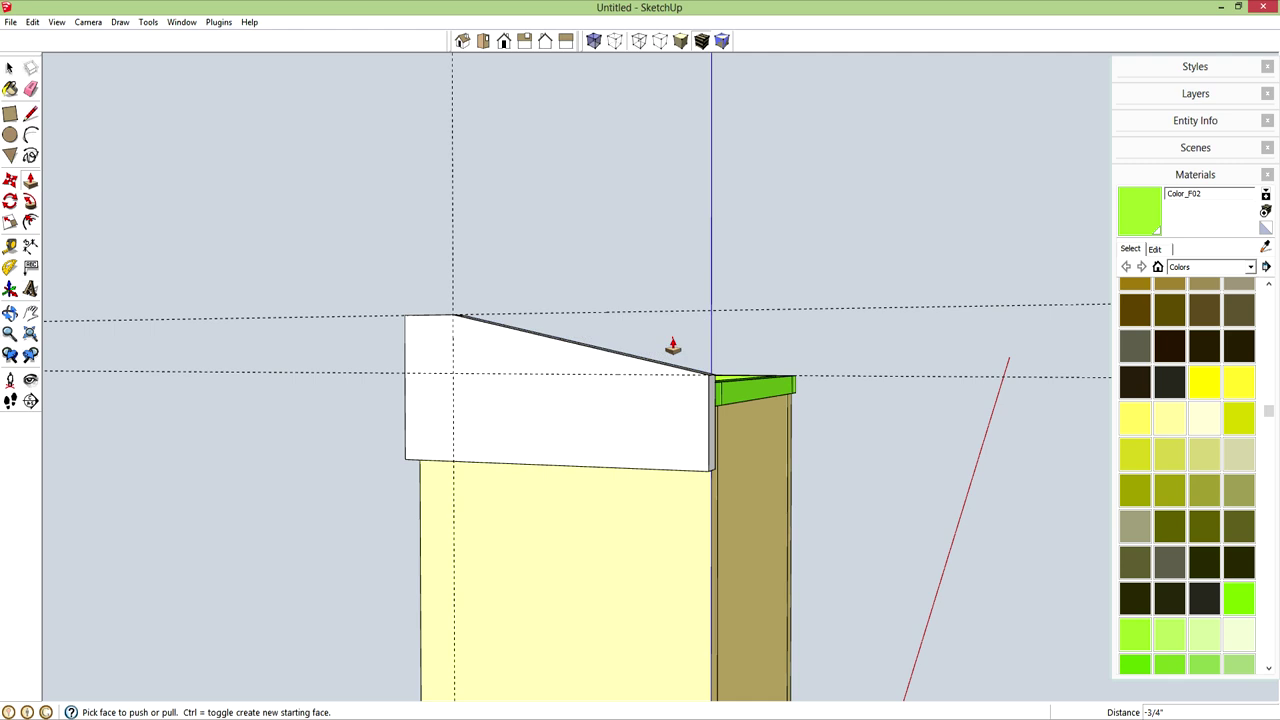
Delete the guides and turn the whole tapered trim board into a component
{"action": "key", "text": "space"}
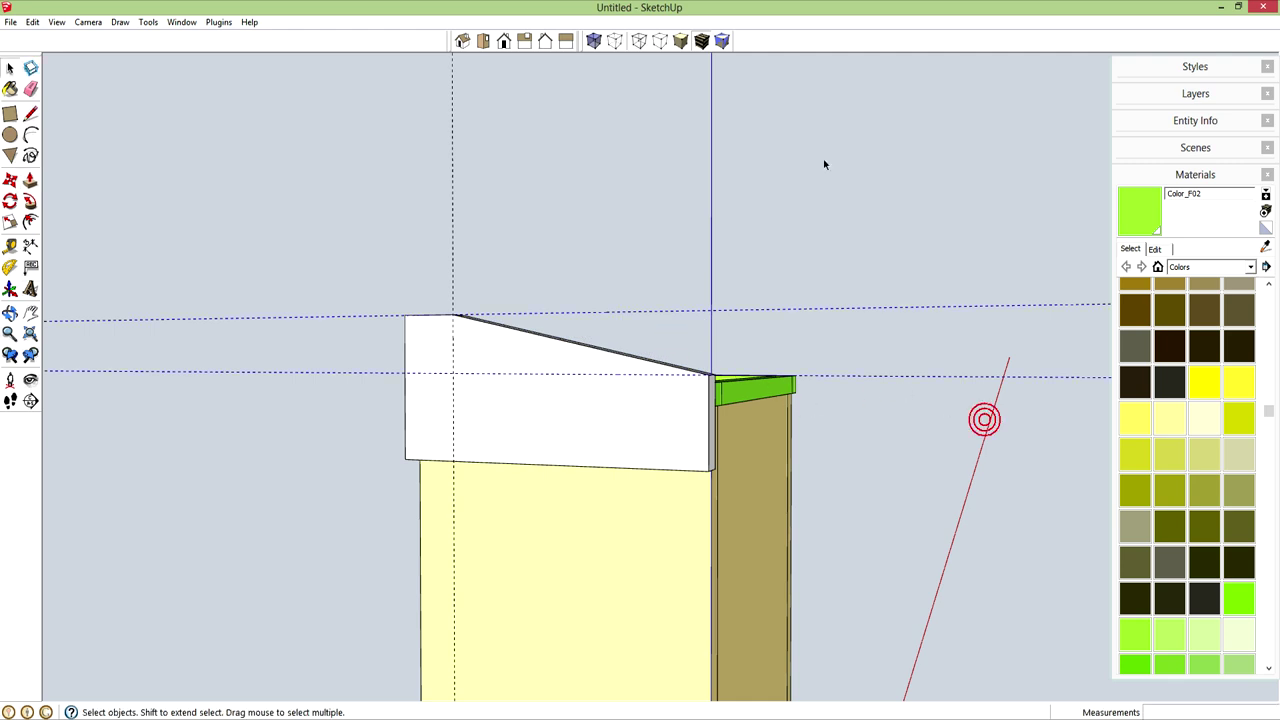
{"action": "triple_click", "coordinate": [471, 400]}
{"action": "key", "text": "g"}
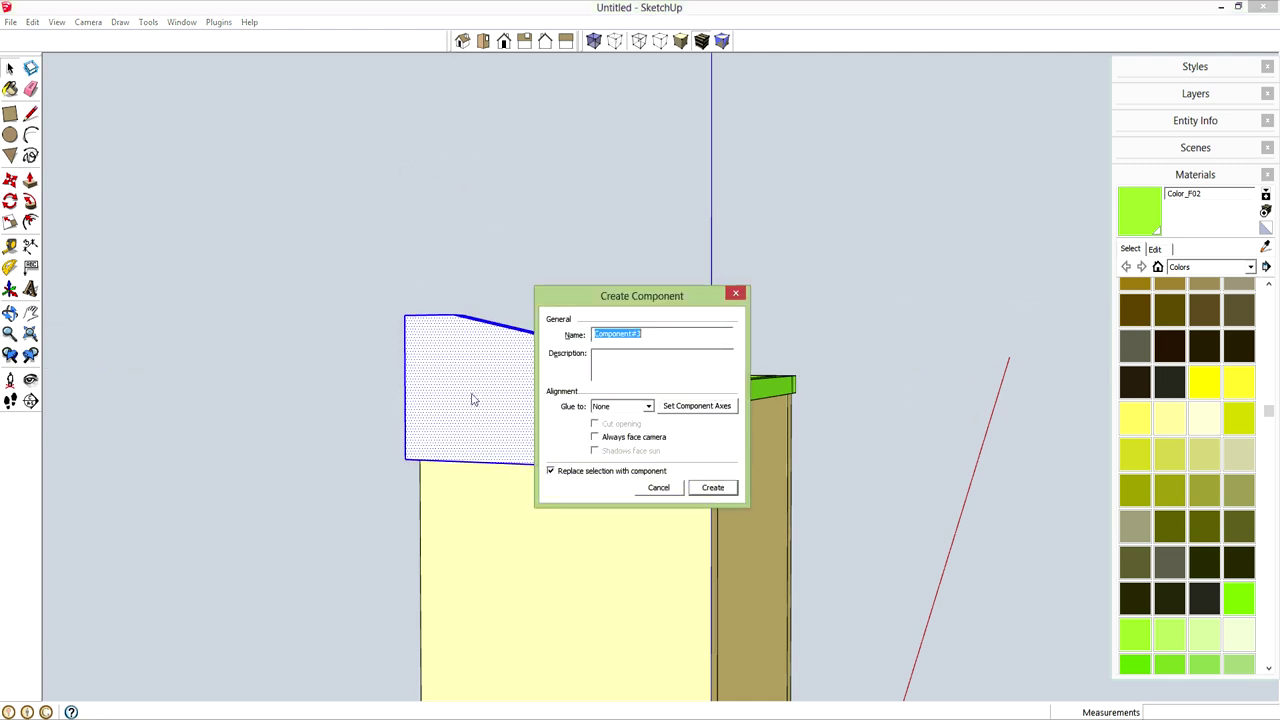
{"action": "key", "text": "Return"}
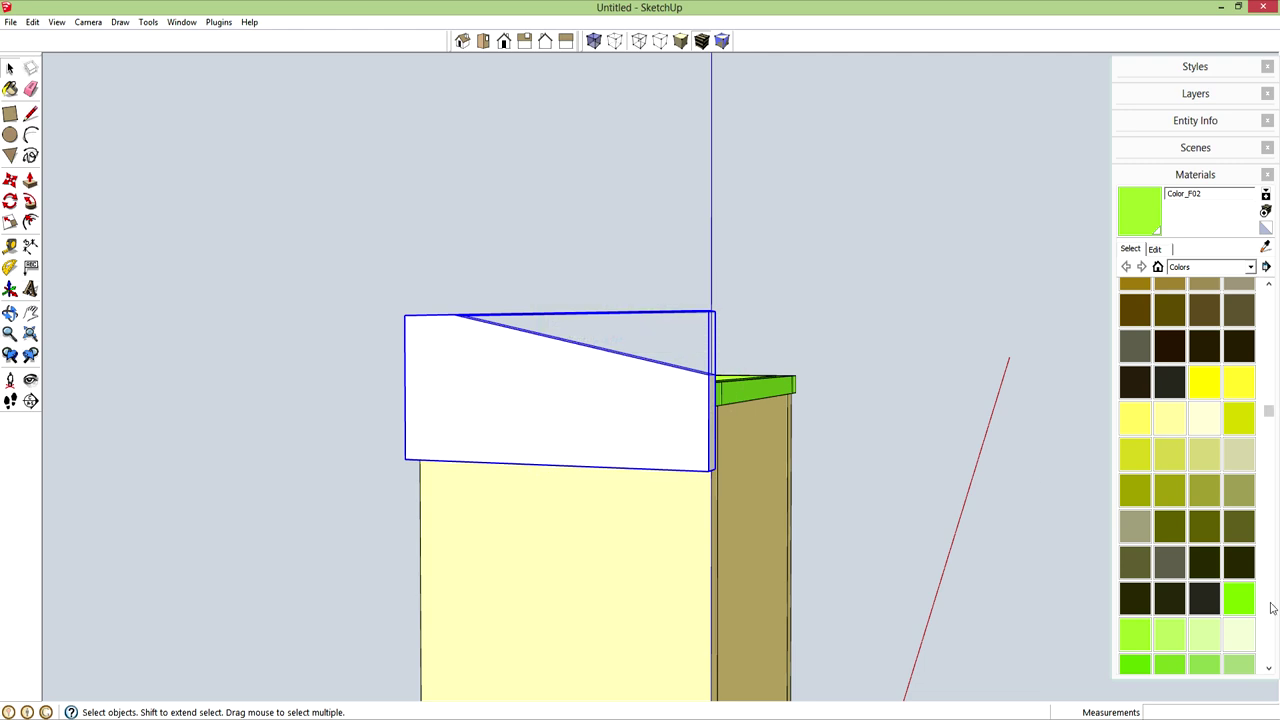
Paint the tapered trim board with the green Color_G13
{"action": "double_click", "coordinate": [643, 115]}
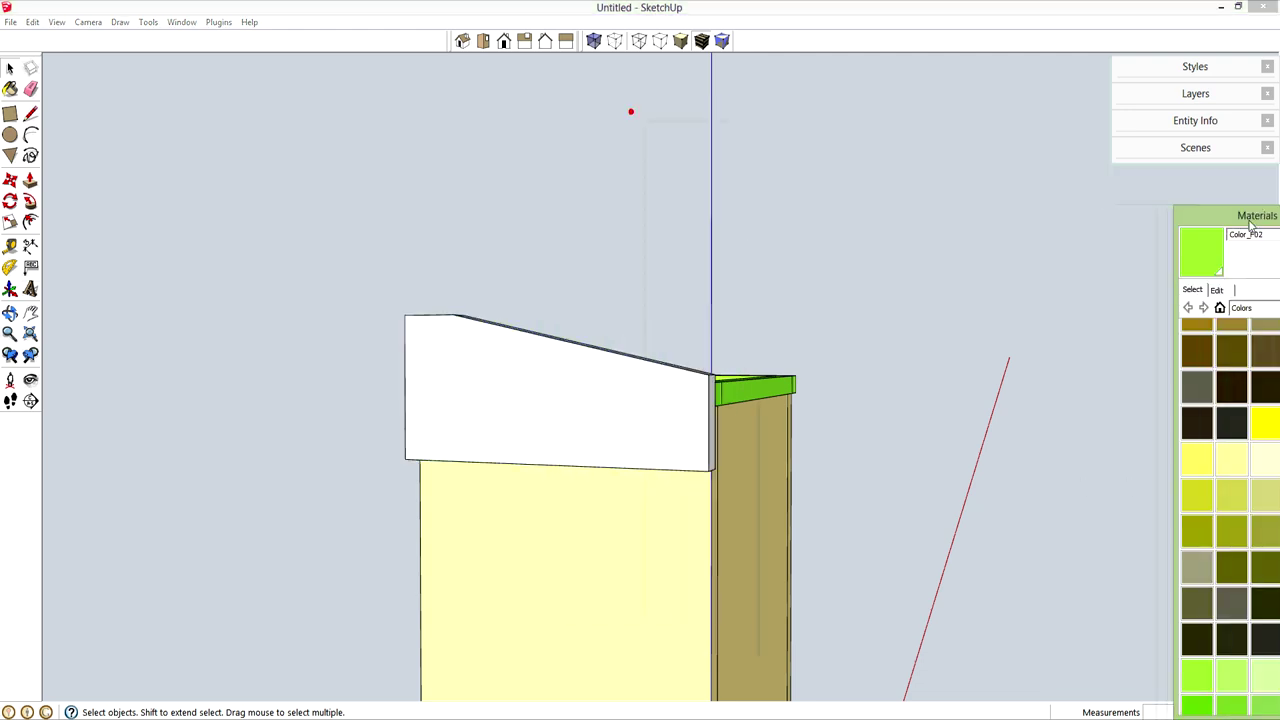
{"action": "left_click_drag", "start_coordinate": [1271, 418], "coordinate": [1271, 468]}
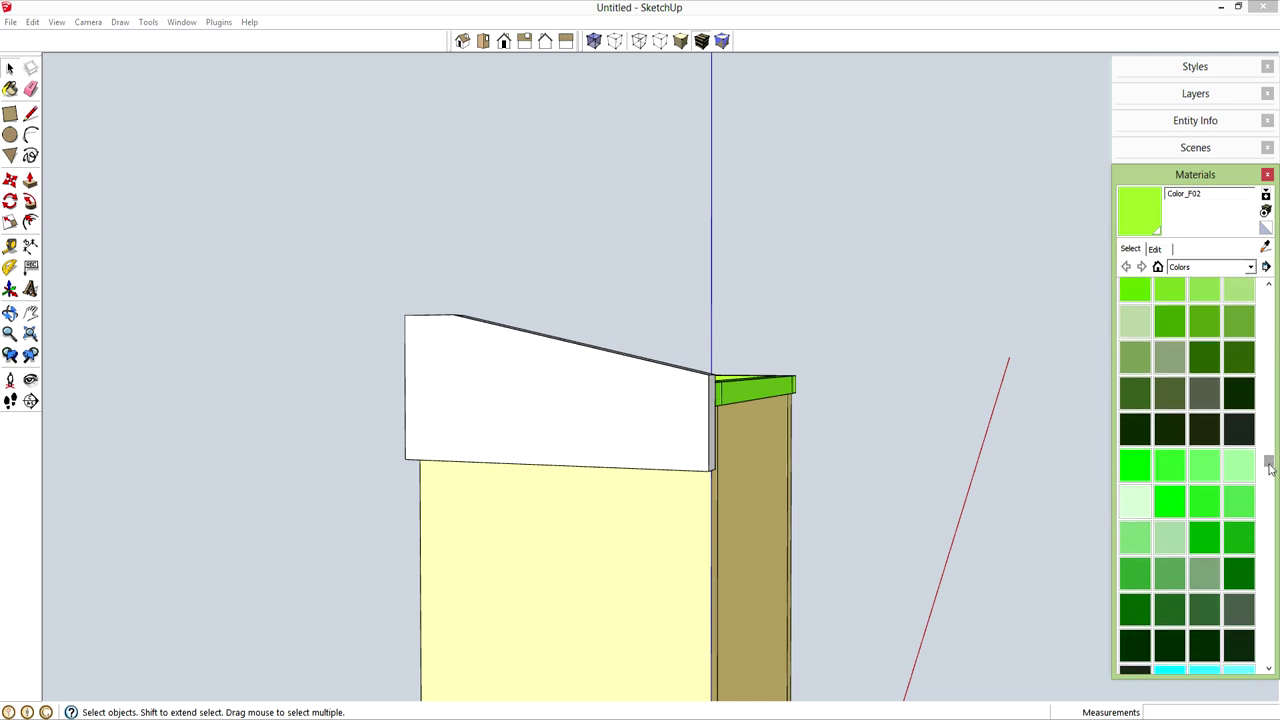
{"action": "left_click", "coordinate": [1140, 572]}
{"action": "left_click", "coordinate": [628, 403]}
{"action": "middle_click_drag", "start_coordinate": [628, 403], "coordinate": [833, 470]}
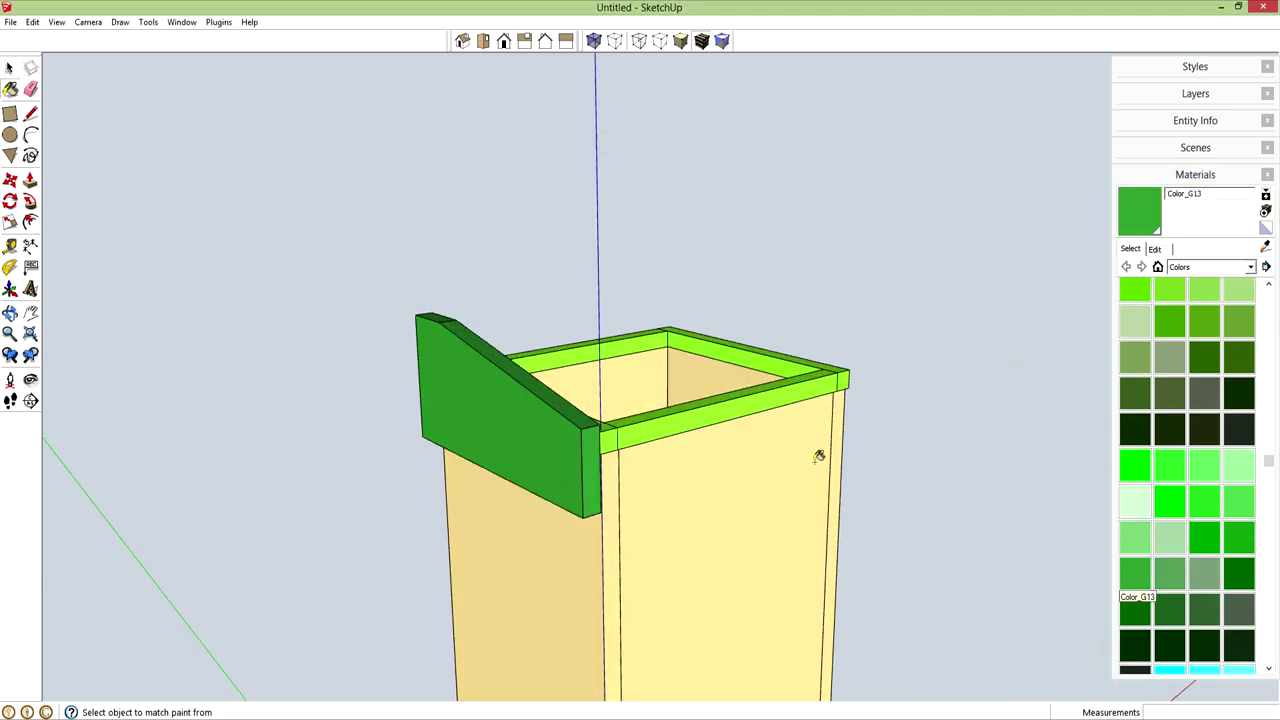
Copy the tapered green board straight across to the opposite outer side of the rim
{"action": "key", "text": "space"}
{"action": "key", "text": "m"}
{"action": "middle_click_drag", "start_coordinate": [585, 461], "coordinate": [531, 503]}
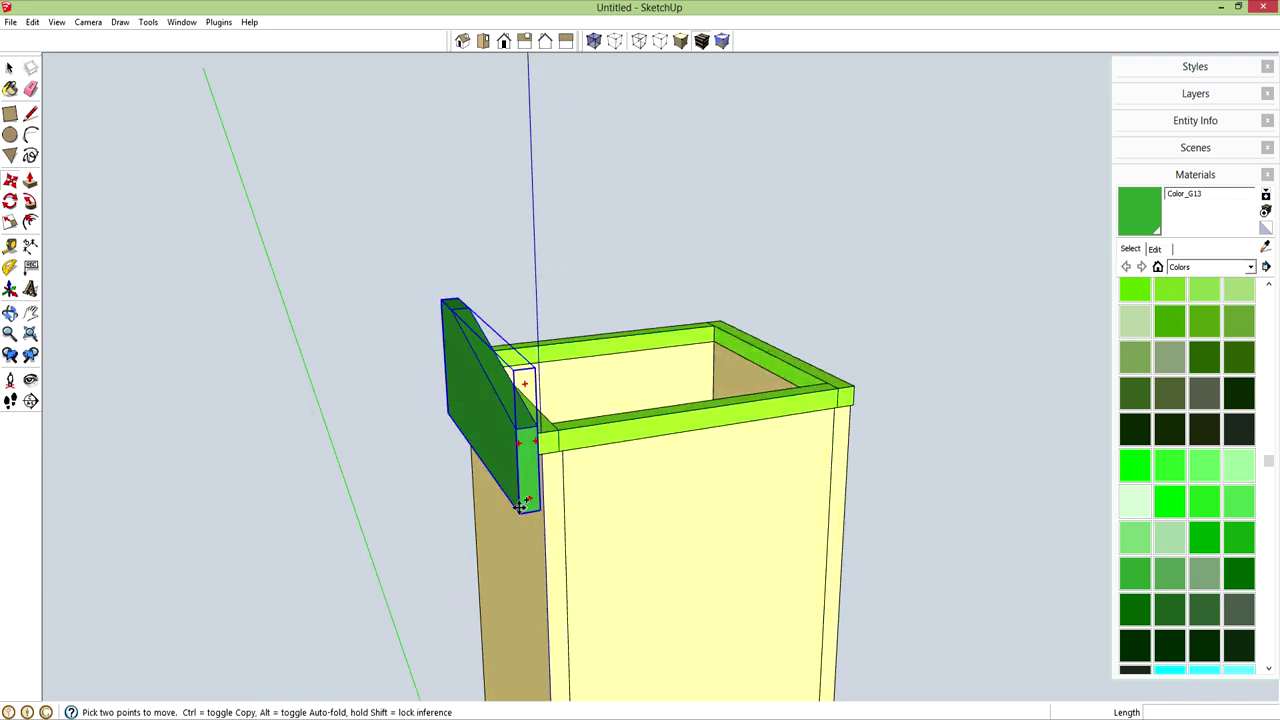
{"action": "key", "text": "ctrl"}
{"action": "left_click", "coordinate": [518, 511]}
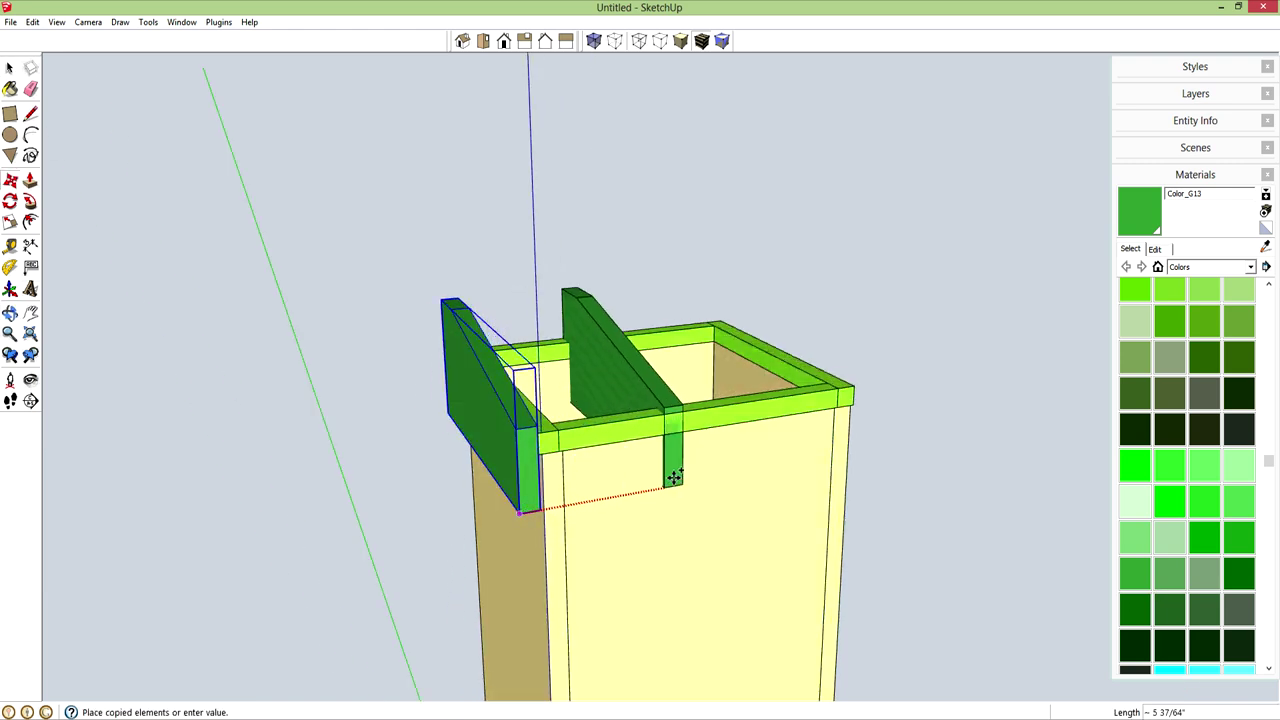
{"action": "left_click", "coordinate": [855, 400]}
{"action": "mouse_move", "coordinate": [626, 451]}
{"action": "middle_mouse_down"}
{"action": "mouse_move", "coordinate": [591, 435]}
{"action": "mouse_move", "coordinate": [640, 445]}
{"action": "middle_mouse_up"}
{"action": "key", "text": "space"}
{"action": "left_click", "coordinate": [921, 458]}
Draw a rectangle spanning the low ends of both tapered boards and pull it out 0.75 inches into a front board
{"action": "key", "text": "r"}
{"action": "left_click", "coordinate": [557, 435]}
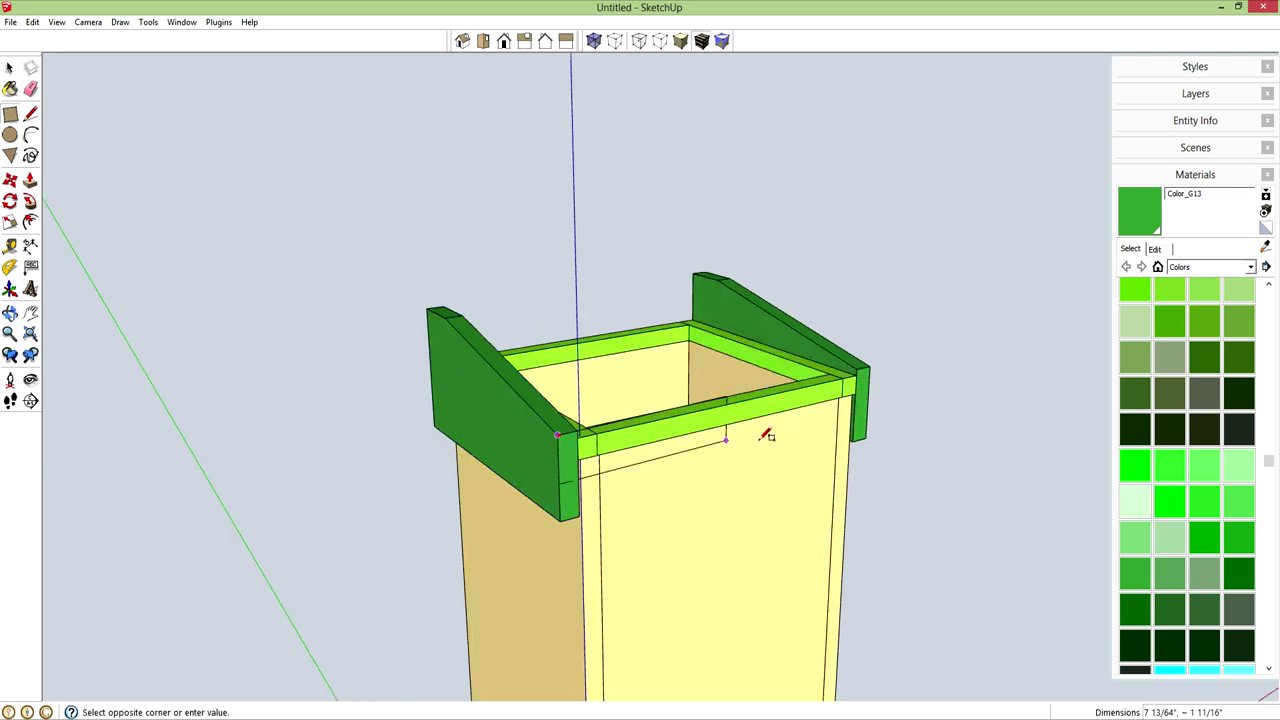
{"action": "left_click", "coordinate": [868, 440]}
{"action": "key", "text": "p"}
{"action": "left_click", "coordinate": [791, 437]}
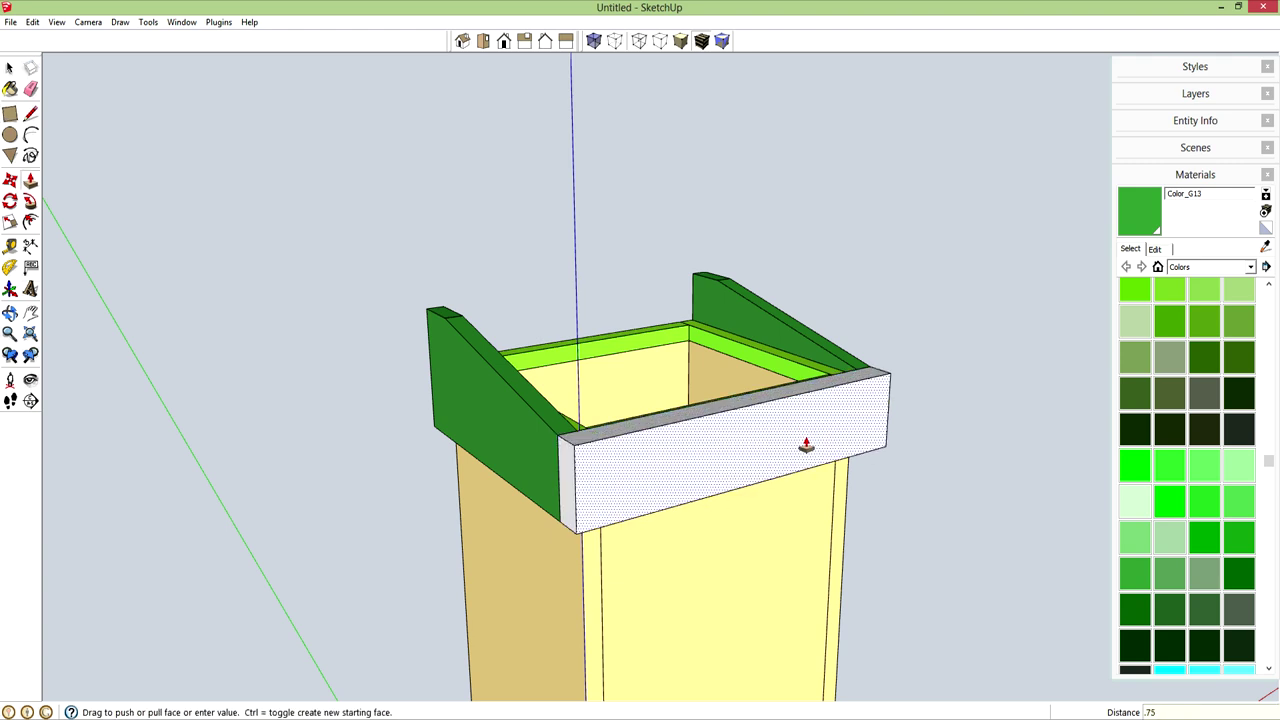
{"action": "left_click", "coordinate": [806, 445]}
Place a guide along the tapered board's sloped top edge so it extends across the end of the front board
{"action": "middle_click_drag", "start_coordinate": [654, 457], "coordinate": [652, 375]}
{"action": "scroll", "coordinate": [652, 375], "scroll_direction": "up", "scroll_amount": 3}
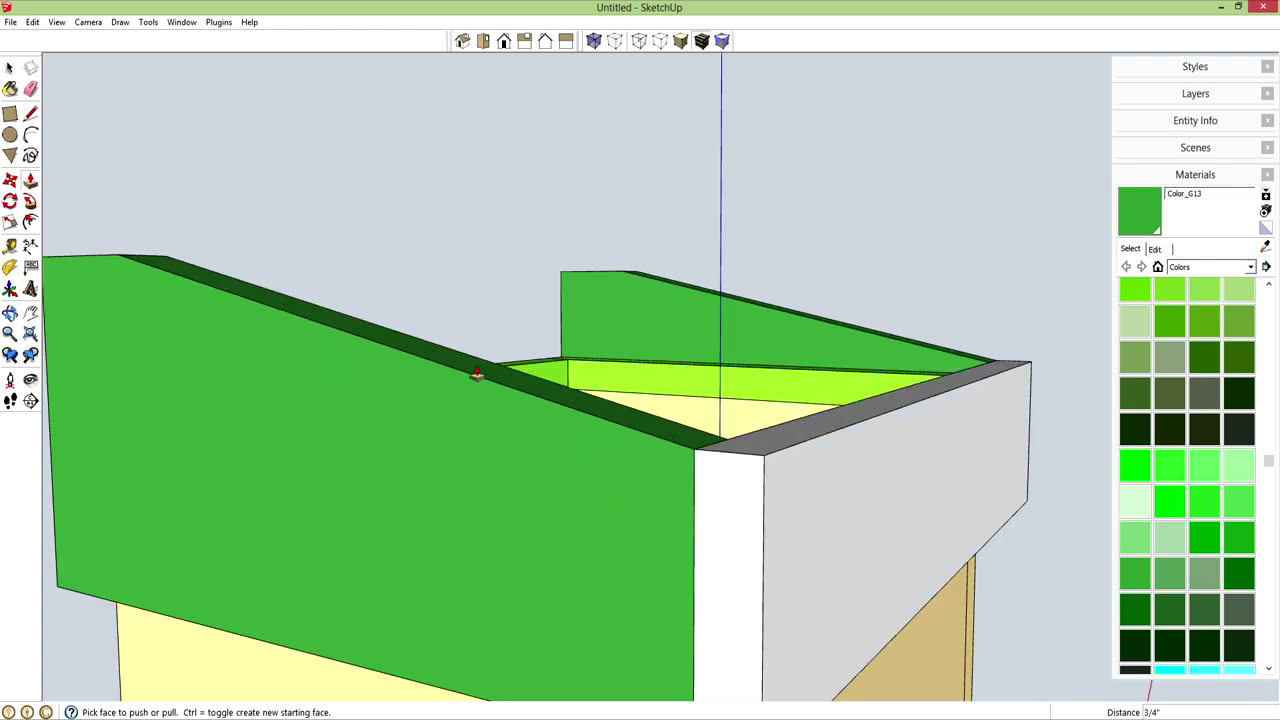
{"action": "middle_click_drag", "start_coordinate": [737, 480], "coordinate": [717, 447]}
{"action": "key", "text": "t"}
{"action": "left_click", "coordinate": [481, 343]}
{"action": "key", "text": "Escape"}
Draw a line along the guide on the front board's end and push the wedge above it along the board's full length
{"action": "key", "text": "l"}
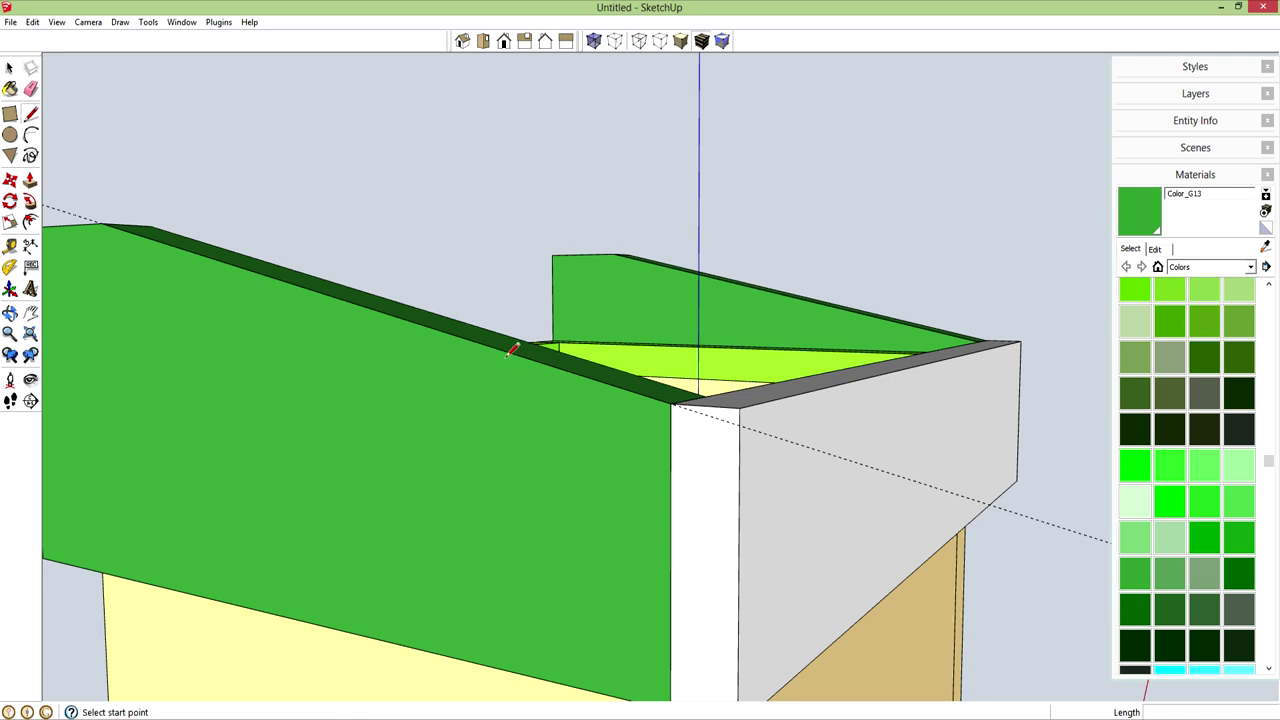
{"action": "left_click", "coordinate": [673, 404]}
{"action": "left_click", "coordinate": [738, 424]}
{"action": "key", "text": "p"}
{"action": "left_click", "coordinate": [729, 428]}
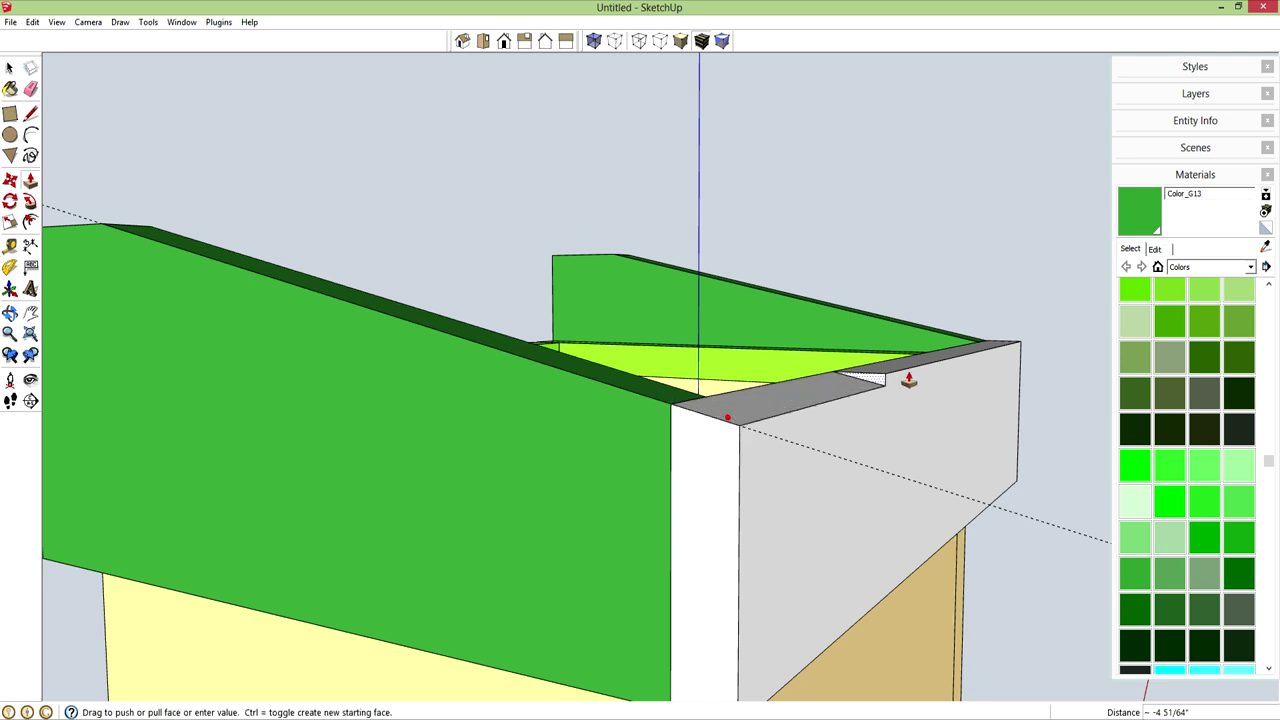
{"action": "left_click", "coordinate": [1016, 347]}
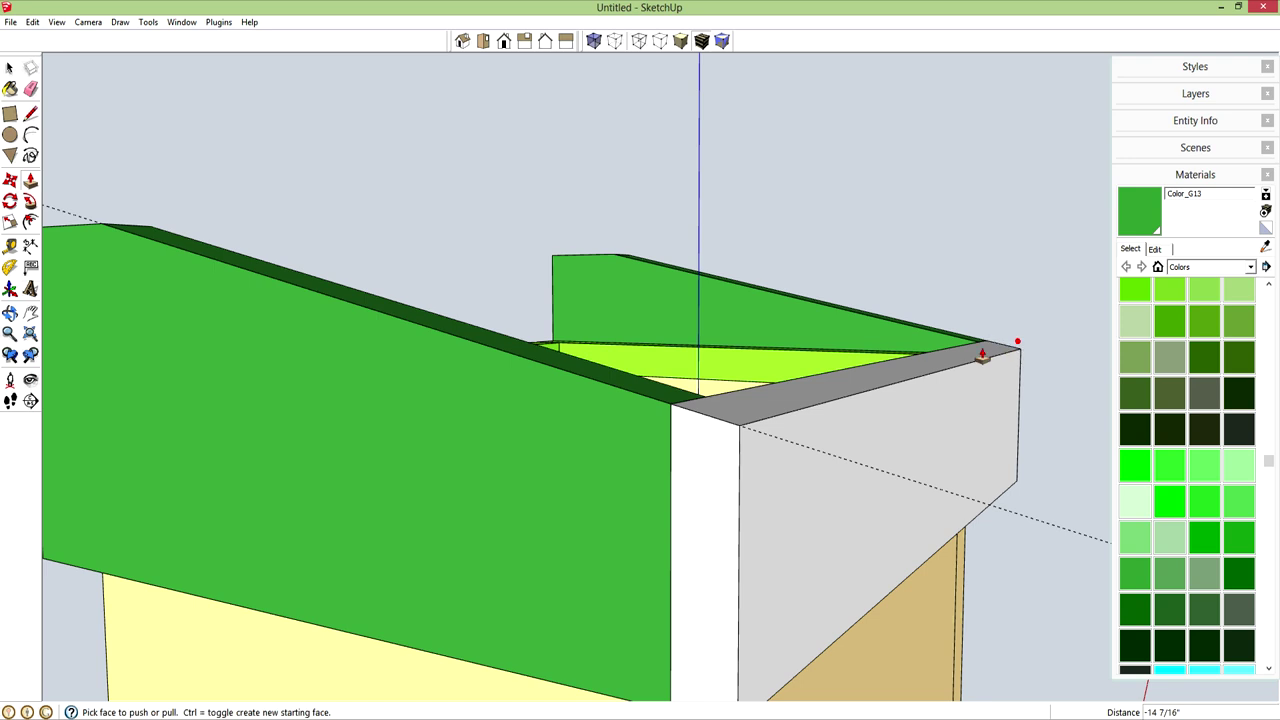
Turn the whole beveled front board into a component
{"action": "key", "text": "space"}
{"action": "middle_click_drag", "start_coordinate": [763, 469], "coordinate": [663, 434]}
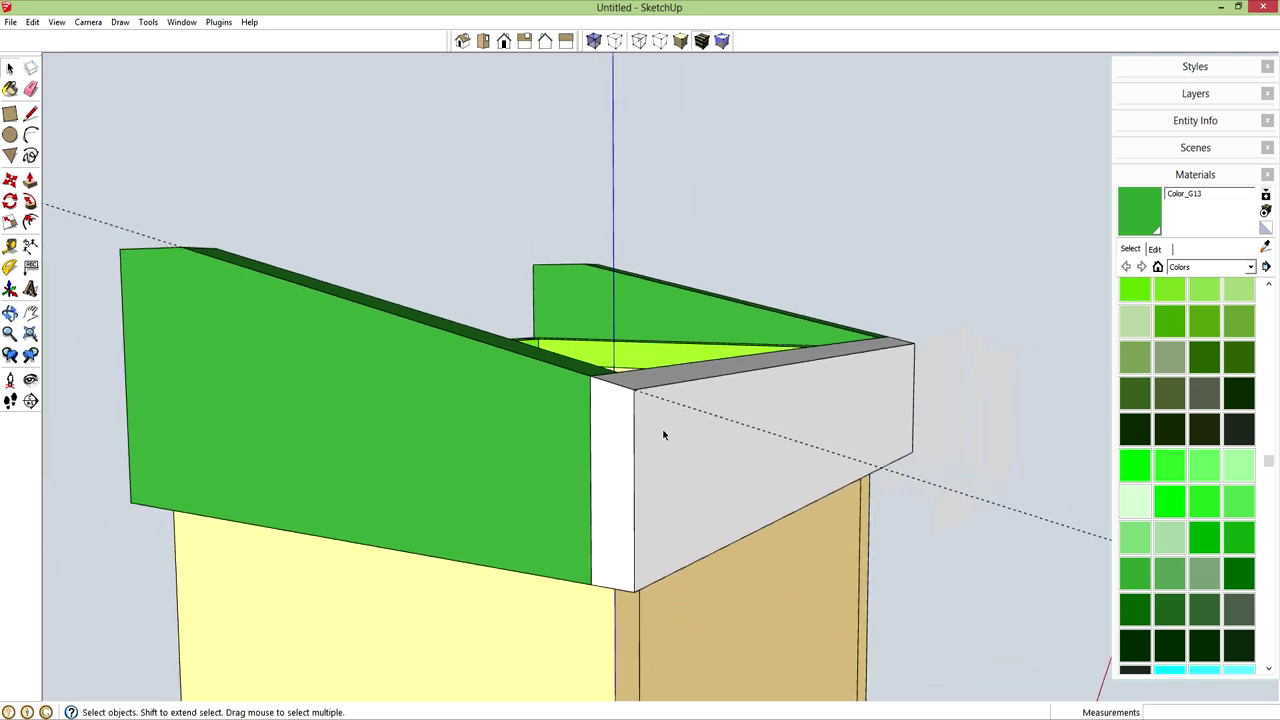
{"action": "scroll", "coordinate": [663, 434], "scroll_direction": "down", "scroll_amount": 2}
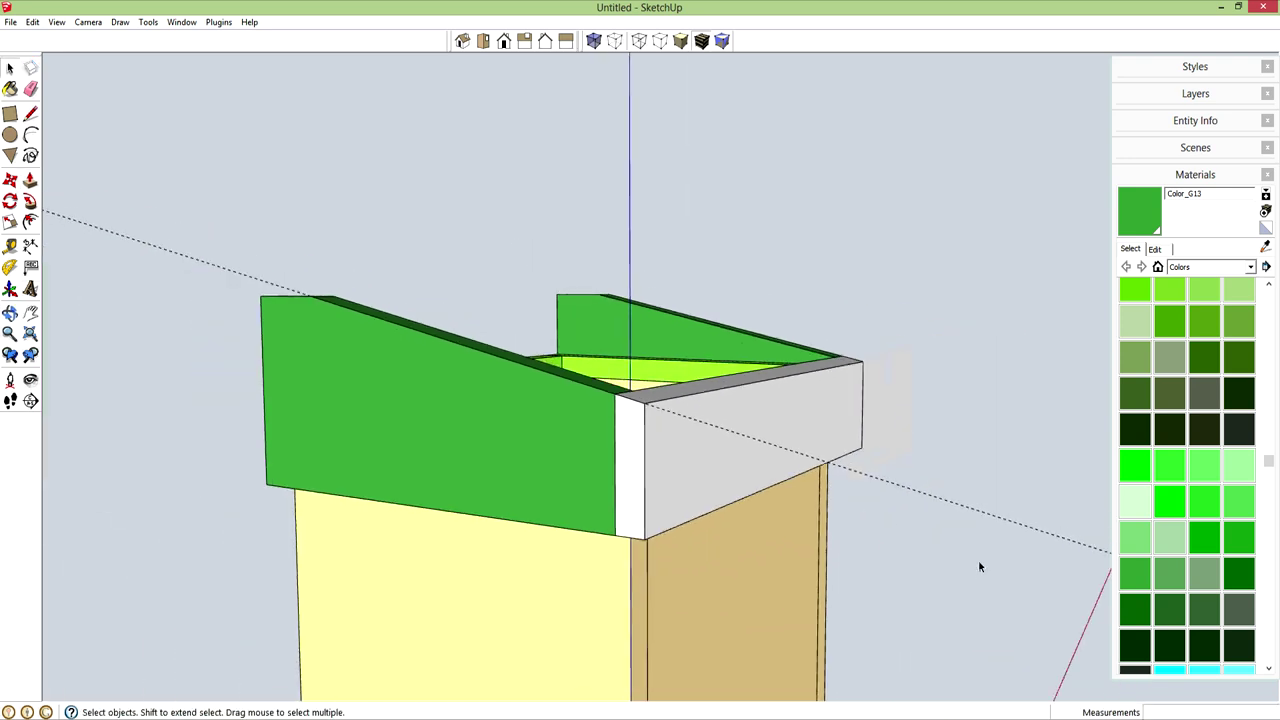
{"action": "triple_click", "coordinate": [743, 442]}
{"action": "key", "text": "g"}
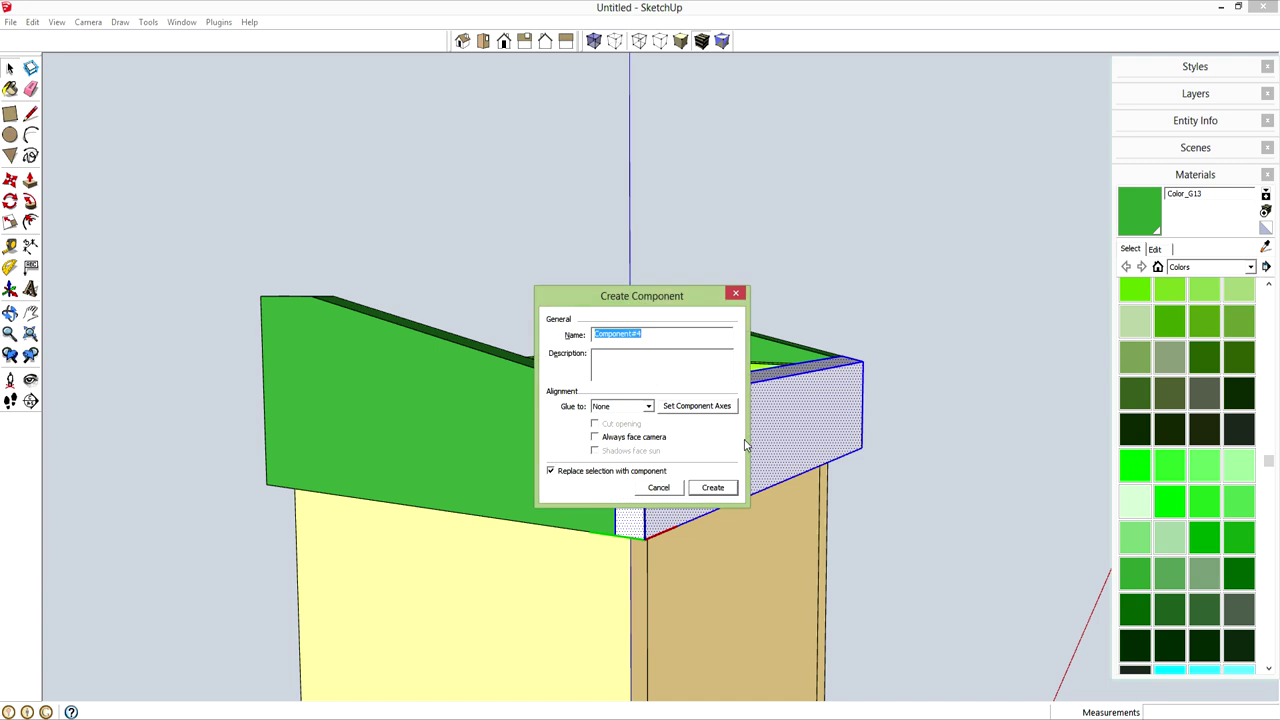
{"action": "key", "text": "Return"}
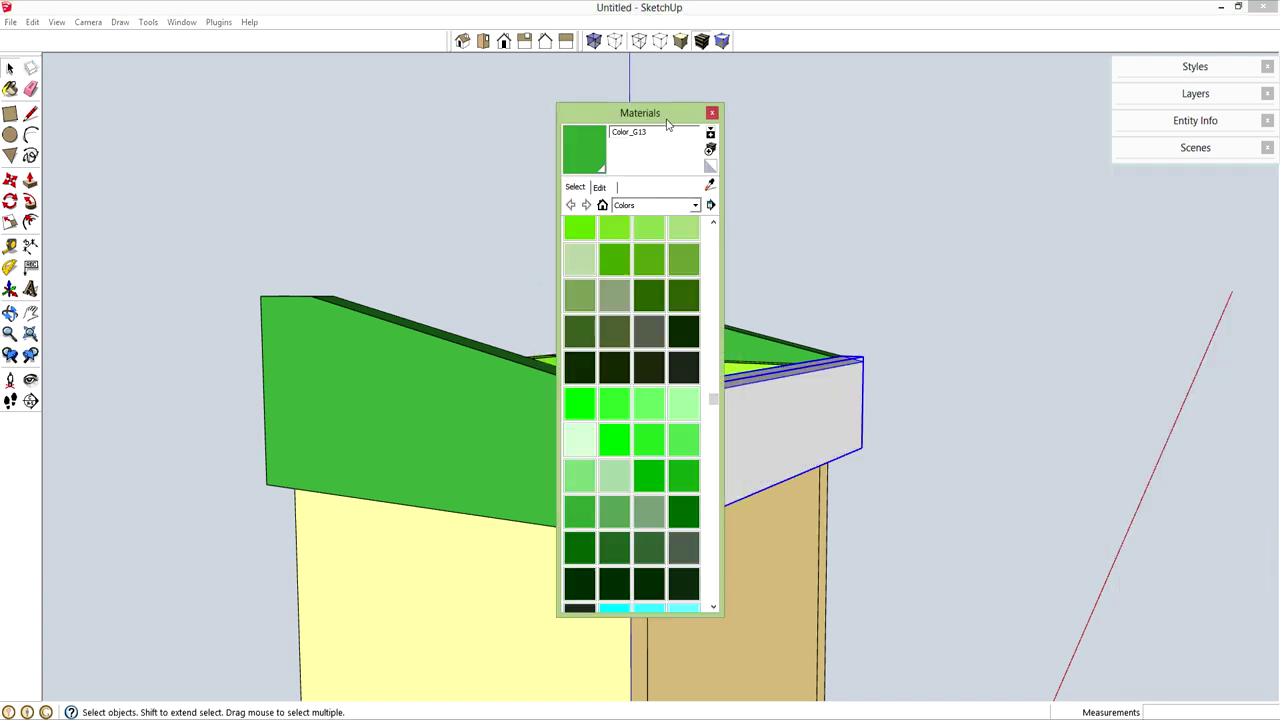
Paint the front board with the light cyan Color_H04
{"action": "left_click_drag", "start_coordinate": [667, 122], "coordinate": [168, 79]}
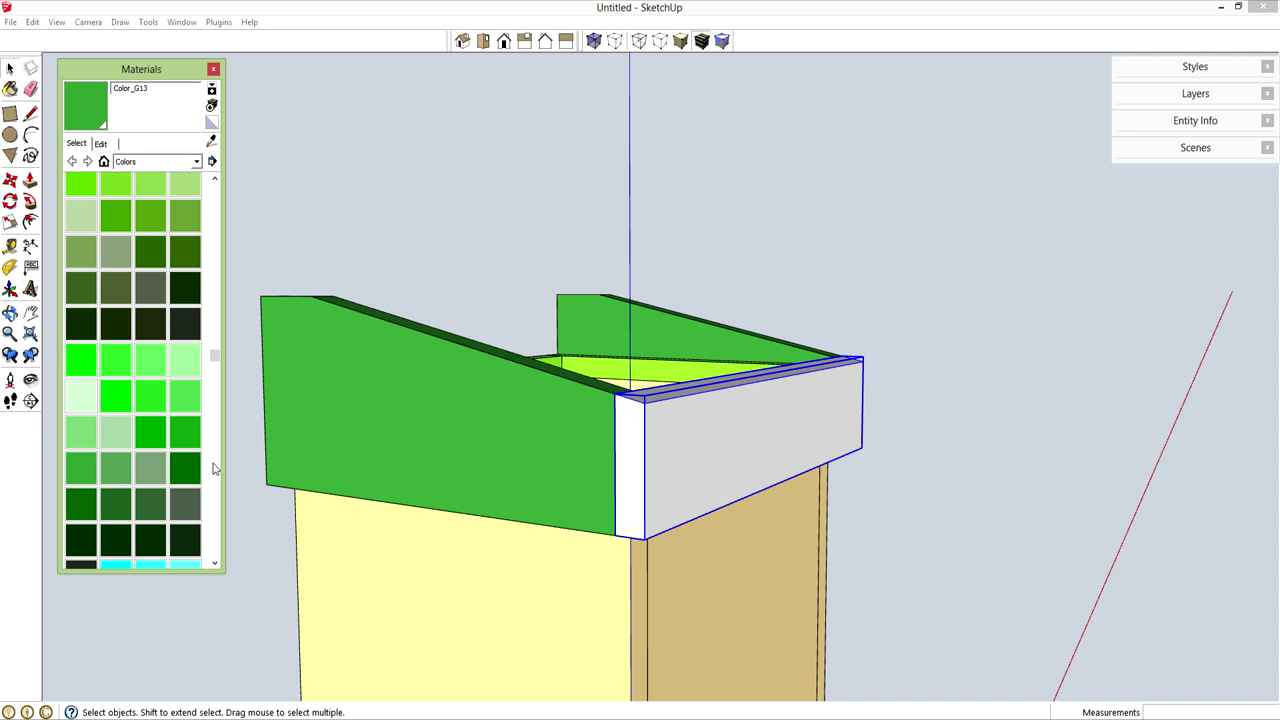
{"action": "scroll", "coordinate": [210, 462], "scroll_direction": "down", "scroll_amount": 5}
{"action": "left_click", "coordinate": [81, 430]}
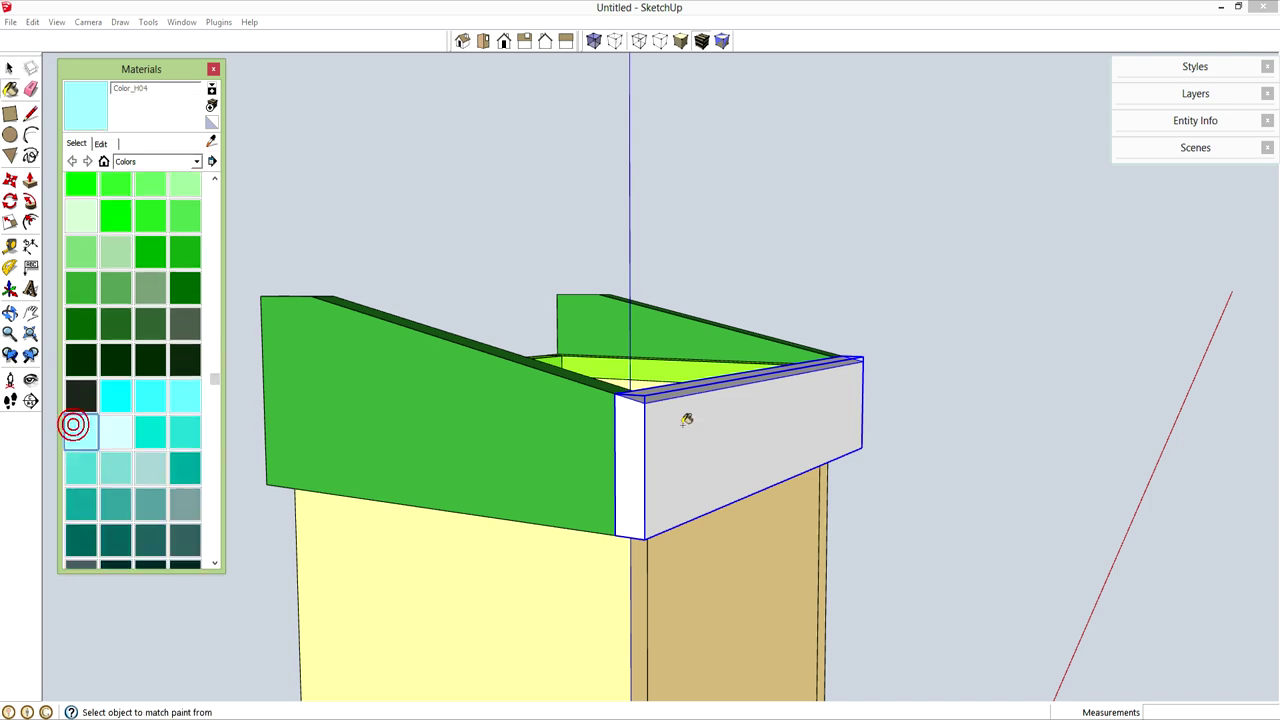
{"action": "left_click", "coordinate": [687, 420]}
{"action": "key", "text": "space"}
Draw a rectangle spanning the tall ends of both tapered boards and pull it out 0.75 inches into a back board
{"action": "middle_click_drag", "start_coordinate": [405, 388], "coordinate": [970, 467]}
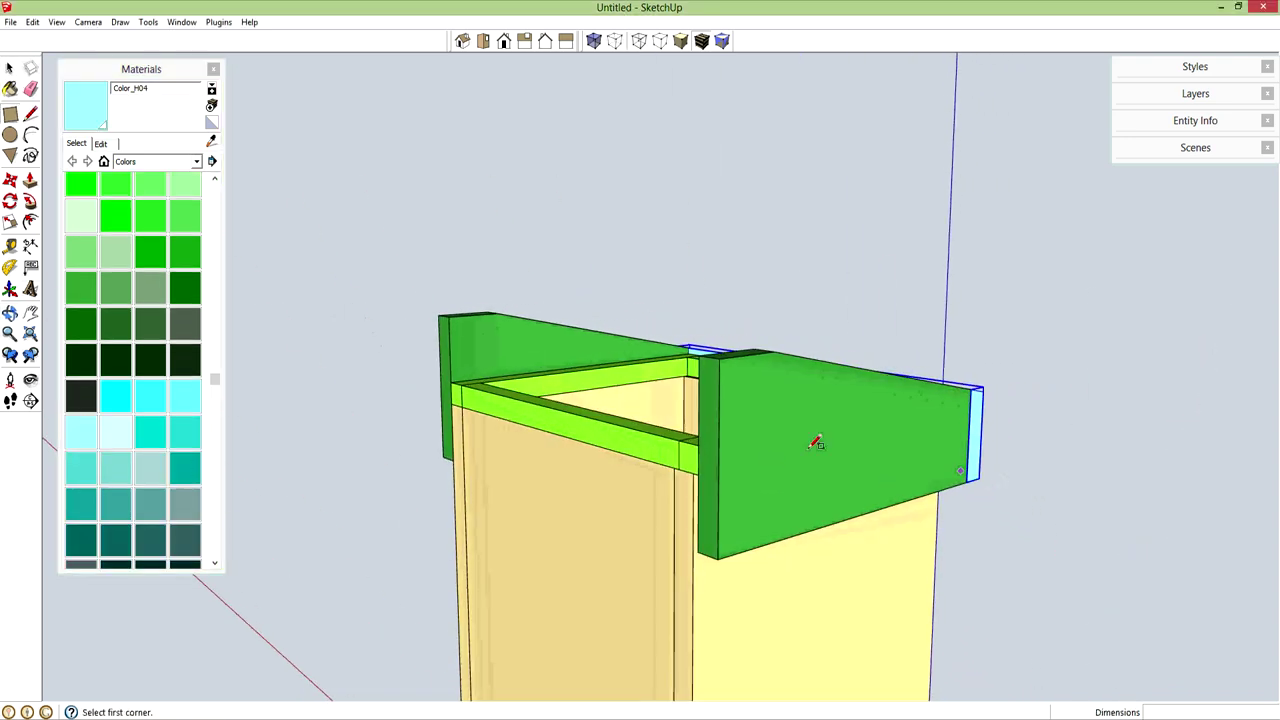
{"action": "key", "text": "r"}
{"action": "left_click", "coordinate": [445, 313]}
{"action": "left_click", "coordinate": [721, 556]}
{"action": "key", "text": "p"}
{"action": "left_click", "coordinate": [660, 508]}
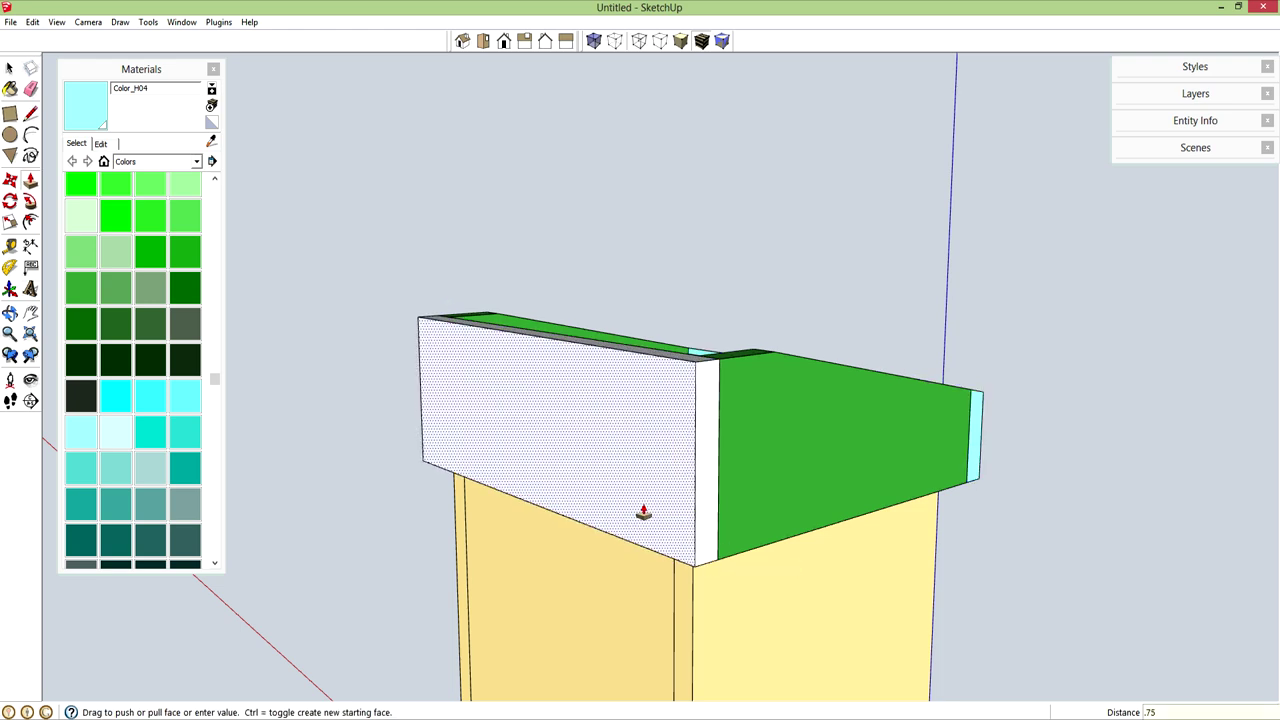
{"action": "type", "text": ".75"}
{"action": "key", "text": "Return"}
Turn the whole back board into a component
{"action": "key", "text": "space"}
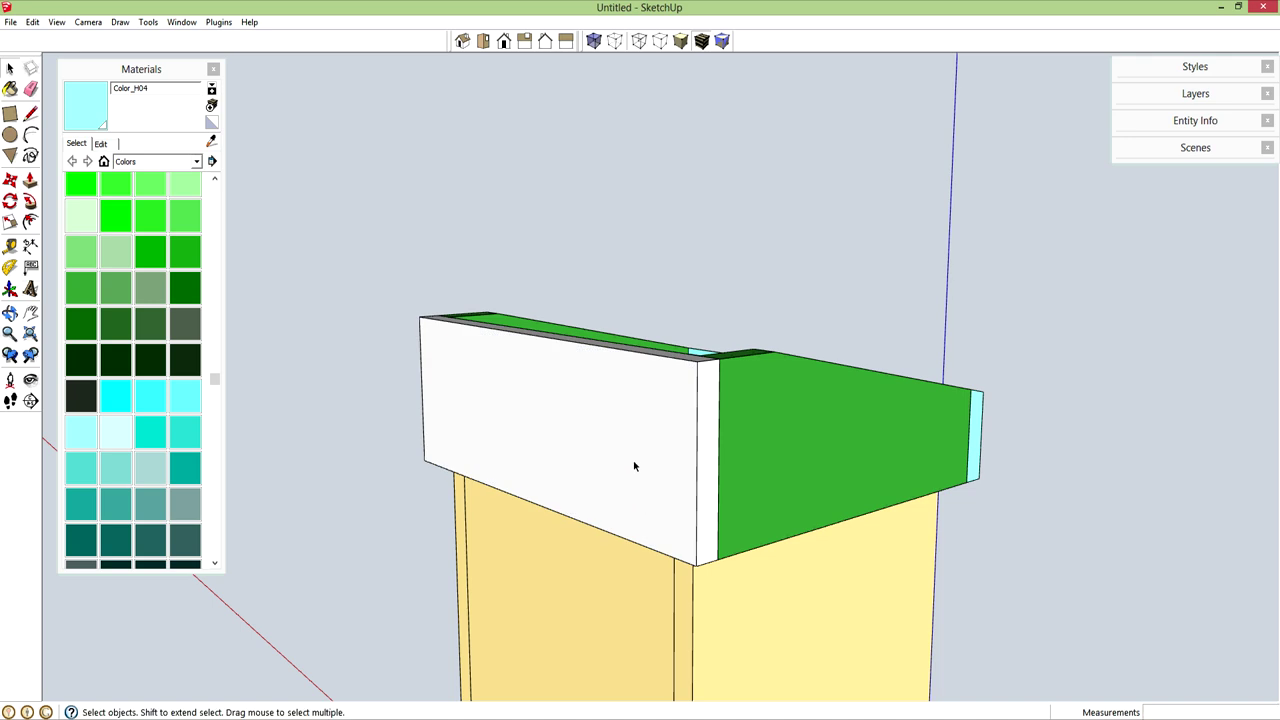
{"action": "left_click", "coordinate": [634, 463]}
{"action": "key", "text": "g"}
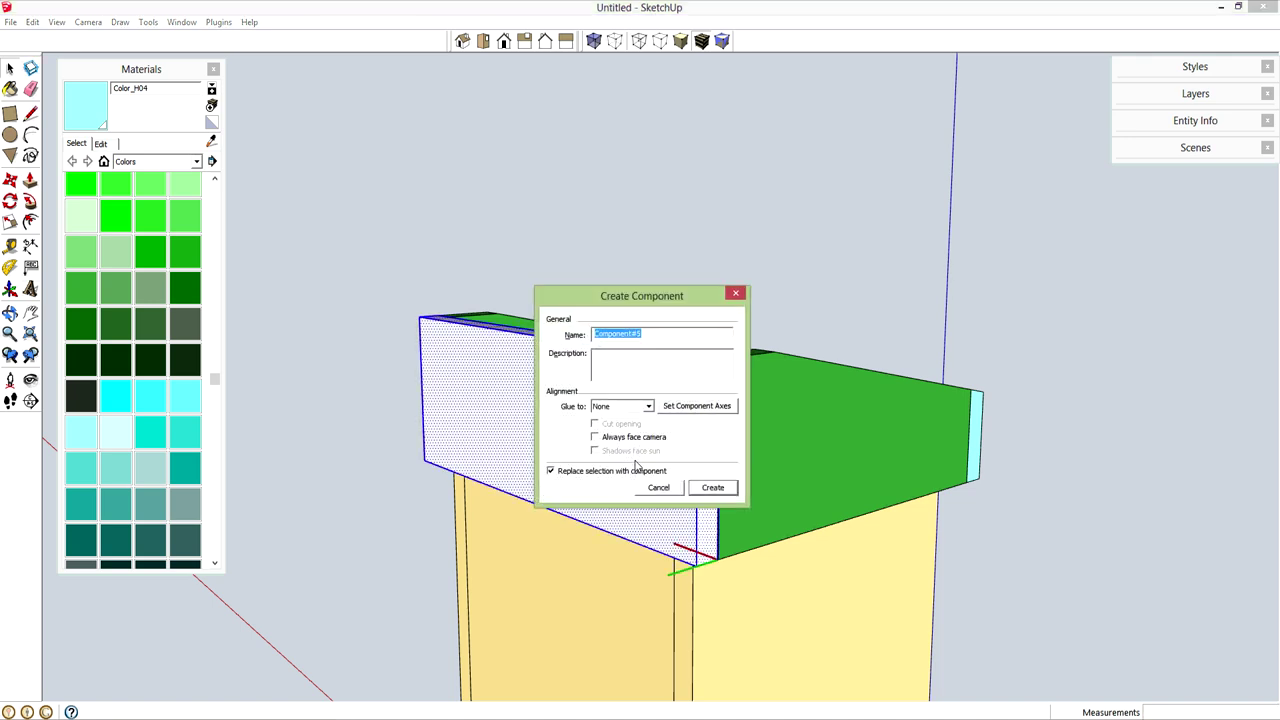
{"action": "key", "text": "Return"}
Paint the back board with the purple Color_J01
{"action": "left_click", "coordinate": [219, 457]}
{"action": "scroll", "coordinate": [219, 457], "scroll_direction": "down", "scroll_amount": 8}
{"action": "scroll", "coordinate": [219, 457], "scroll_direction": "down", "scroll_amount": 3}
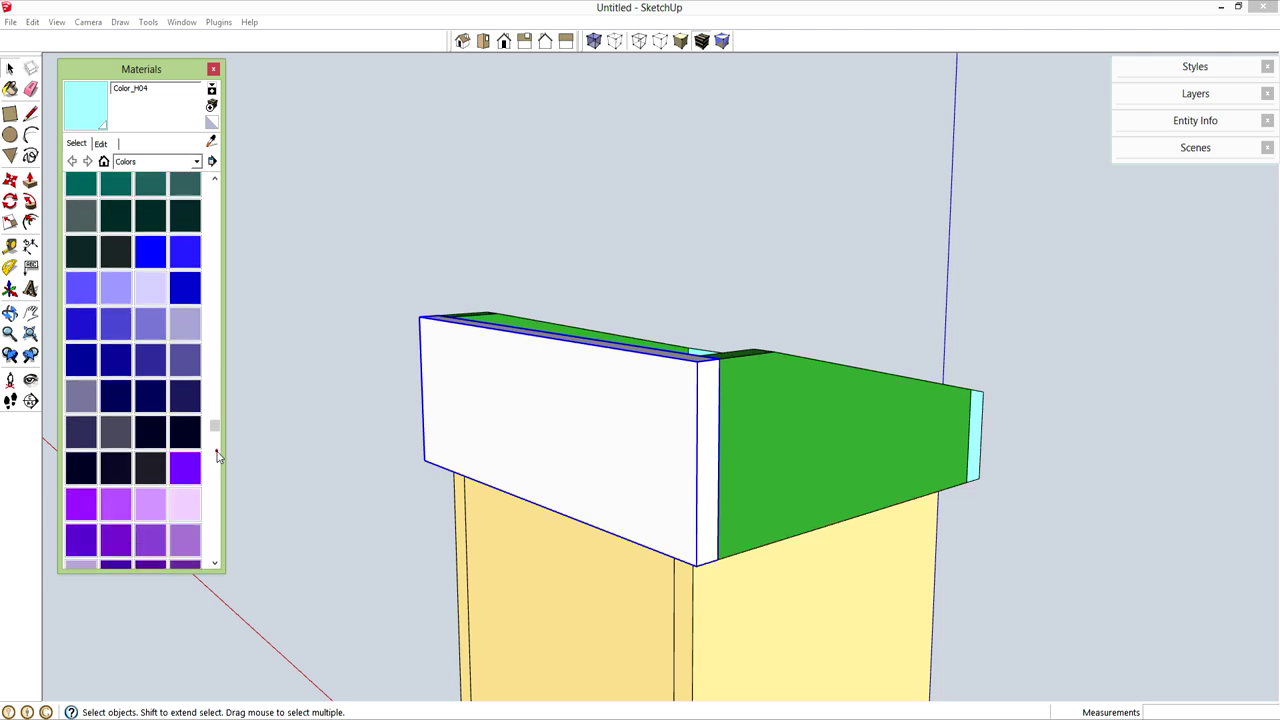
{"action": "left_click", "coordinate": [184, 431]}
{"action": "left_click", "coordinate": [653, 443]}
Draw a 14 7/16 by 2 3/4 inch rectangle from the back board's outer corner to the opposite side board's bend and pull it up 3/4 inch
{"action": "middle_click_drag", "start_coordinate": [840, 471], "coordinate": [754, 534]}
{"action": "key", "text": "d"}
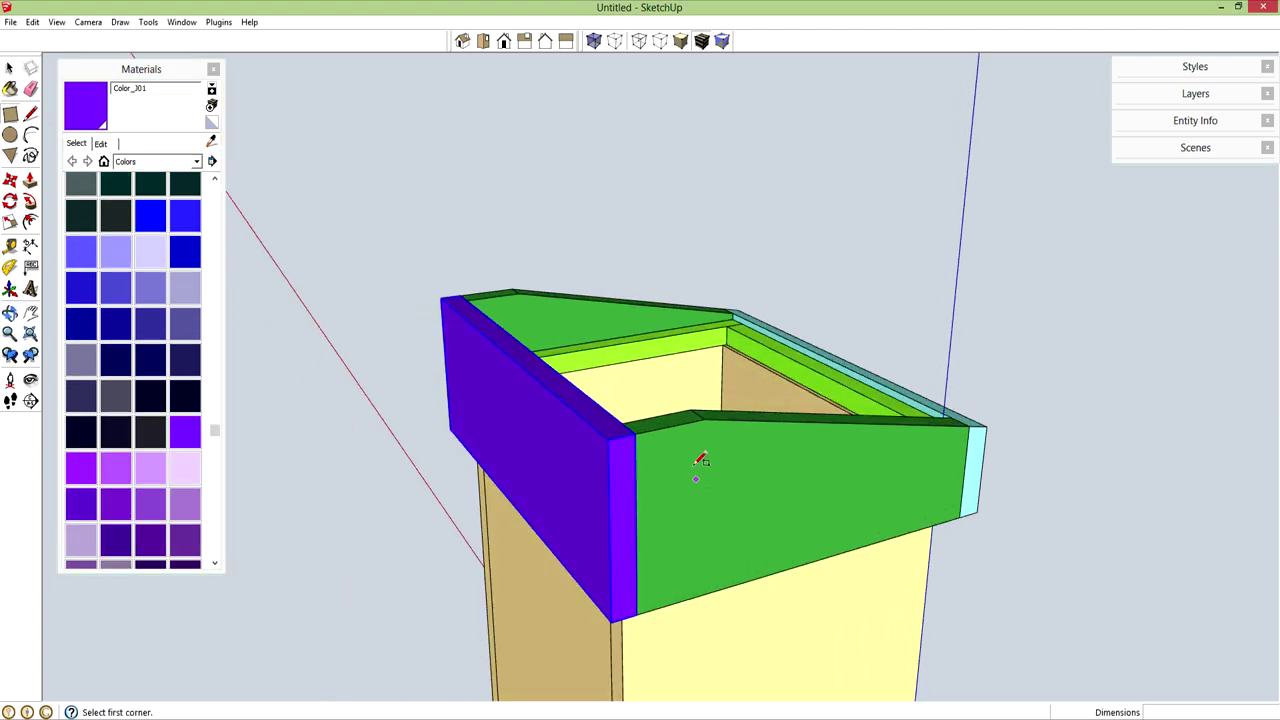
{"action": "left_click", "coordinate": [441, 297]}
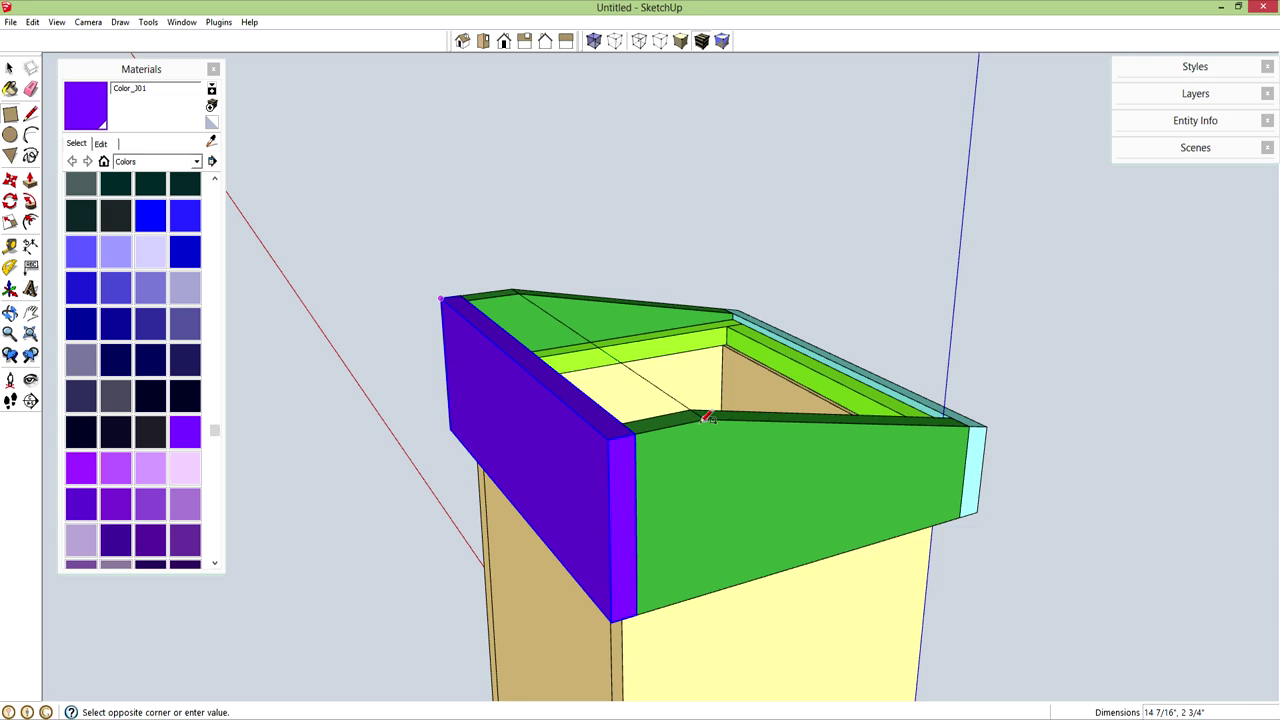
{"action": "left_click", "coordinate": [703, 420]}
{"action": "key", "text": "p"}
{"action": "left_click", "coordinate": [651, 403]}
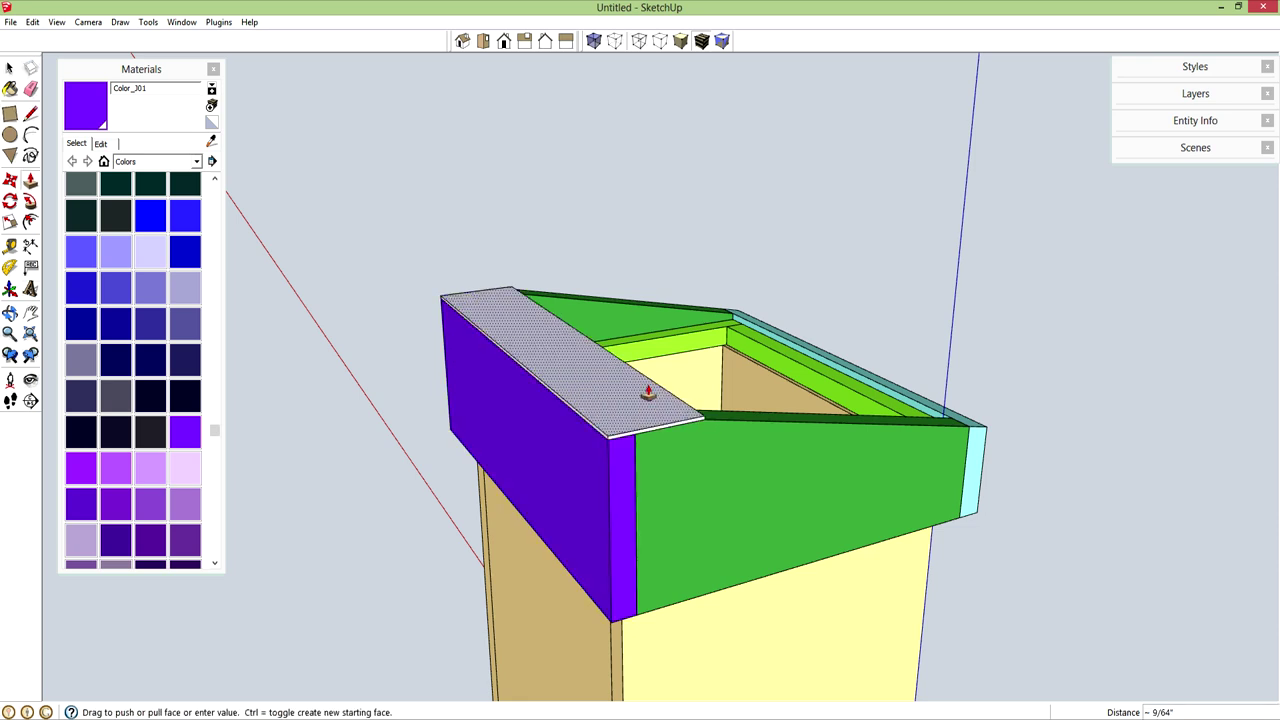
{"action": "left_click", "coordinate": [646, 378]}
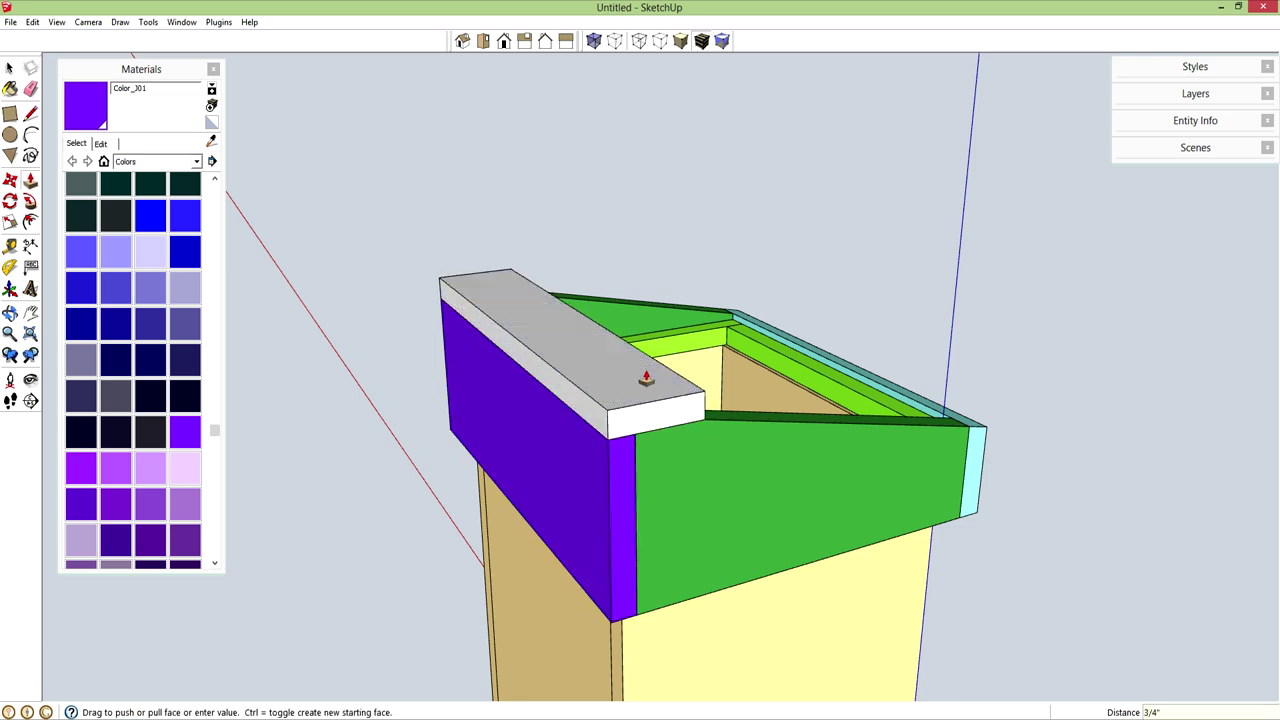
Pull both ends and the back edge of the new cap board outward so they overhang the boards below
{"action": "left_click", "coordinate": [655, 425]}
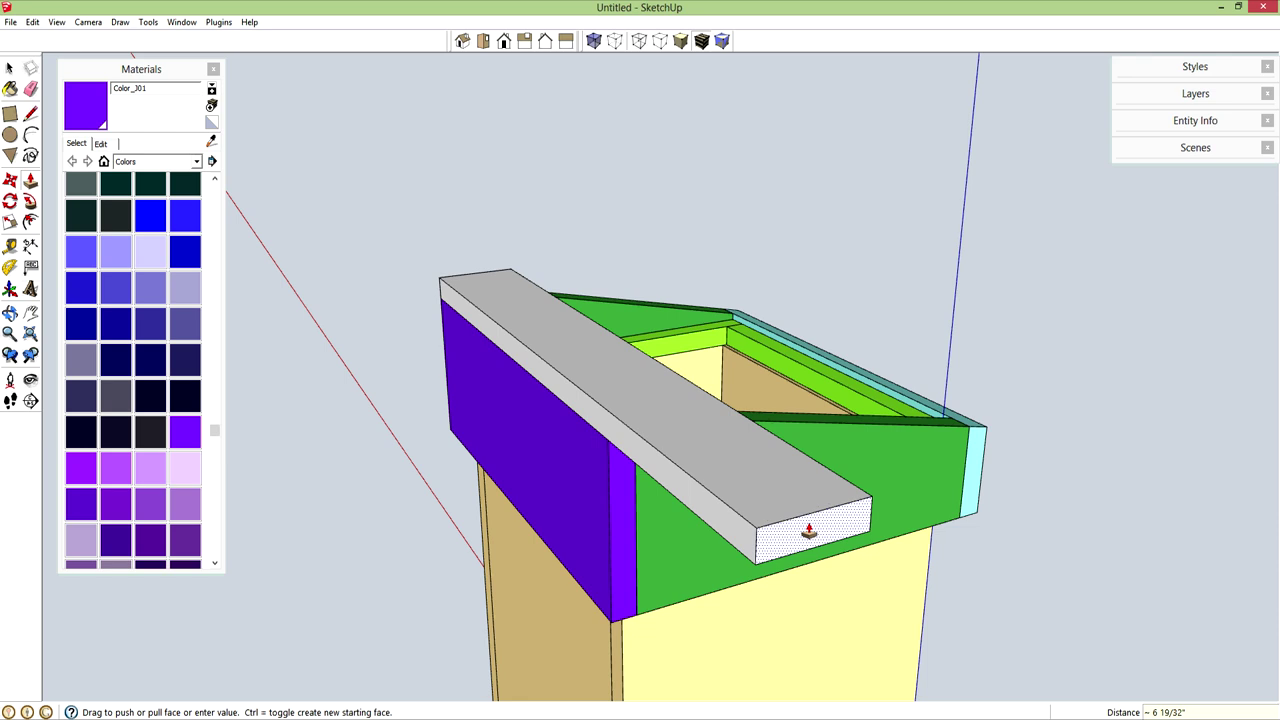
{"action": "left_click", "coordinate": [712, 428]}
{"action": "left_click", "coordinate": [591, 423]}
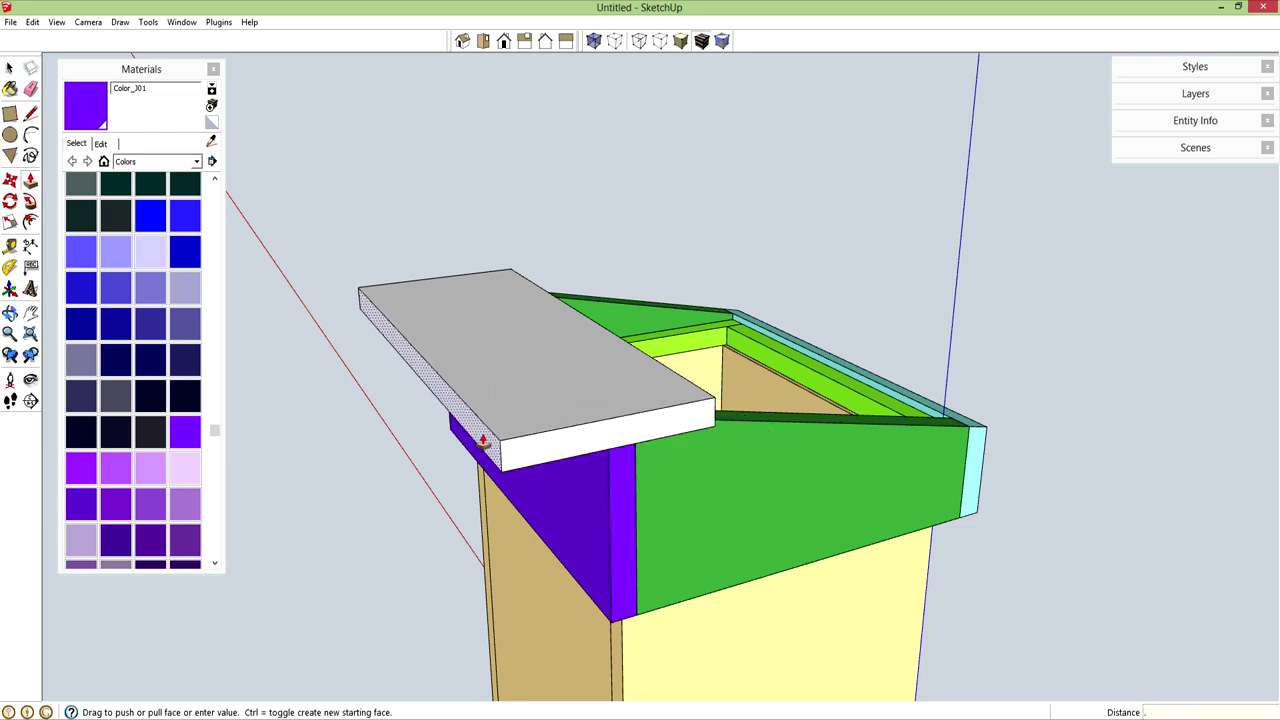
{"action": "left_click", "coordinate": [500, 428]}
{"action": "middle_click_drag", "start_coordinate": [503, 420], "coordinate": [700, 440]}
{"action": "left_click", "coordinate": [622, 425]}
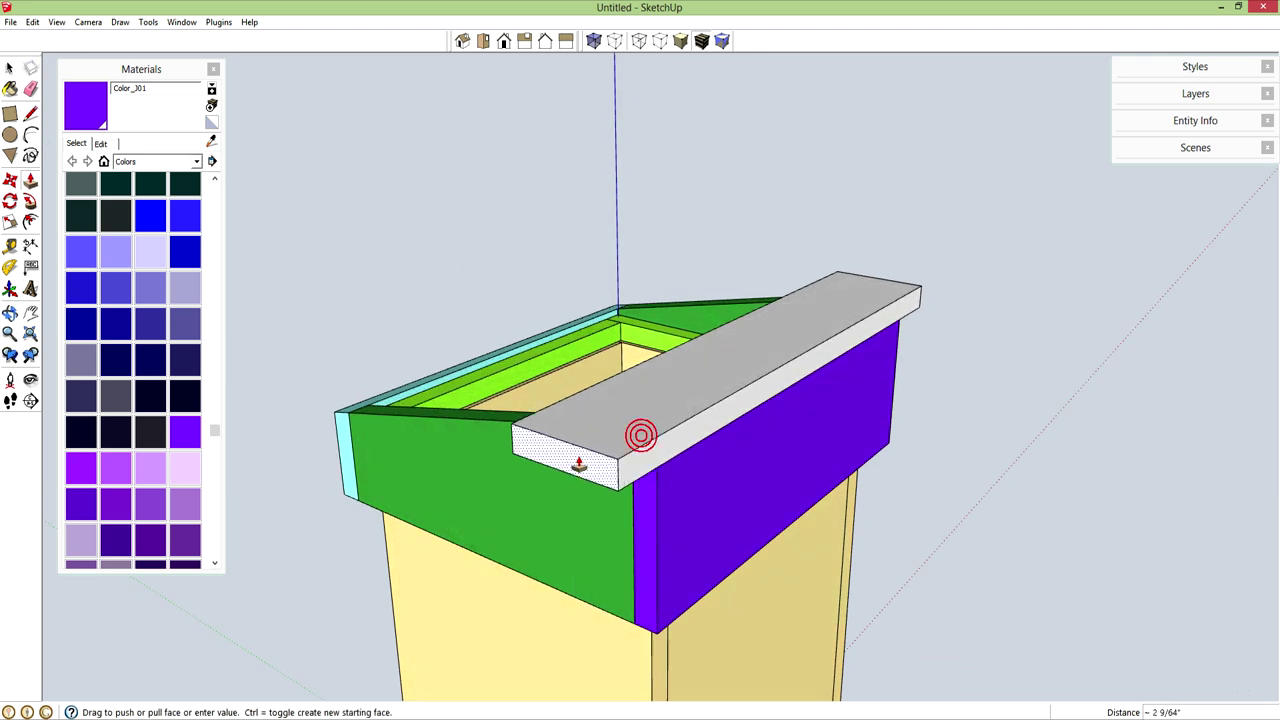
{"action": "key", "text": "Return"}
{"action": "key", "text": "space"}
{"action": "triple_click", "coordinate": [686, 395]}
{"action": "key", "text": "g"}
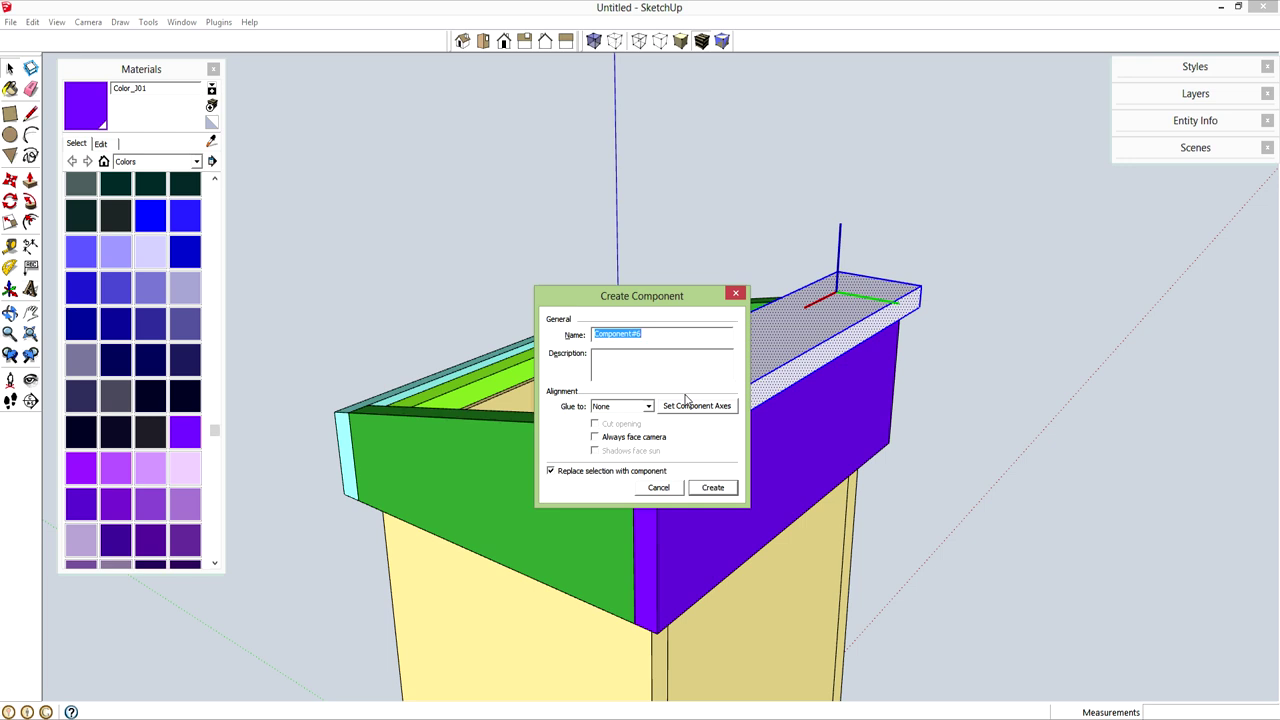
{"action": "key", "text": "Return"}
Push the cap board's end face back flush with the outer face of the tapered side board
{"action": "middle_click_drag", "start_coordinate": [677, 400], "coordinate": [718, 343]}
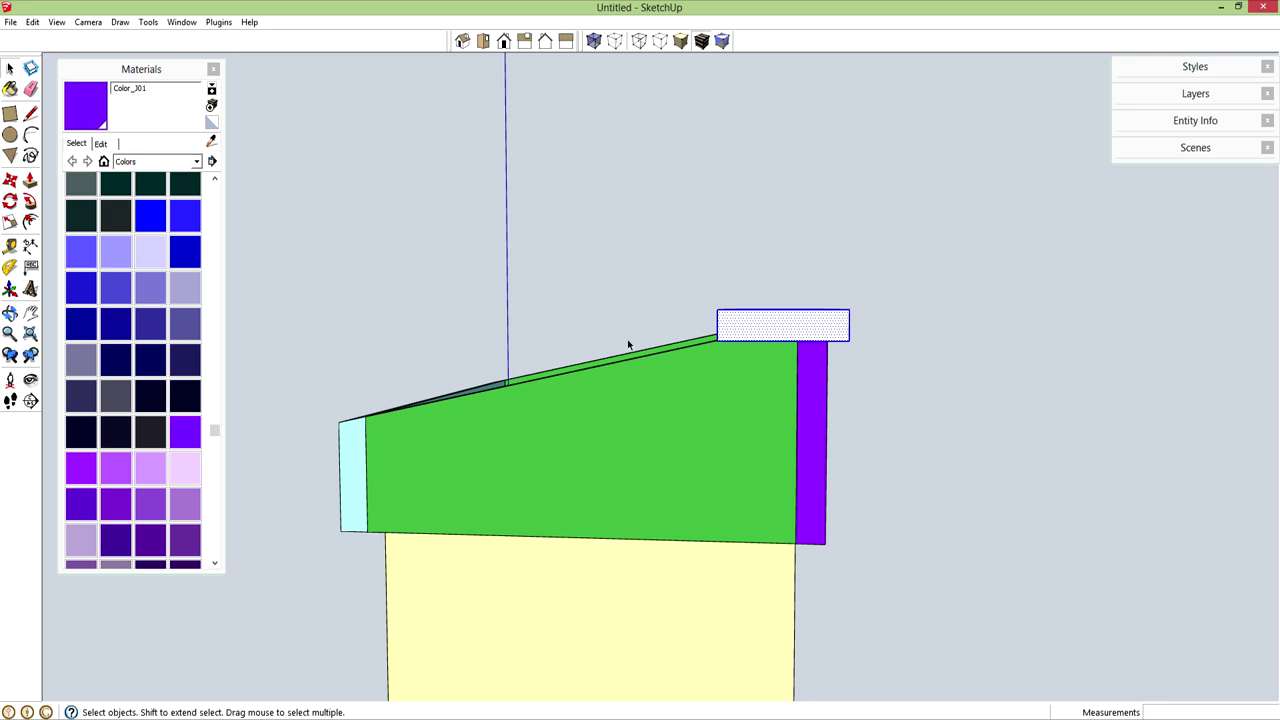
{"action": "scroll", "coordinate": [717, 323], "scroll_direction": "up", "scroll_amount": 5}
{"action": "middle_click_drag", "start_coordinate": [717, 323], "coordinate": [803, 351]}
{"action": "left_click", "coordinate": [857, 266]}
{"action": "key", "text": "p"}
{"action": "left_click", "coordinate": [804, 343]}
{"action": "left_click", "coordinate": [724, 373]}
{"action": "key", "text": "space"}
Place two 90-degree protractor guides through the bend corner, one perpendicular to the cap board's underside and one to the side board's slope
{"action": "scroll", "coordinate": [691, 334], "scroll_direction": "up", "scroll_amount": 4}
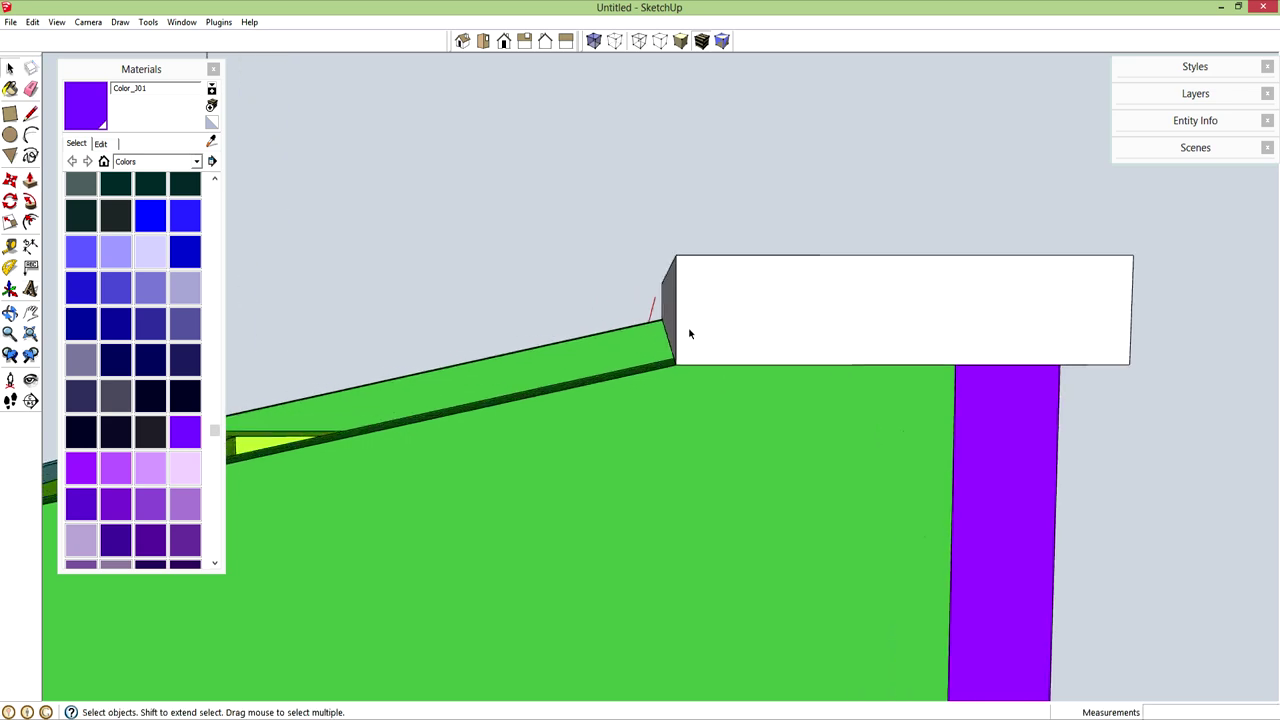
{"action": "left_click", "coordinate": [10, 290]}
{"action": "left_click", "coordinate": [675, 378]}
{"action": "left_click", "coordinate": [711, 373]}
{"action": "left_click", "coordinate": [677, 318]}
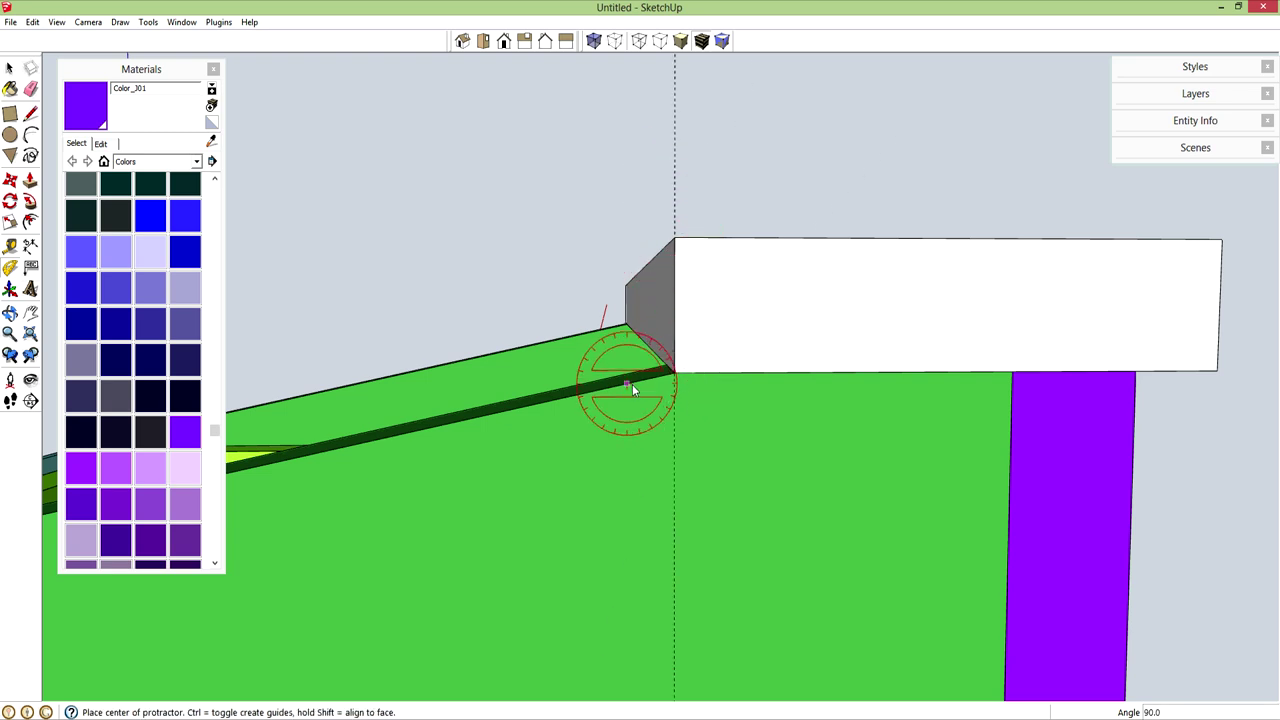
{"action": "left_click", "coordinate": [674, 377]}
{"action": "left_click", "coordinate": [644, 382]}
{"action": "left_click", "coordinate": [690, 432]}
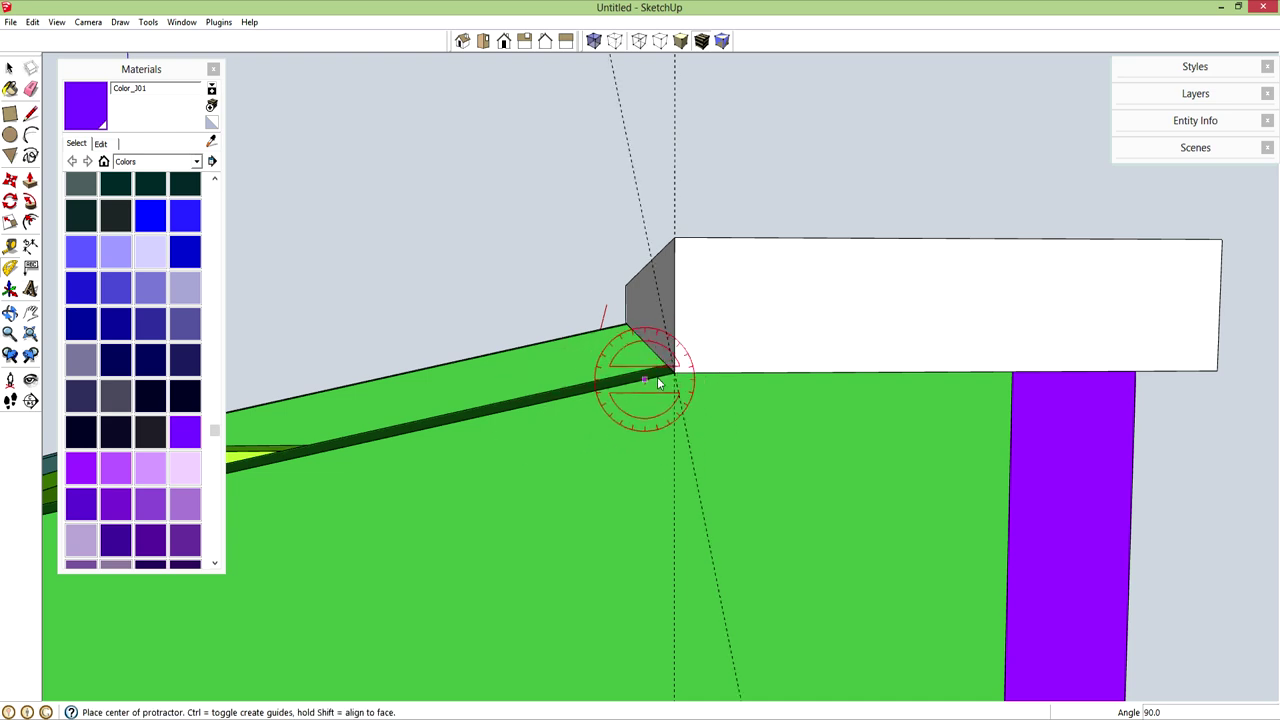
Add an angled guide midway between the two perpendicular guides at the bend corner and delete those two guides
{"action": "left_click", "coordinate": [674, 375]}
{"action": "left_click", "coordinate": [635, 183]}
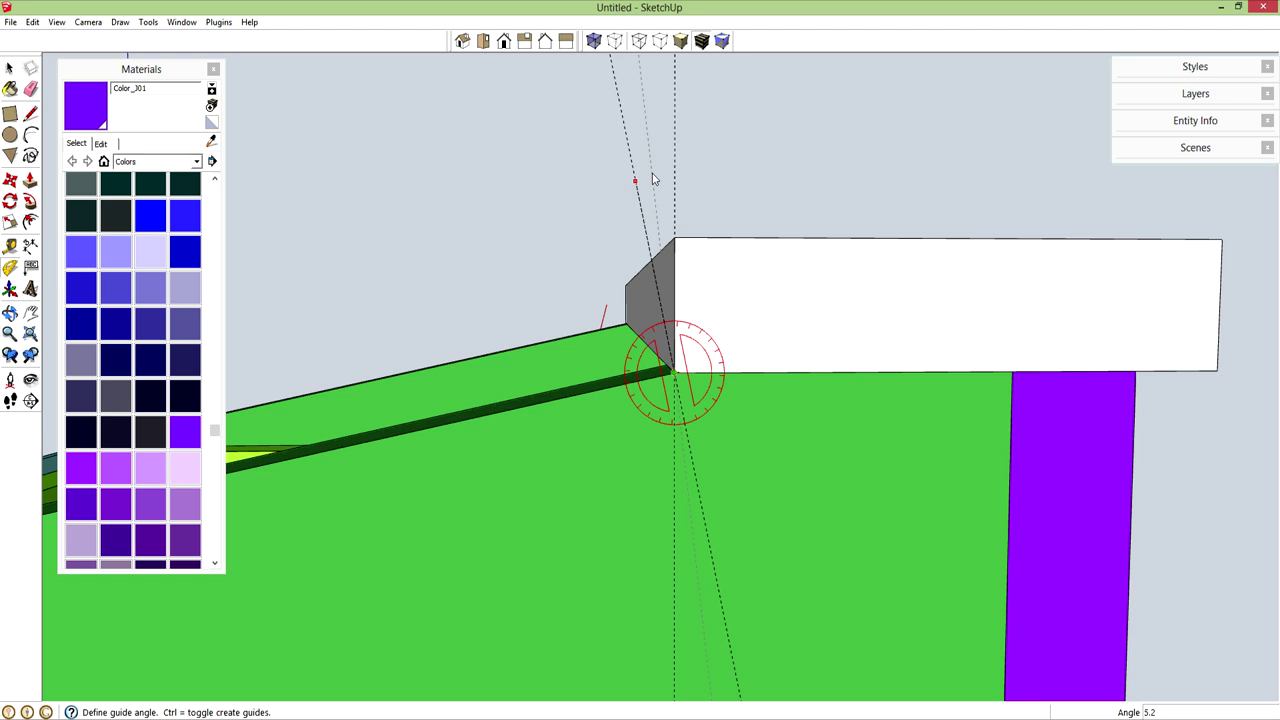
{"action": "key", "text": "Return"}
{"action": "key", "text": "space"}
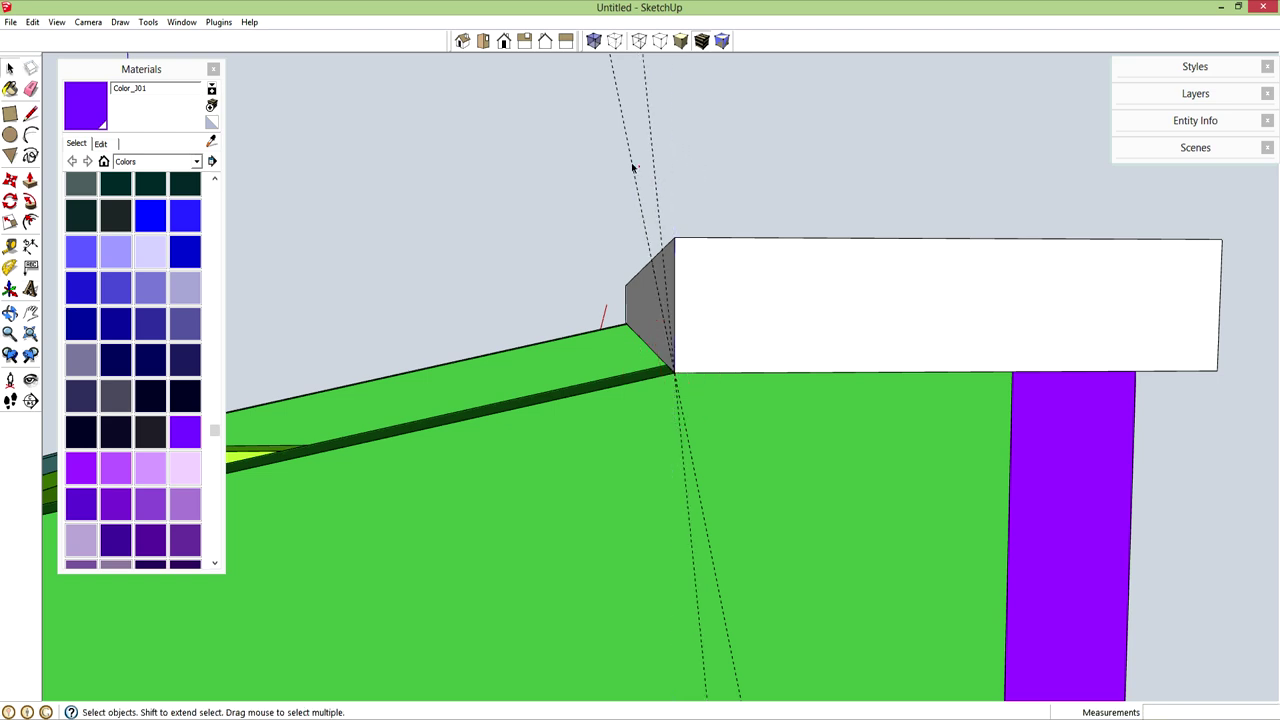
Move the cap board's upper inner edge onto the angled guide to bevel its inner face, and delete the guide
{"action": "middle_click_drag", "start_coordinate": [710, 255], "coordinate": [766, 314]}
{"action": "left_click", "coordinate": [754, 283]}
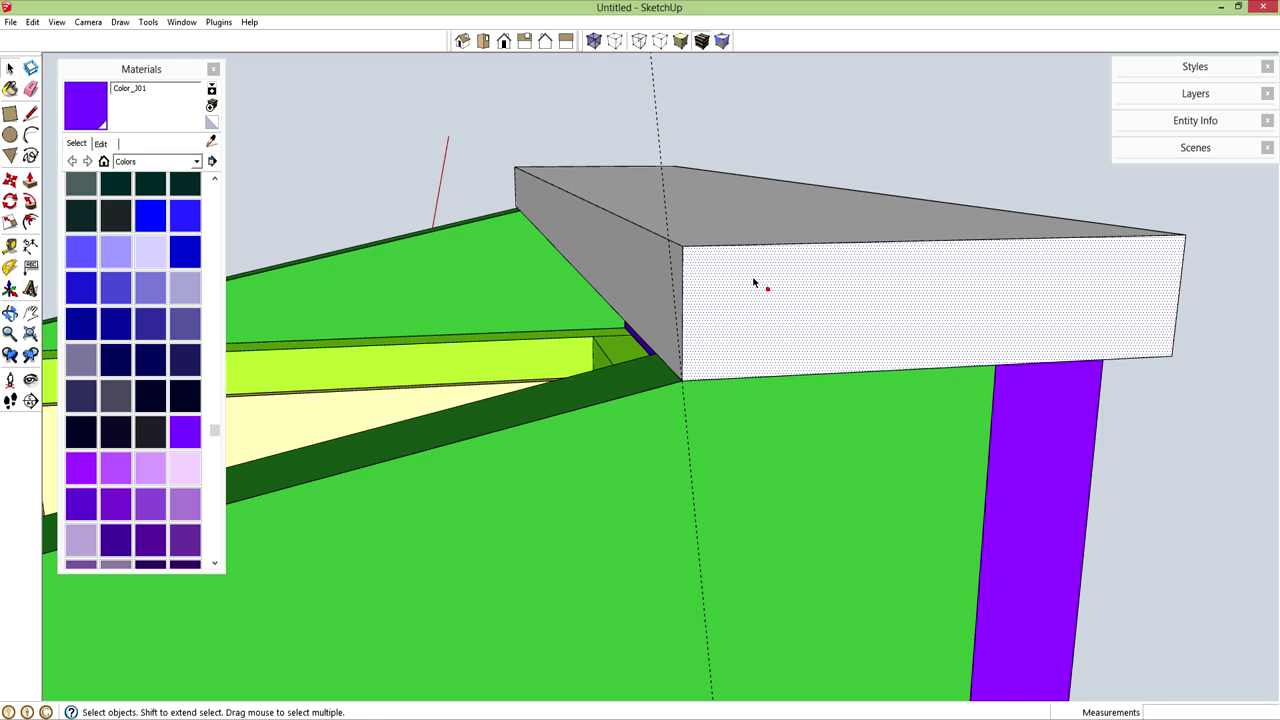
{"action": "left_click", "coordinate": [652, 234]}
{"action": "key", "text": "m"}
{"action": "left_click", "coordinate": [678, 244]}
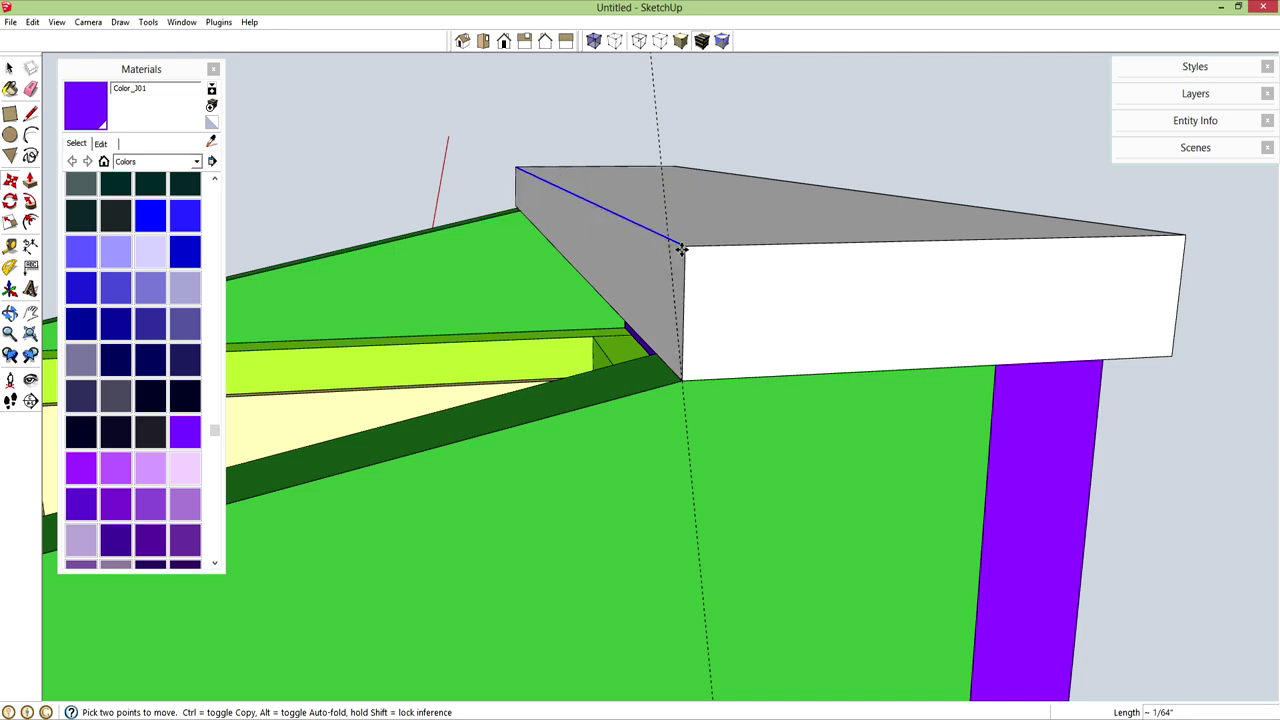
{"action": "left_click", "coordinate": [665, 219]}
{"action": "middle_click_drag", "start_coordinate": [714, 314], "coordinate": [663, 264]}
{"action": "key", "text": "space"}
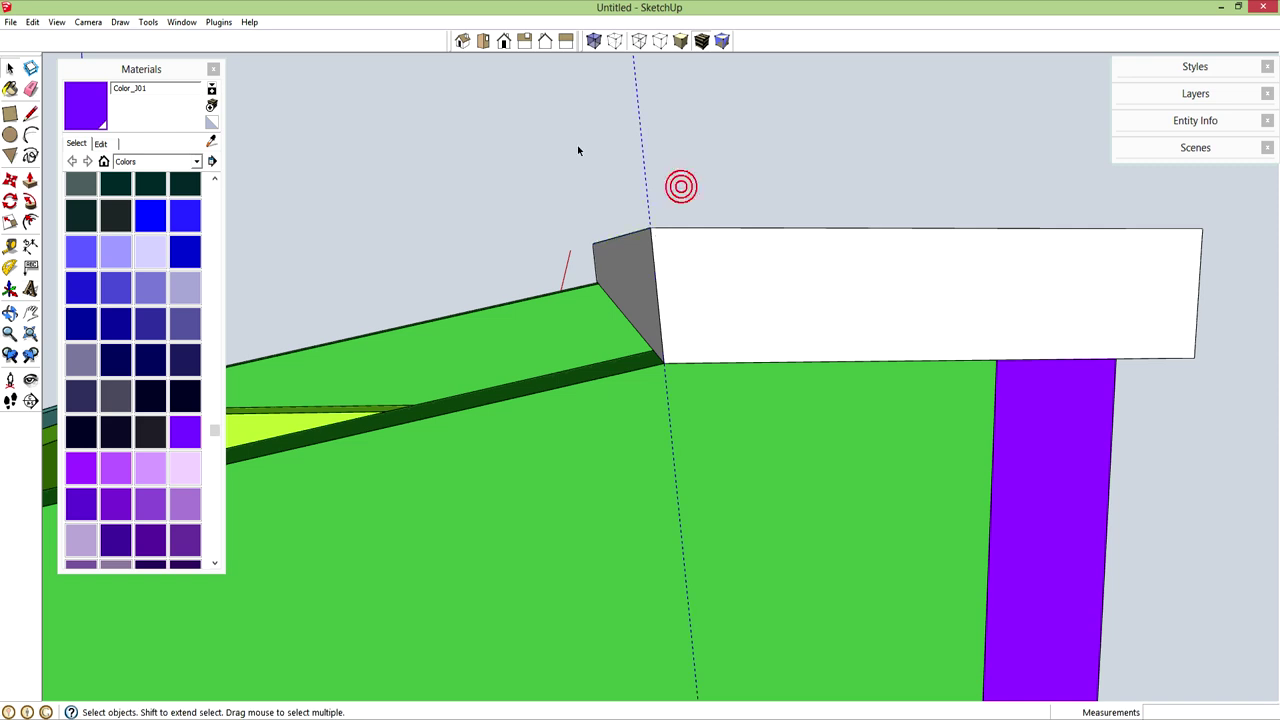
Turn the whole beveled cap board into a component
{"action": "triple_click", "coordinate": [777, 302]}
{"action": "key", "text": "g"}
{"action": "key", "text": "Return"}
{"action": "middle_click_drag", "start_coordinate": [777, 300], "coordinate": [763, 494]}
{"action": "key", "text": "r"}
{"action": "left_click", "coordinate": [437, 403]}
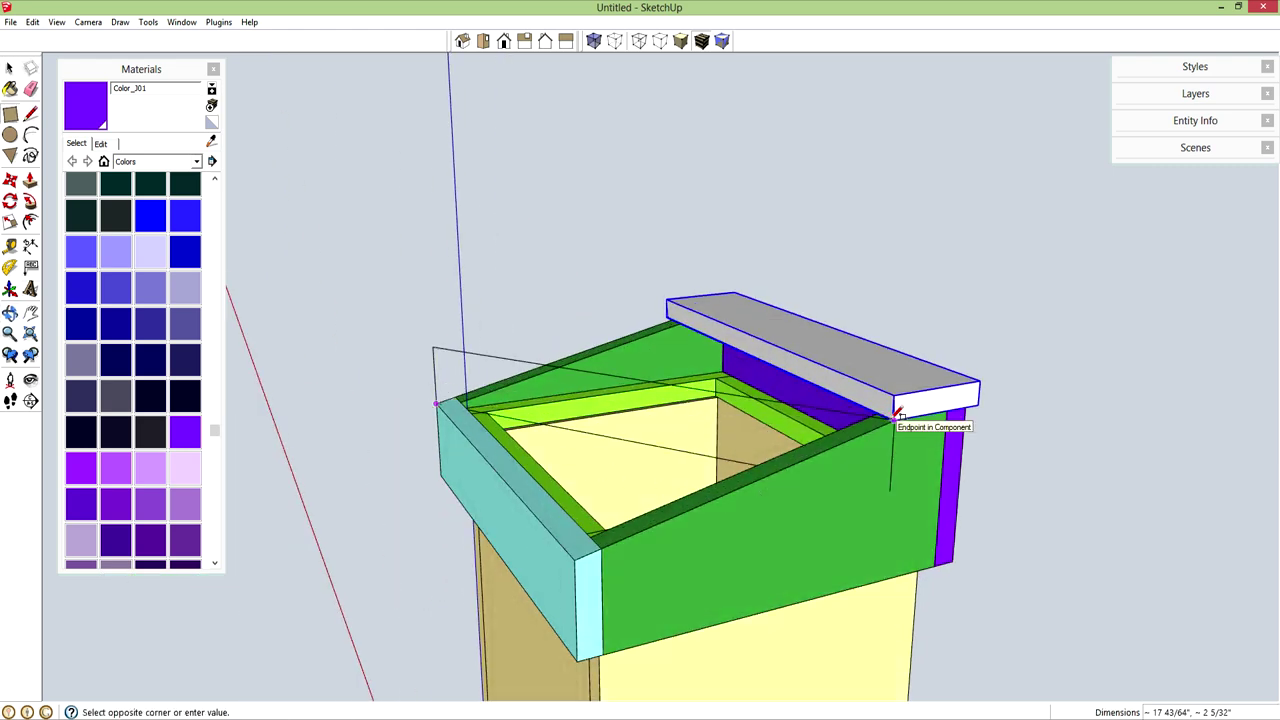
Outline a sloping lid face with lines joining the cap board's lower inner corners to the front board's upper outer corners
{"action": "key", "text": "l"}
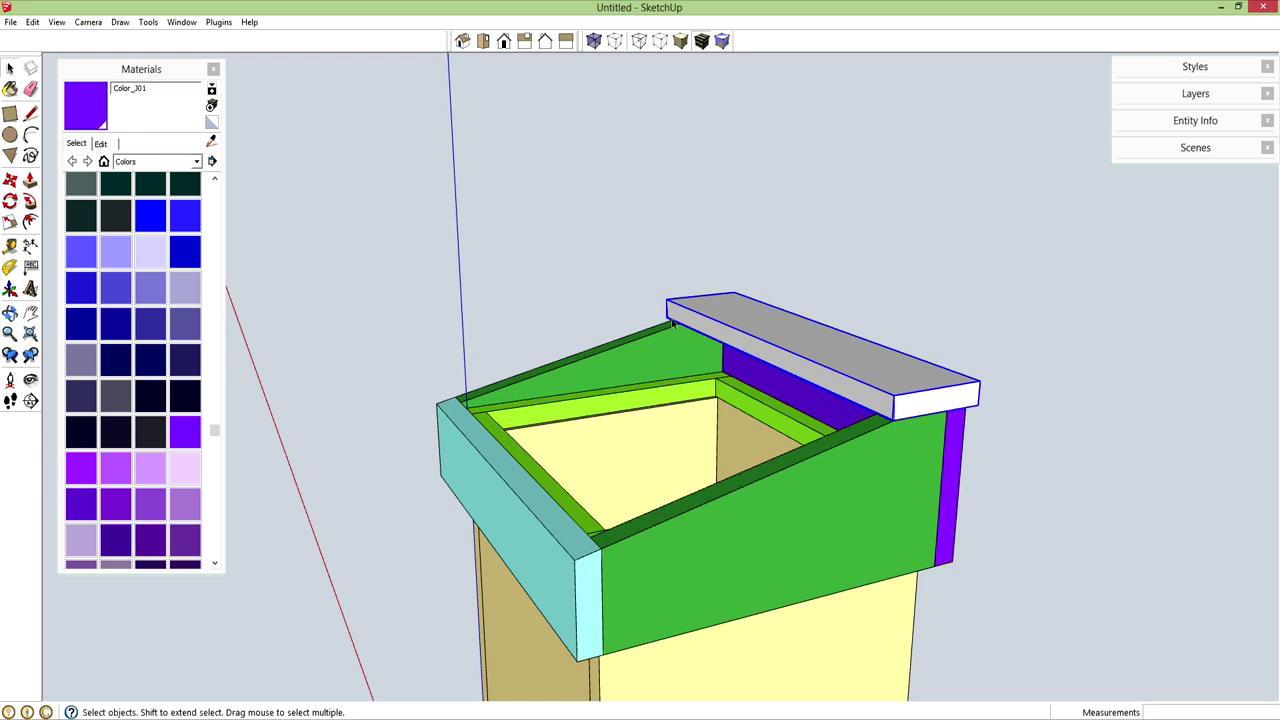
{"action": "mouse_move", "coordinate": [677, 312]}
{"action": "middle_mouse_down"}
{"action": "mouse_move", "coordinate": [677, 328]}
{"action": "mouse_move", "coordinate": [675, 315]}
{"action": "middle_mouse_up"}
{"action": "left_click", "coordinate": [642, 310]}
{"action": "left_click", "coordinate": [957, 425]}
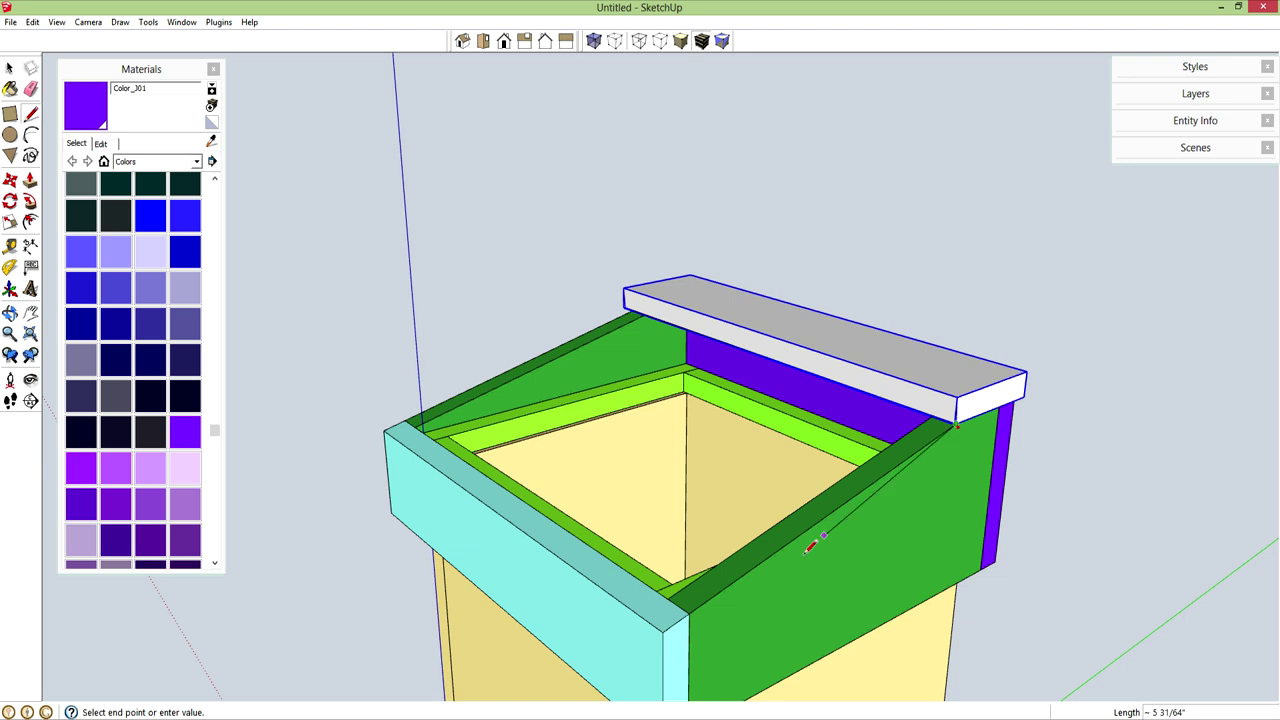
{"action": "left_click", "coordinate": [663, 630]}
{"action": "left_click", "coordinate": [386, 430]}
{"action": "left_click", "coordinate": [636, 307]}
Pull the sloping lid face up 3/4 inch
{"action": "key", "text": "p"}
{"action": "left_click", "coordinate": [677, 418]}
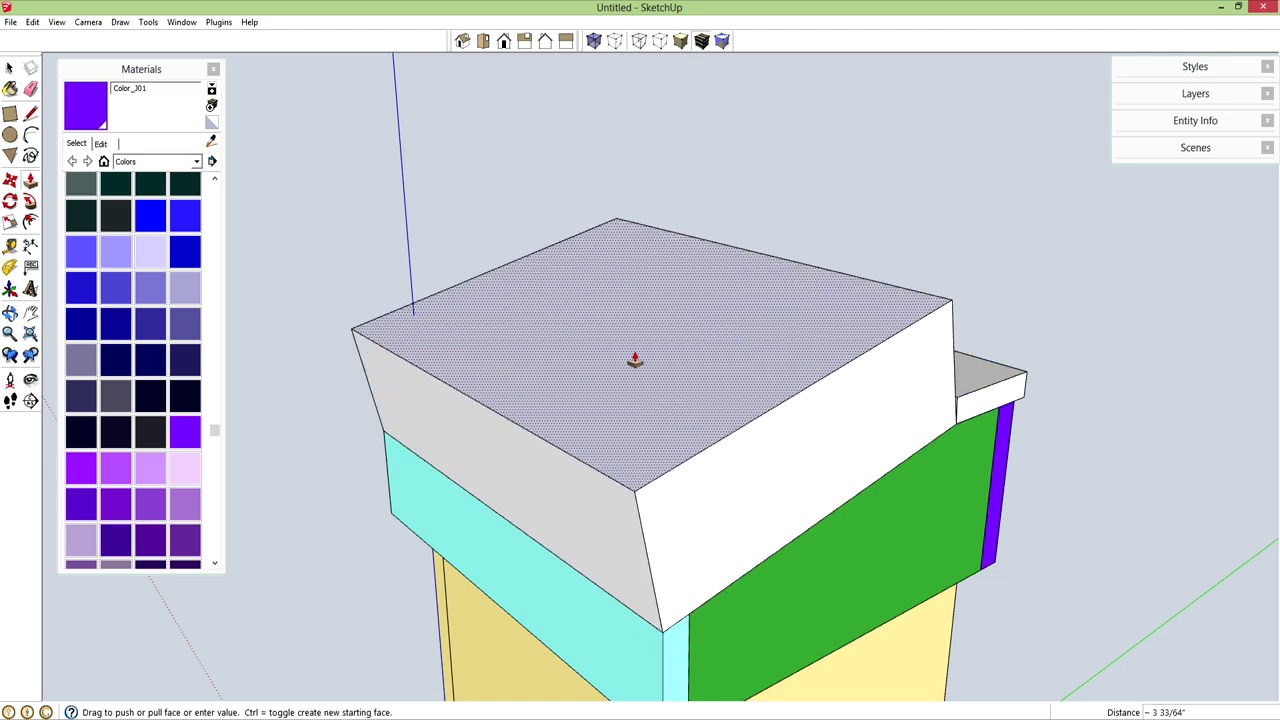
{"action": "key", "text": "Return"}
Select the lid's upper edge beside the cap board and place a guide extending the lid's side edge across the joint
{"action": "middle_click_drag", "start_coordinate": [634, 360], "coordinate": [763, 423]}
{"action": "scroll", "coordinate": [883, 451], "scroll_direction": "up", "scroll_amount": 5}
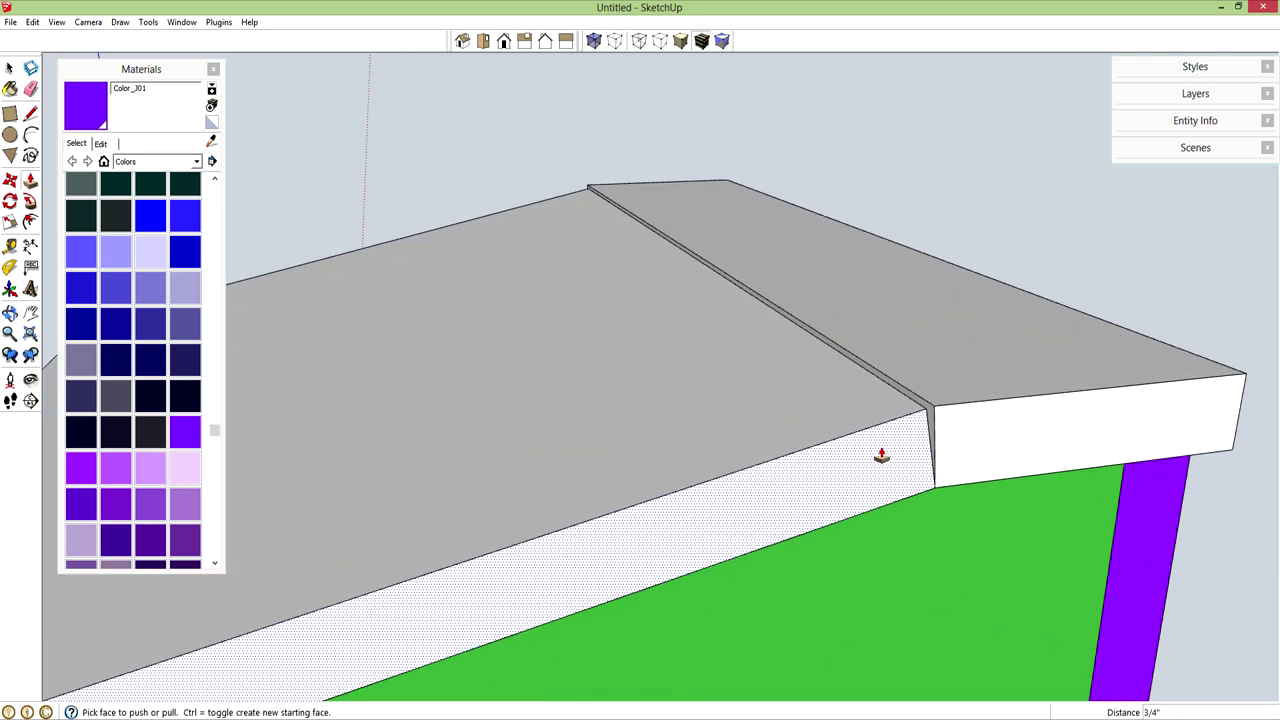
{"action": "scroll", "coordinate": [881, 455], "scroll_direction": "up", "scroll_amount": 2}
{"action": "key", "text": "space"}
{"action": "left_click", "coordinate": [915, 390]}
{"action": "middle_click_drag", "start_coordinate": [915, 390], "coordinate": [808, 416]}
{"action": "key", "text": "m"}
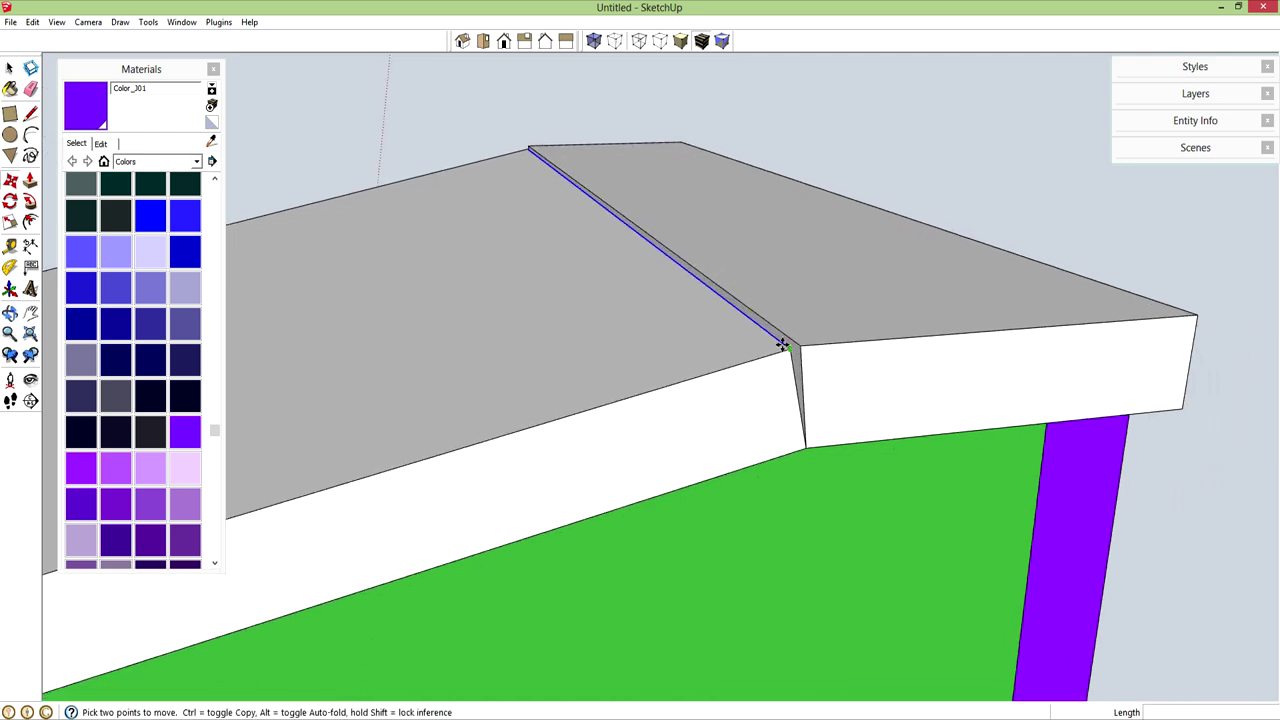
{"action": "left_click", "coordinate": [784, 349]}
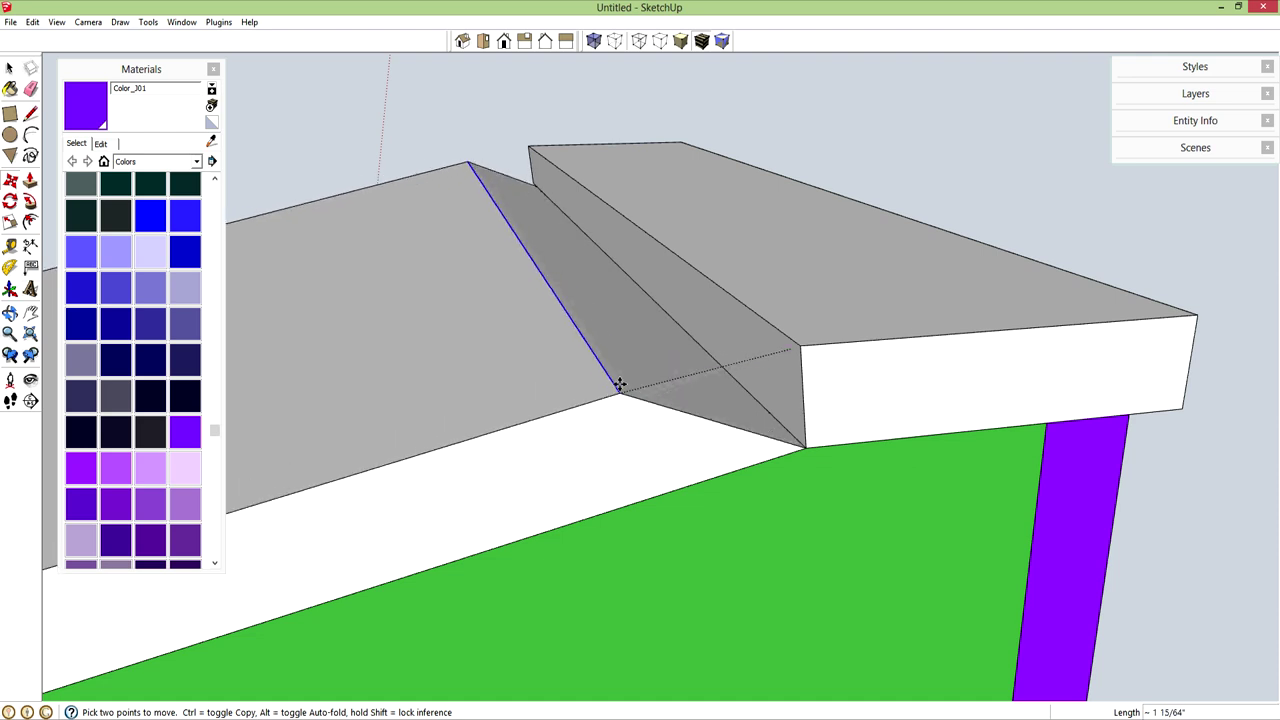
{"action": "key", "text": "Escape"}
{"action": "key", "text": "t"}
{"action": "left_click", "coordinate": [624, 396]}
{"action": "key", "text": "Escape"}
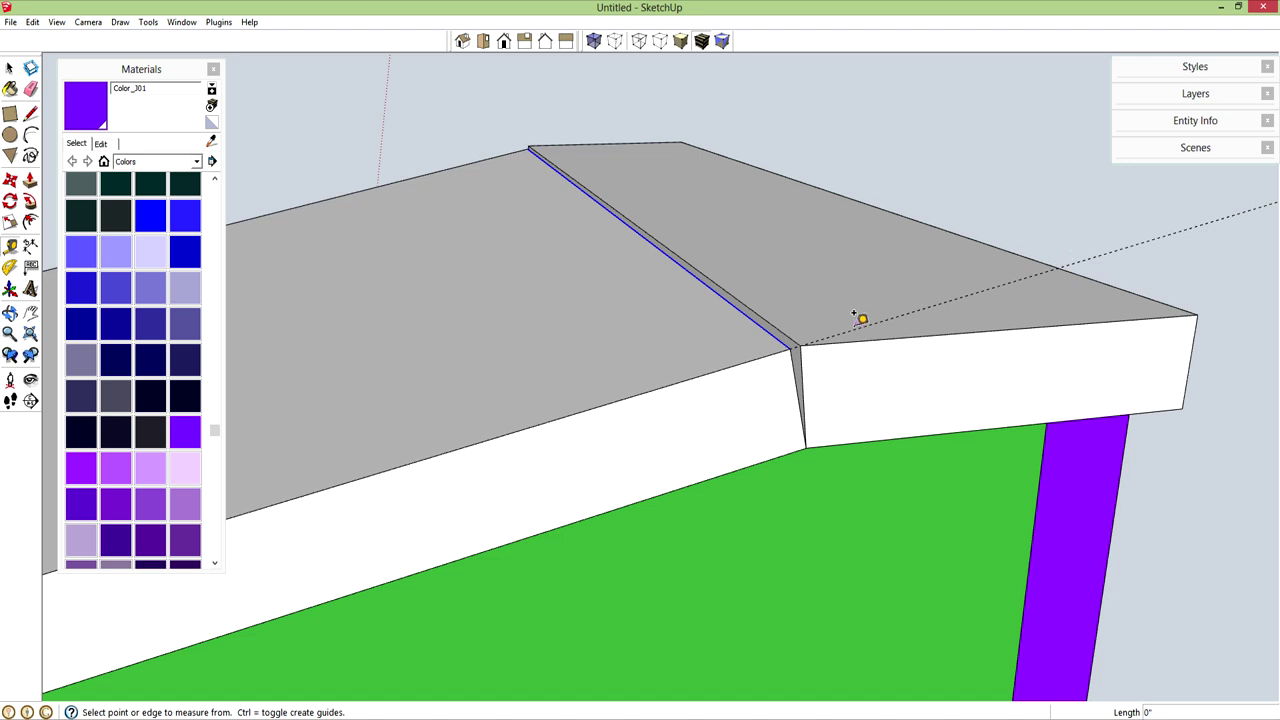
Move the selected lid edge along the guide until it meets the cap board's bevel, and delete the guide
{"action": "key", "text": "m"}
{"action": "left_click", "coordinate": [789, 352]}
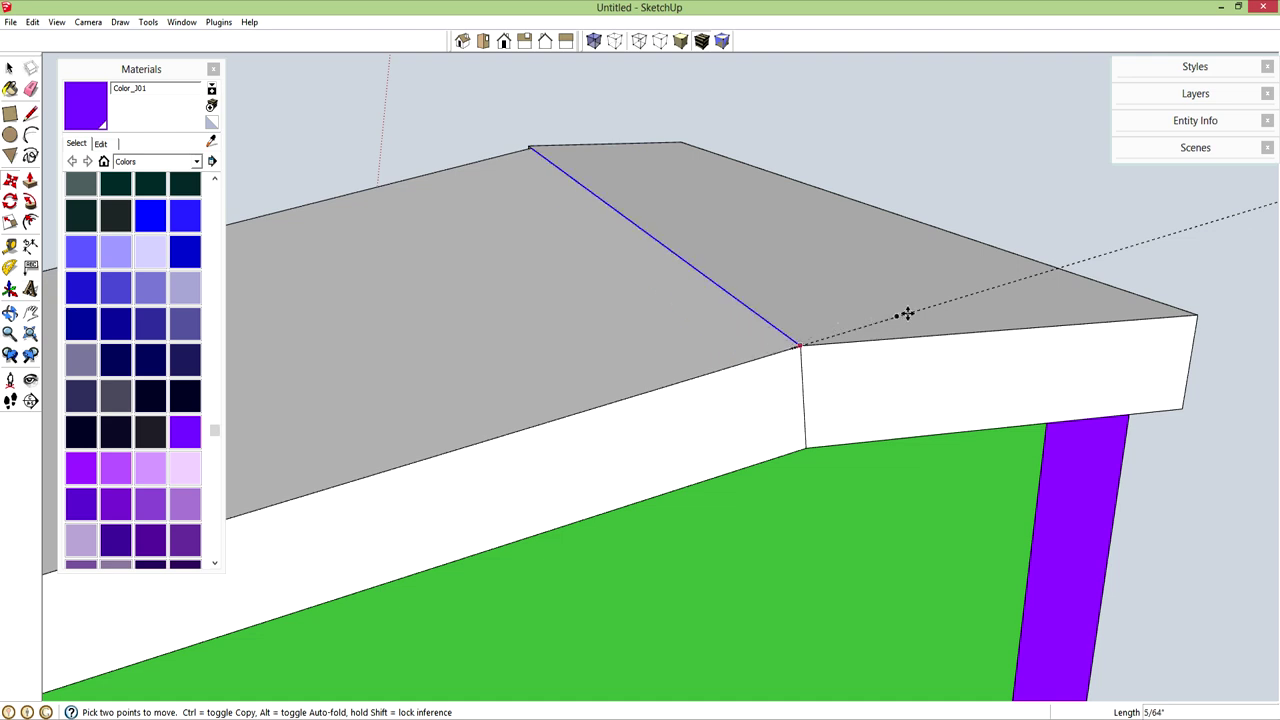
{"action": "left_click", "coordinate": [808, 346]}
{"action": "key", "text": "space"}
{"action": "left_click", "coordinate": [1148, 250]}
{"action": "key", "text": "Delete"}
Pull the lid's two side faces and its front face outward so they overhang the boards below
{"action": "scroll", "coordinate": [554, 460], "scroll_direction": "down", "scroll_amount": 4}
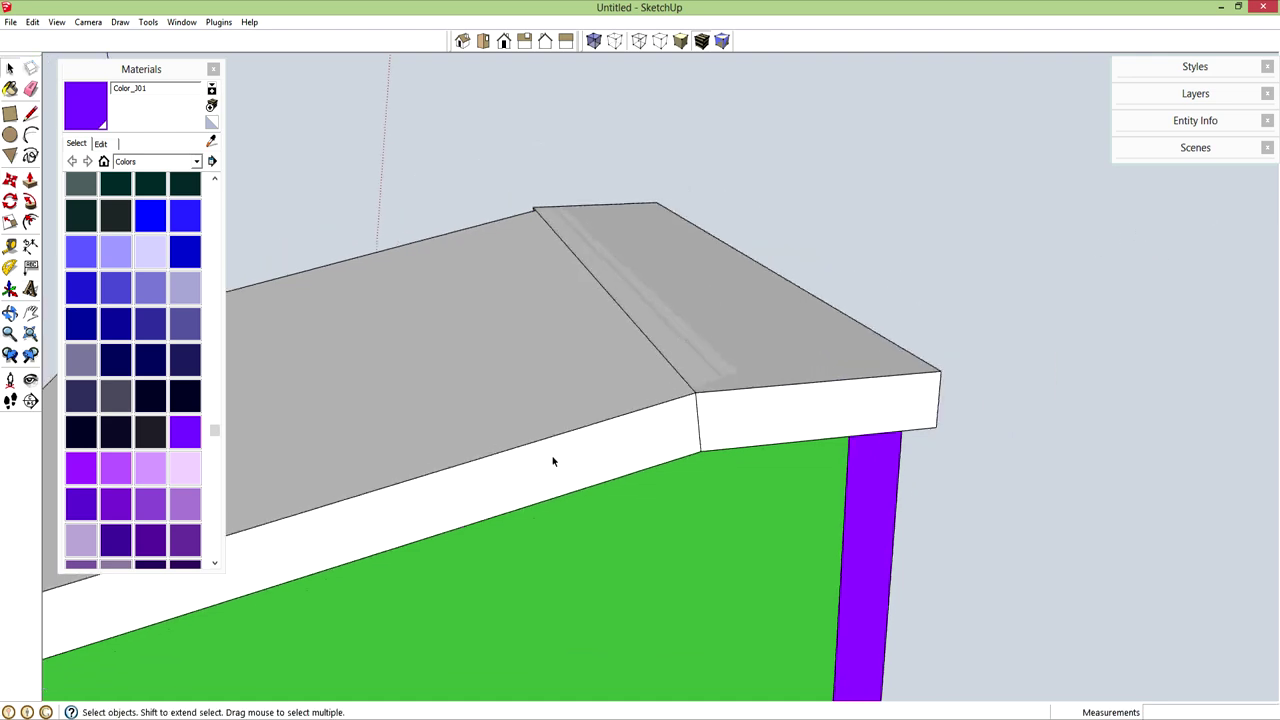
{"action": "middle_click_drag", "start_coordinate": [453, 519], "coordinate": [967, 340]}
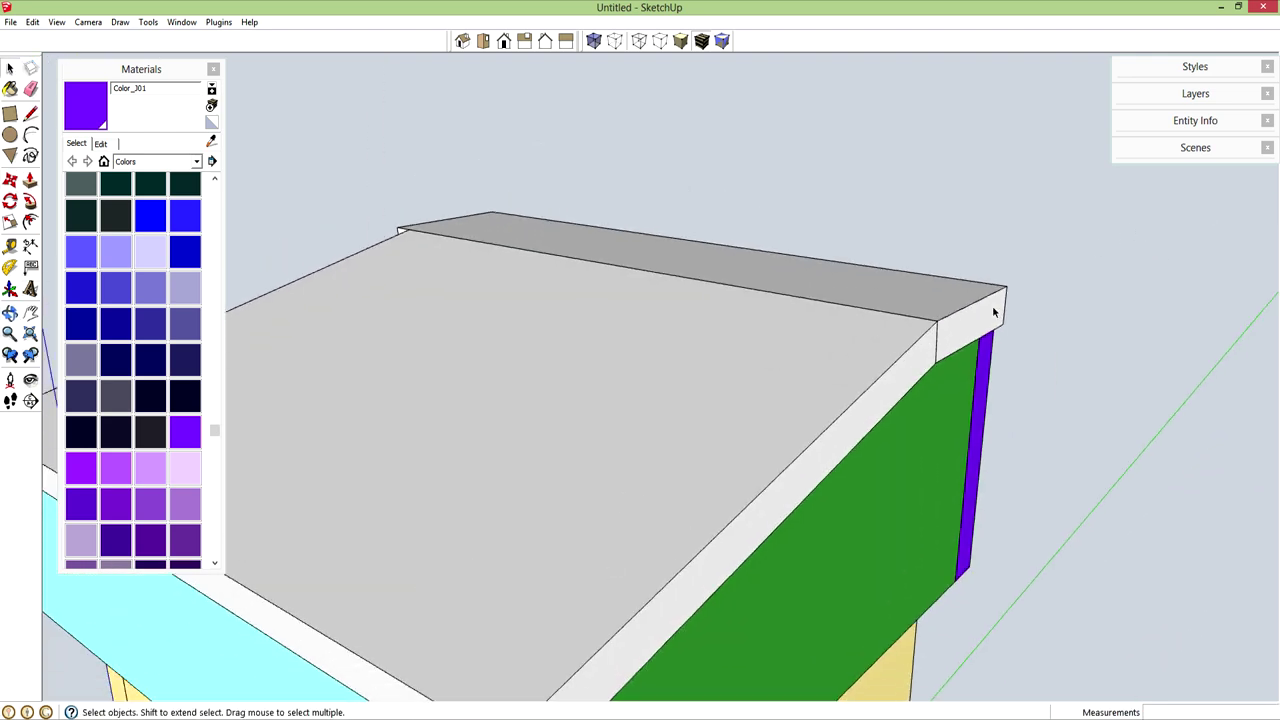
{"action": "scroll", "coordinate": [863, 399], "scroll_direction": "down", "scroll_amount": 5}
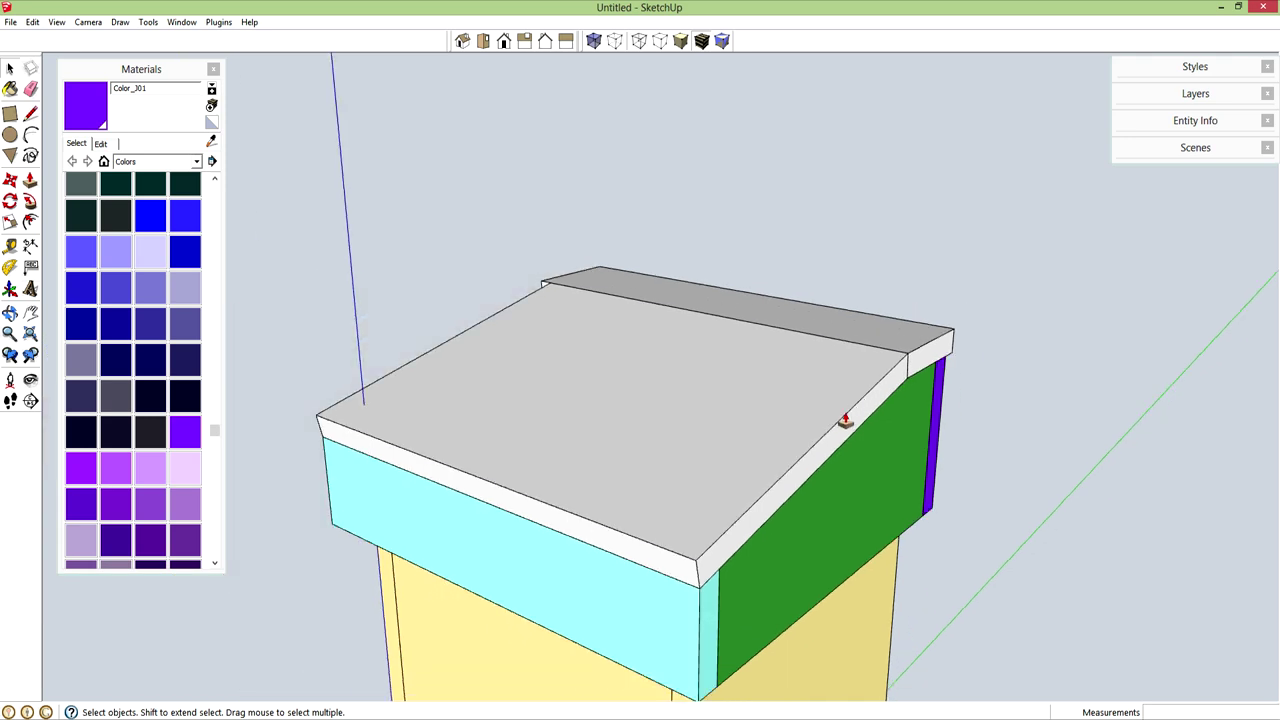
{"action": "key", "text": "p"}
{"action": "left_click_drag", "start_coordinate": [842, 432], "coordinate": [880, 443]}
{"action": "left_click_drag", "start_coordinate": [638, 552], "coordinate": [609, 586]}
{"action": "middle_click_drag", "start_coordinate": [457, 531], "coordinate": [593, 530]}
{"action": "left_click_drag", "start_coordinate": [556, 535], "coordinate": [477, 549]}
{"action": "middle_click_drag", "start_coordinate": [477, 549], "coordinate": [420, 543]}
Turn the whole sloping lid into a component
{"action": "key", "text": "space"}
{"action": "triple_click", "coordinate": [630, 452]}
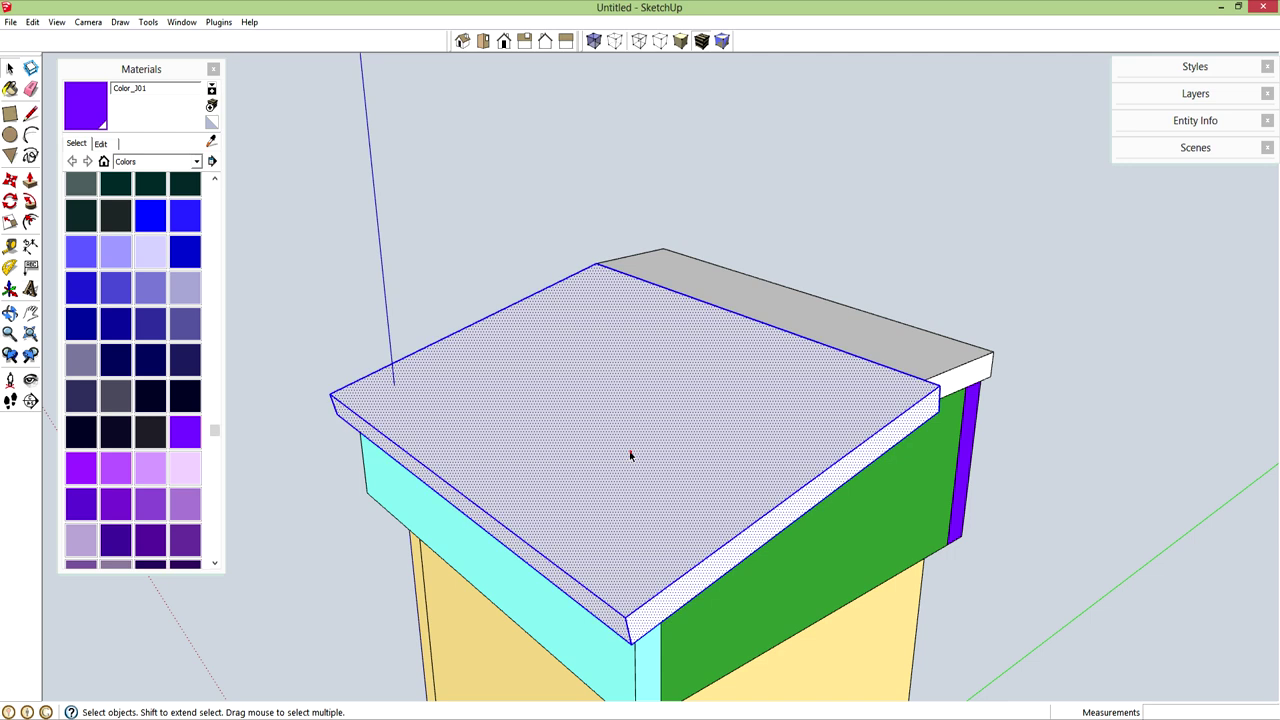
{"action": "key", "text": "g"}
{"action": "key", "text": "Return"}
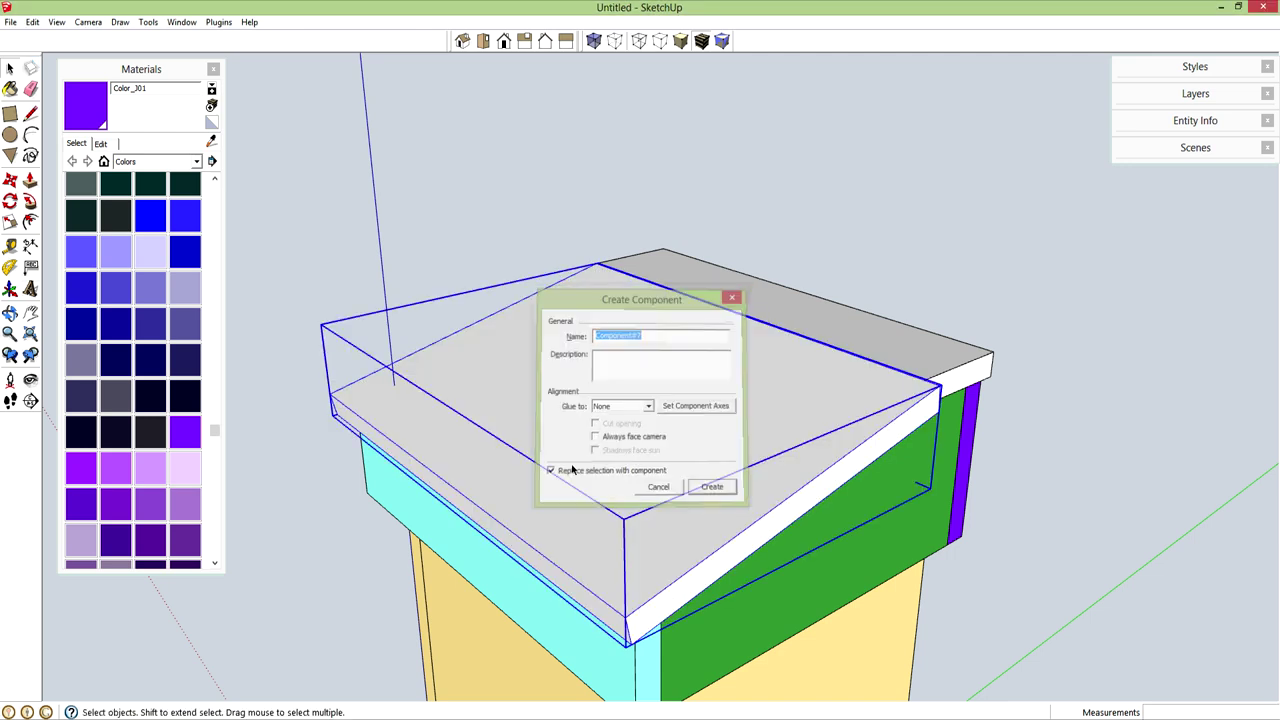
Paint the sloping lid with the pink Color_K04
{"action": "left_click_drag", "start_coordinate": [214, 428], "coordinate": [213, 490]}
{"action": "left_click", "coordinate": [183, 278]}
{"action": "left_click", "coordinate": [437, 438]}
{"action": "key", "text": "space"}
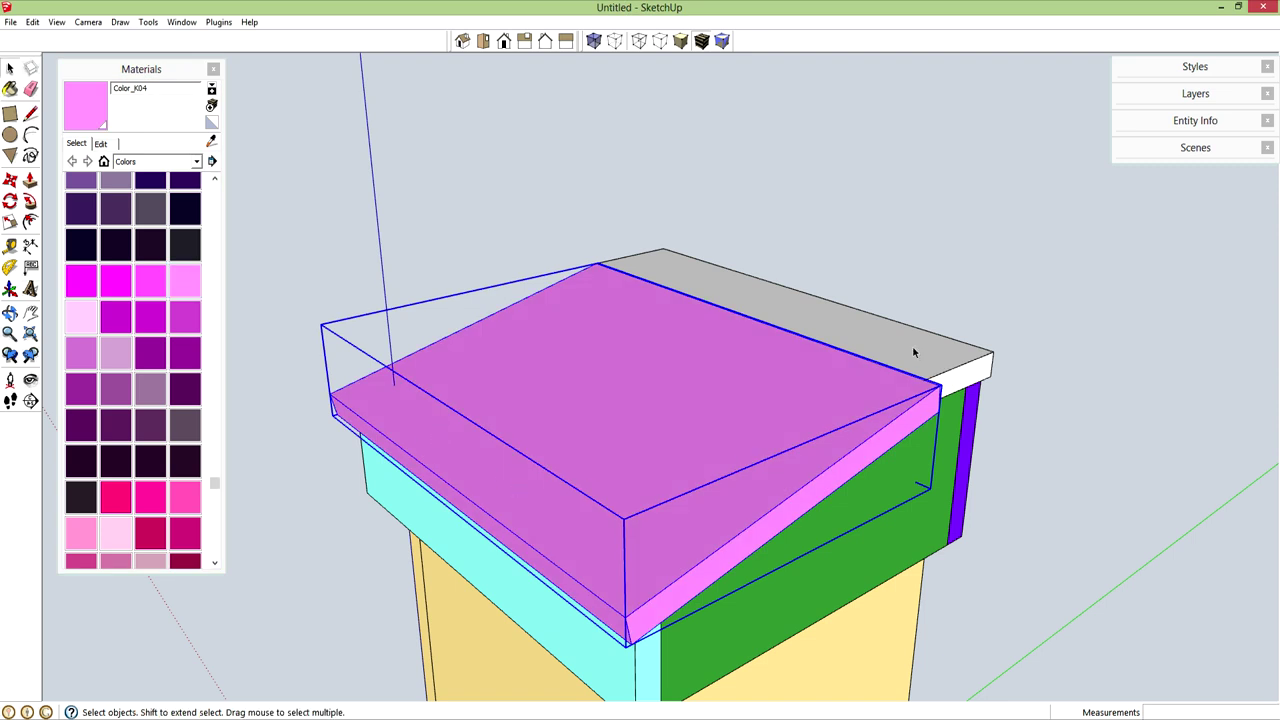
Pull the cap board's white end face outward 1/2" so it lines up with the sloping lid's side overhang
{"action": "double_click", "coordinate": [912, 350]}
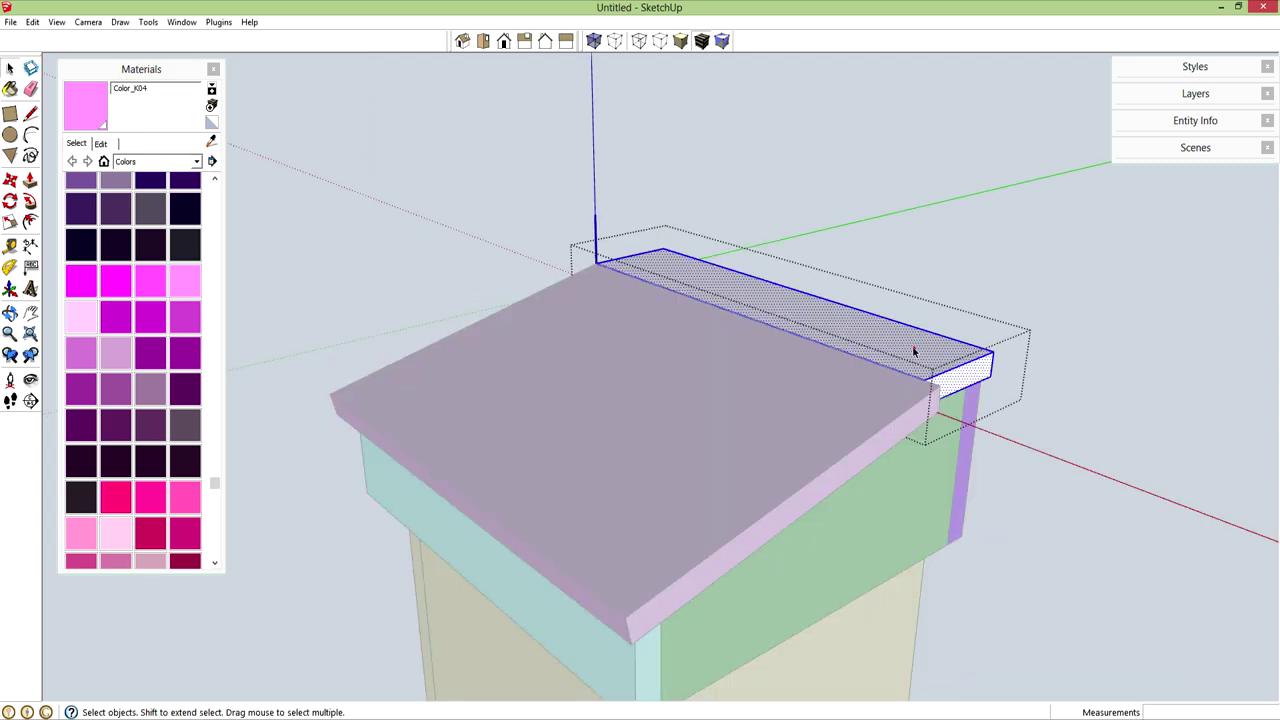
{"action": "left_click", "coordinate": [1036, 385]}
{"action": "double_click", "coordinate": [954, 370]}
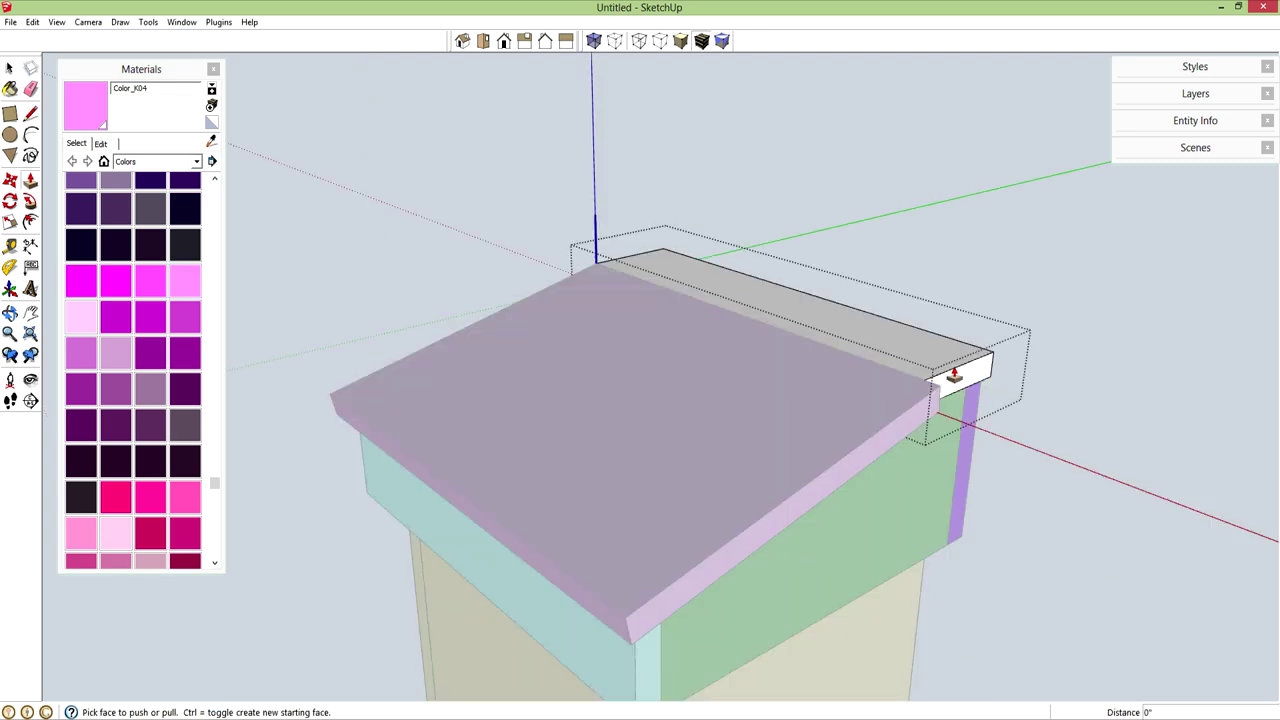
{"action": "left_click", "coordinate": [955, 376]}
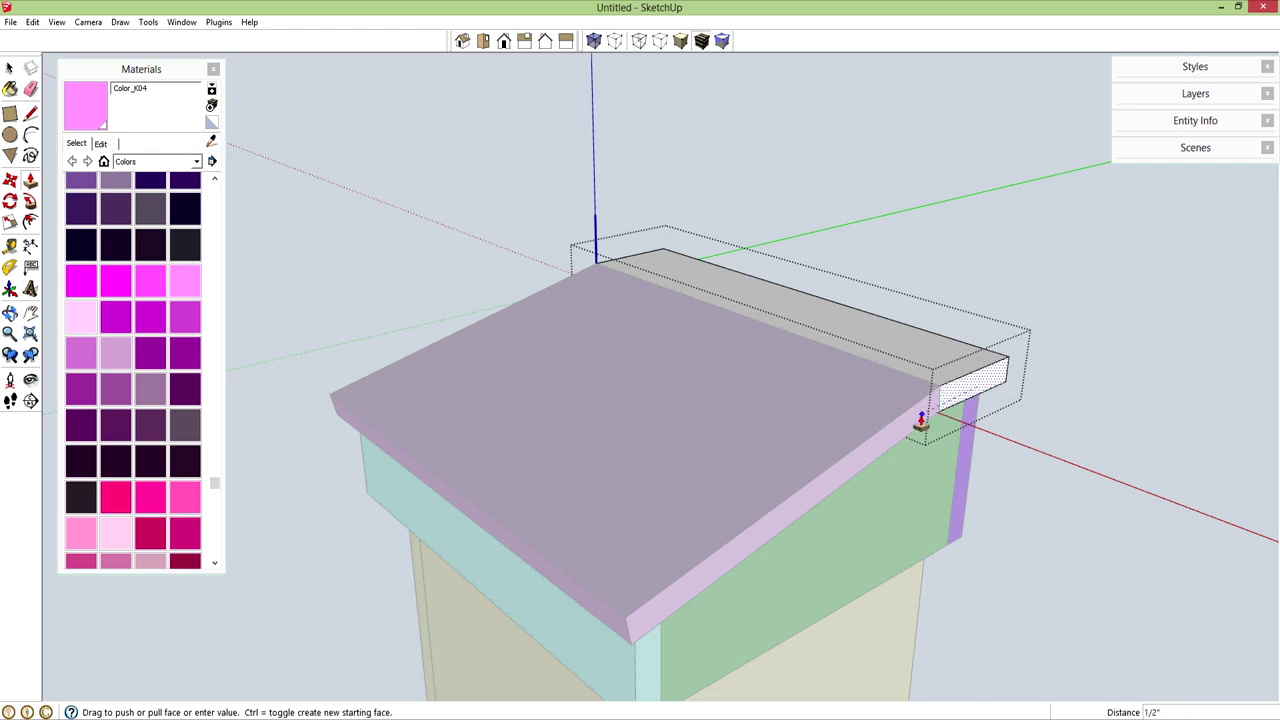
{"action": "left_click", "coordinate": [920, 420]}
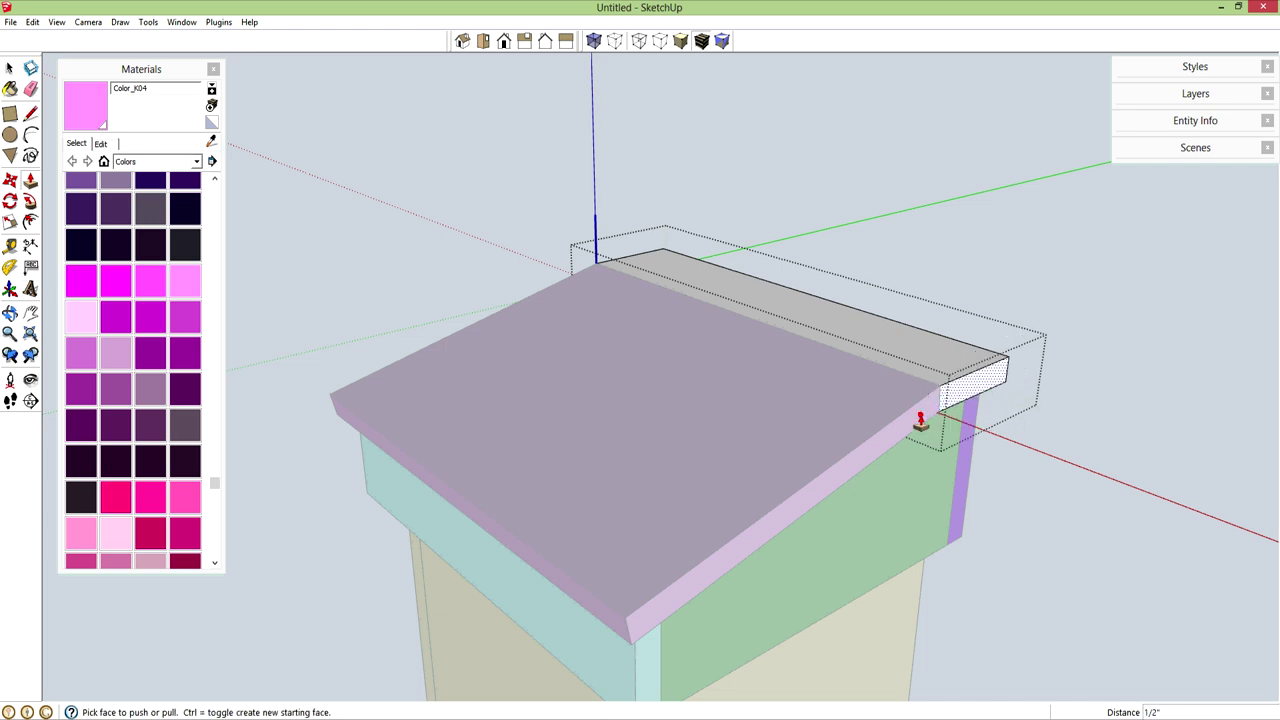
{"action": "key", "text": "space"}
{"action": "left_click", "coordinate": [1137, 420]}
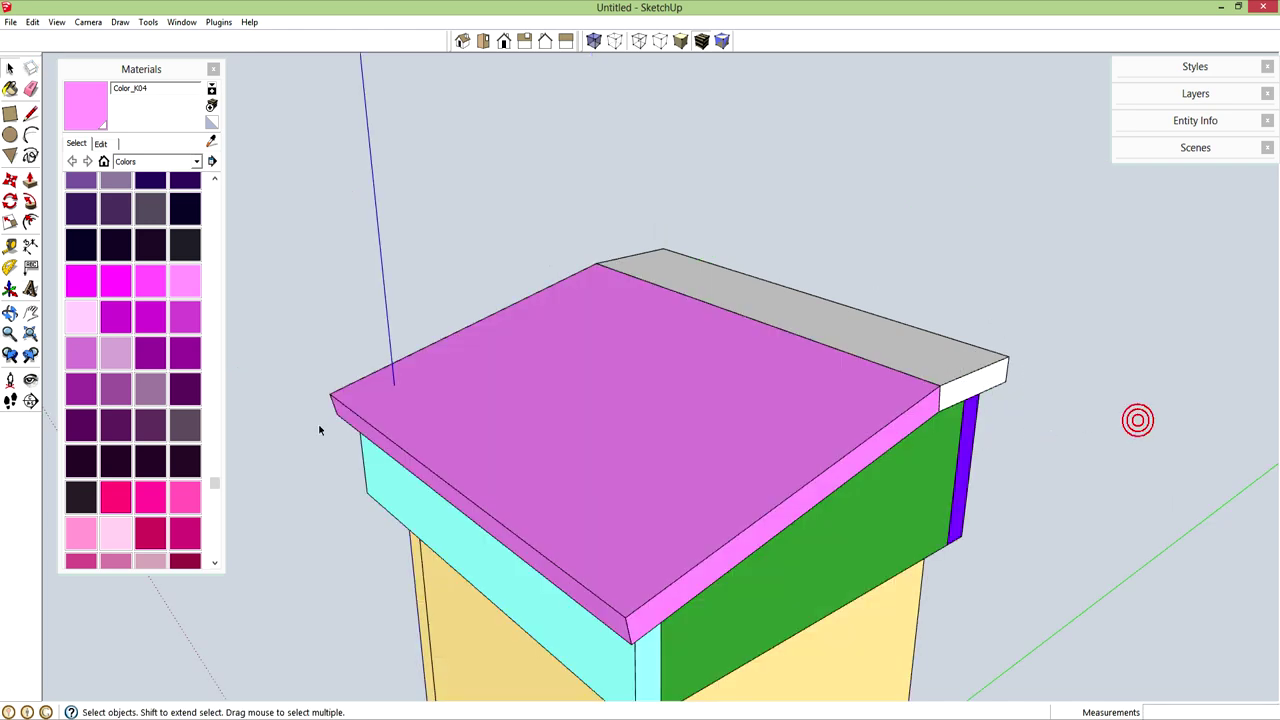
Bring up the swatches at the beginning of the Colors material collection
{"action": "left_click_drag", "start_coordinate": [216, 500], "coordinate": [214, 187]}
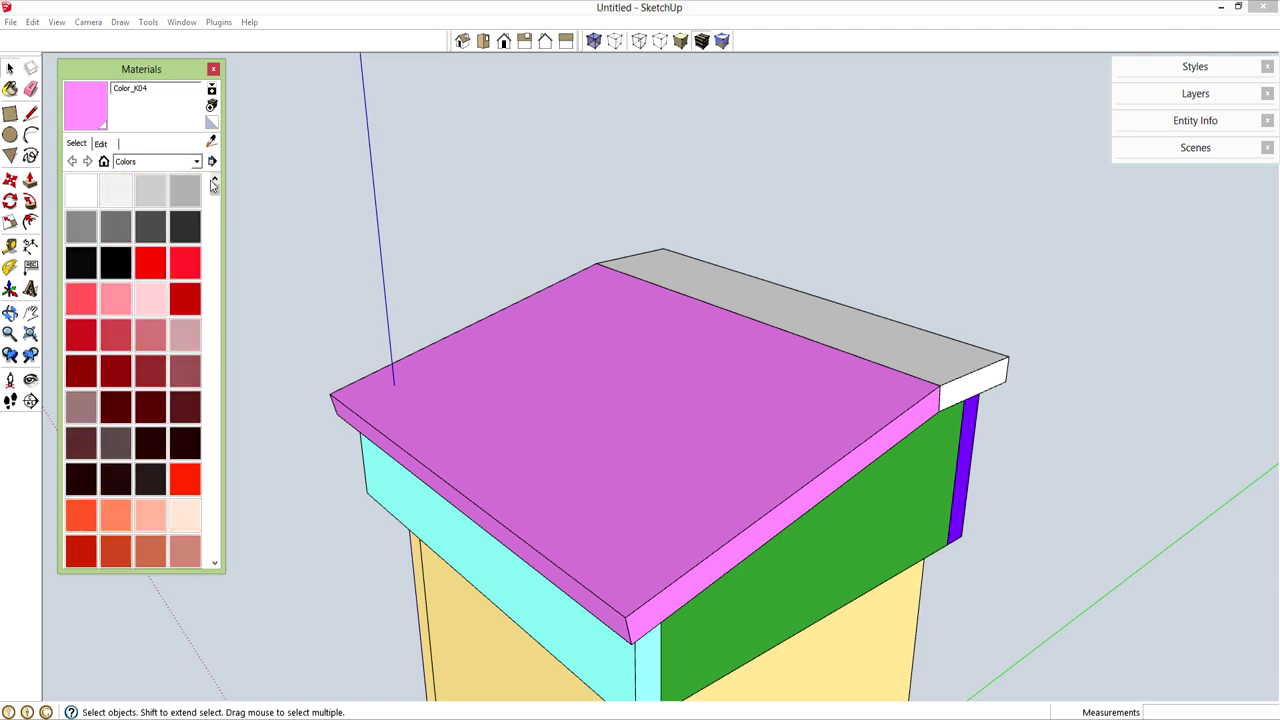